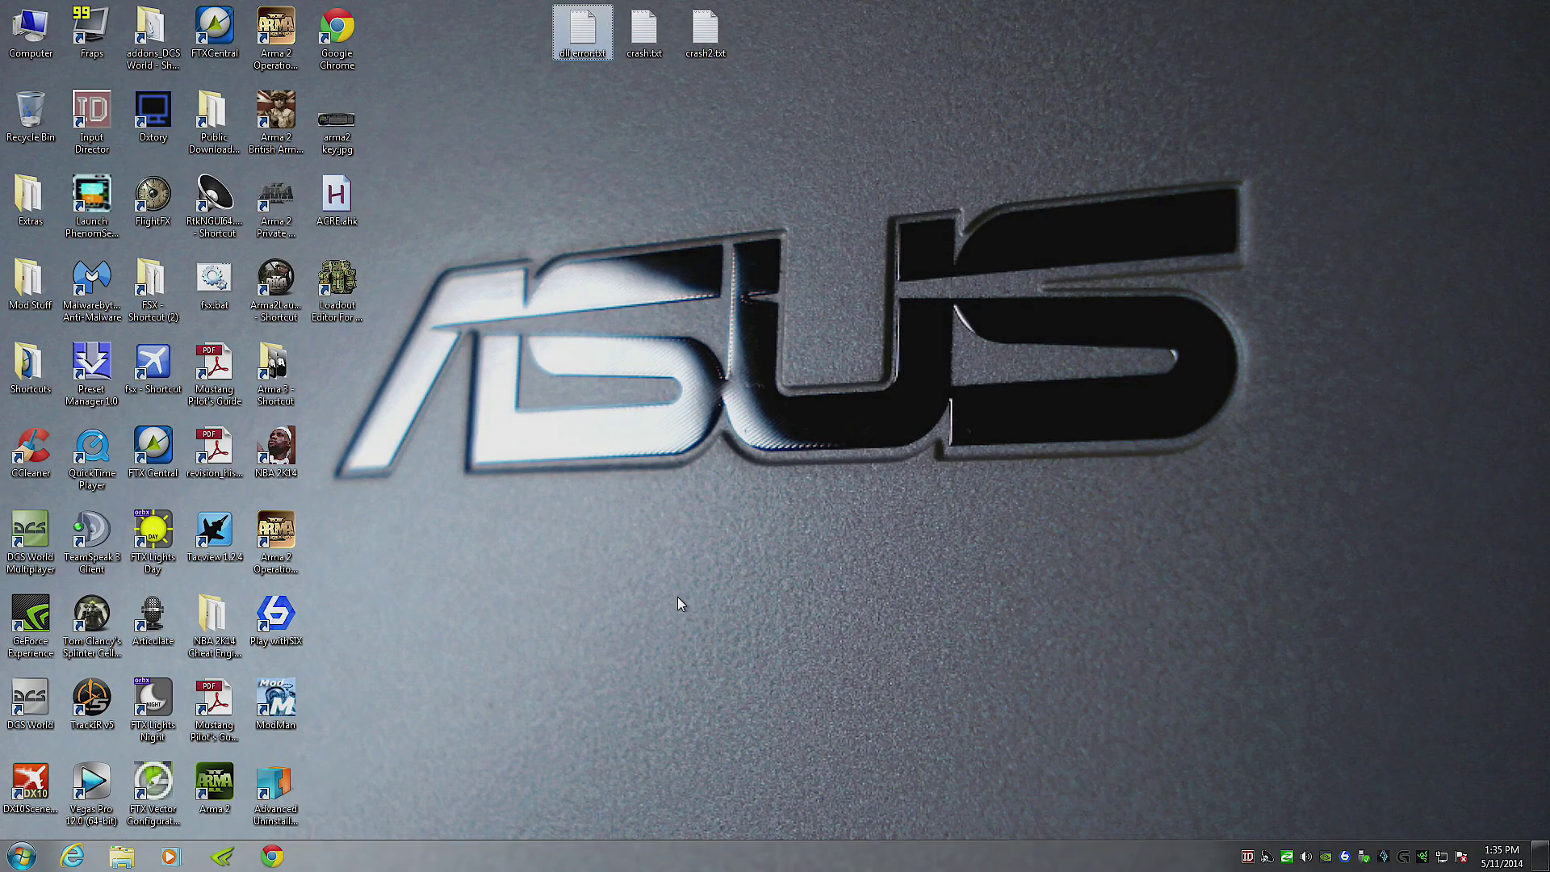
Open dll error.txt from the desktop and highlight its tbb4malloc_bi.dll line
left_click(731, 408)
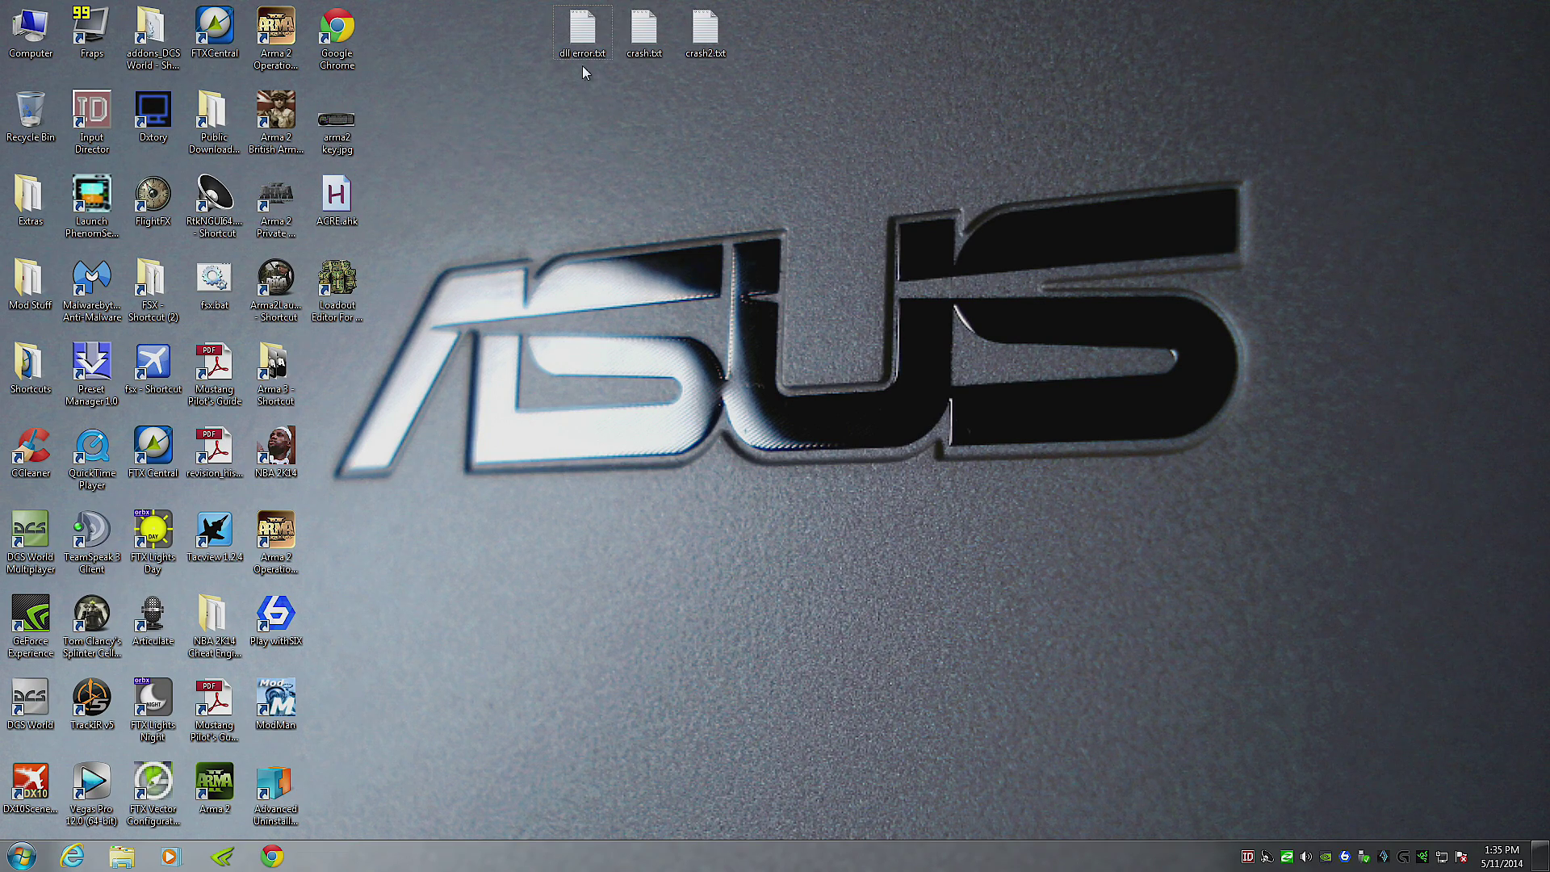
double_click(584, 34)
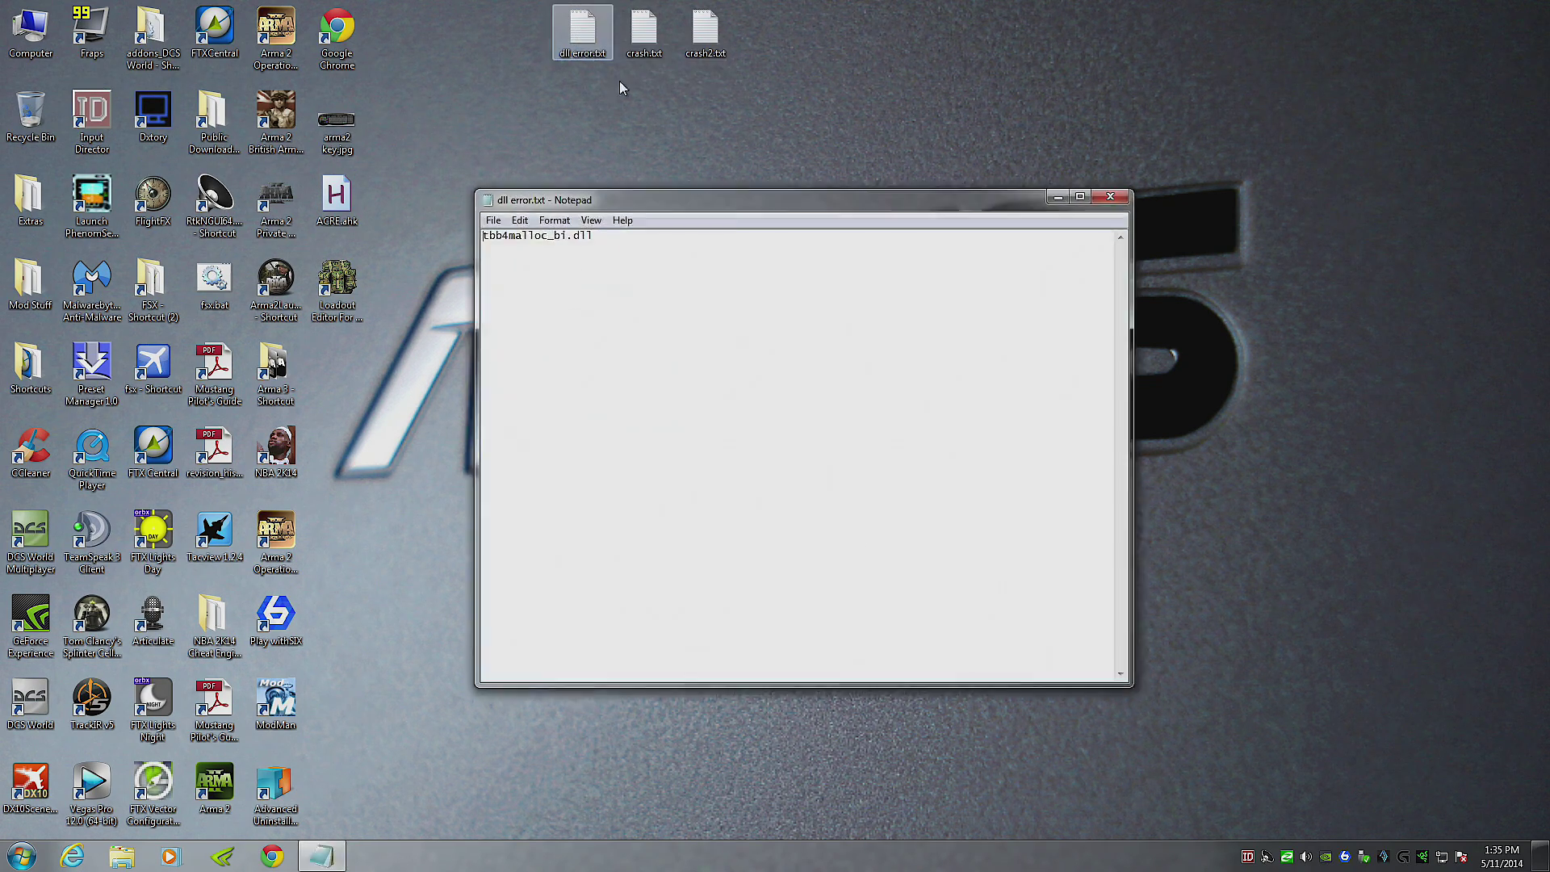
left_click_drag(612, 235, 482, 232)
left_click(633, 234)
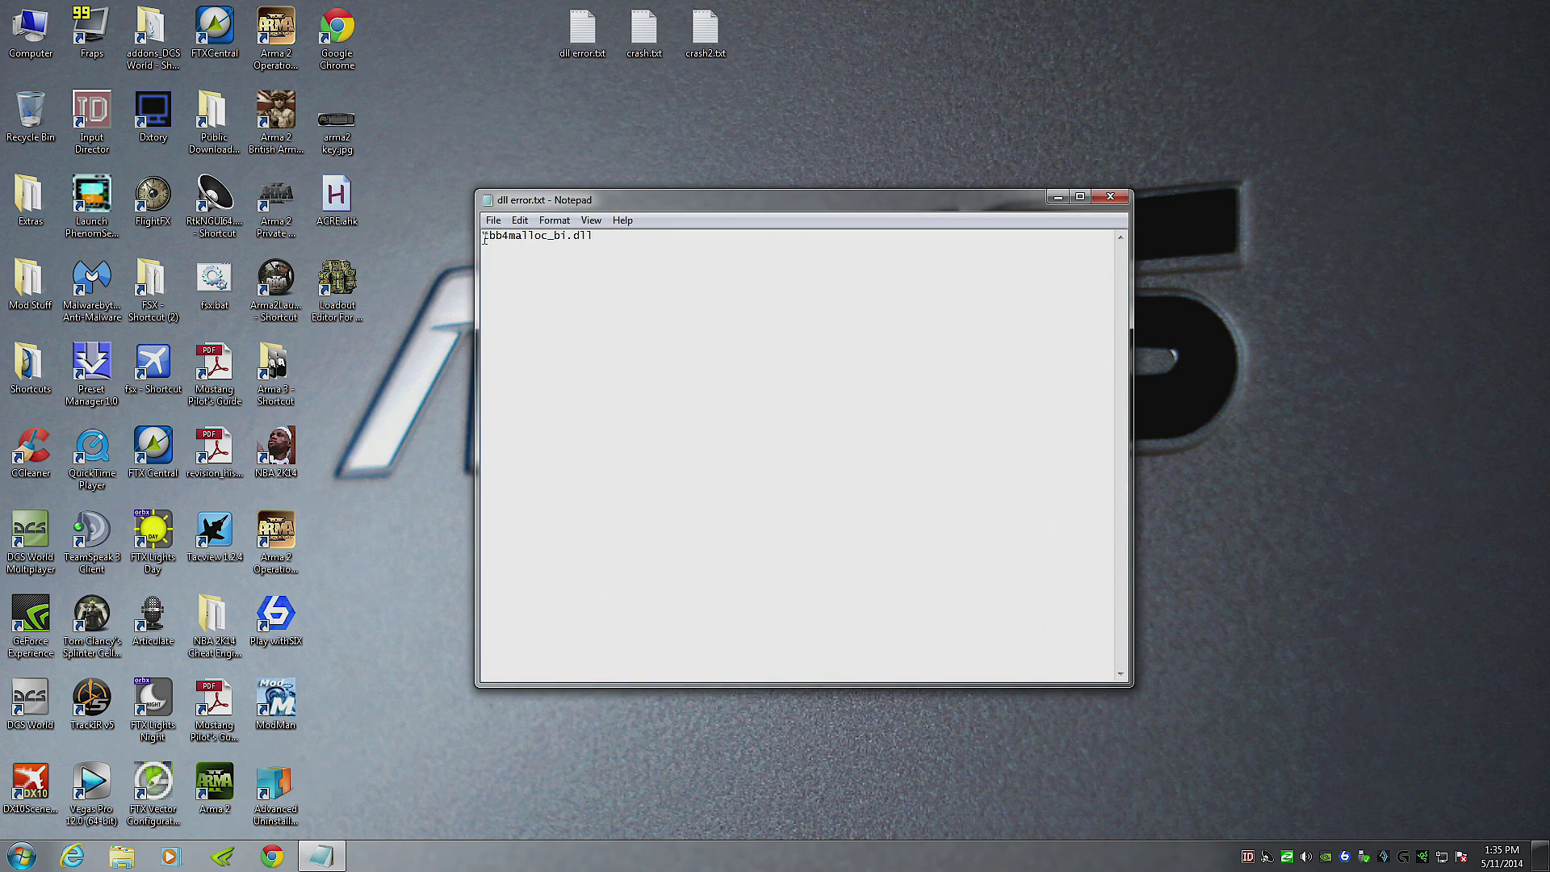
left_click_drag(483, 236, 643, 239)
left_click(643, 239)
left_click_drag(594, 237, 627, 239)
Close dll error.txt, open crash.txt and select the exception code c0000005
left_click(1111, 200)
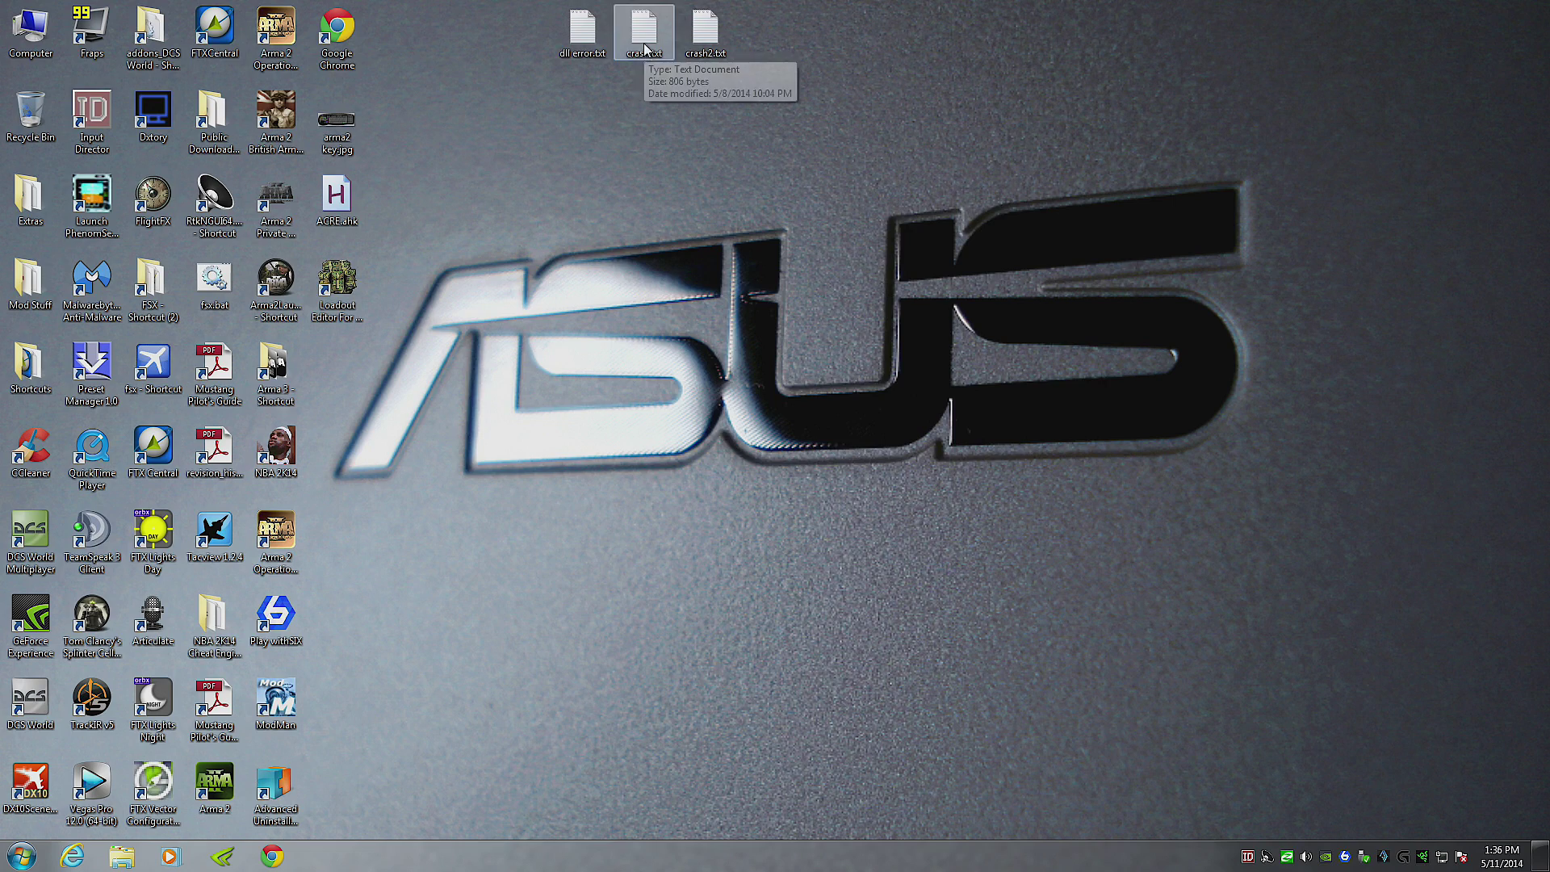
double_click(645, 32)
mouse_move(785, 471)
left_mouse_down()
mouse_move(565, 445)
mouse_move(484, 235)
left_mouse_up()
left_click(743, 297)
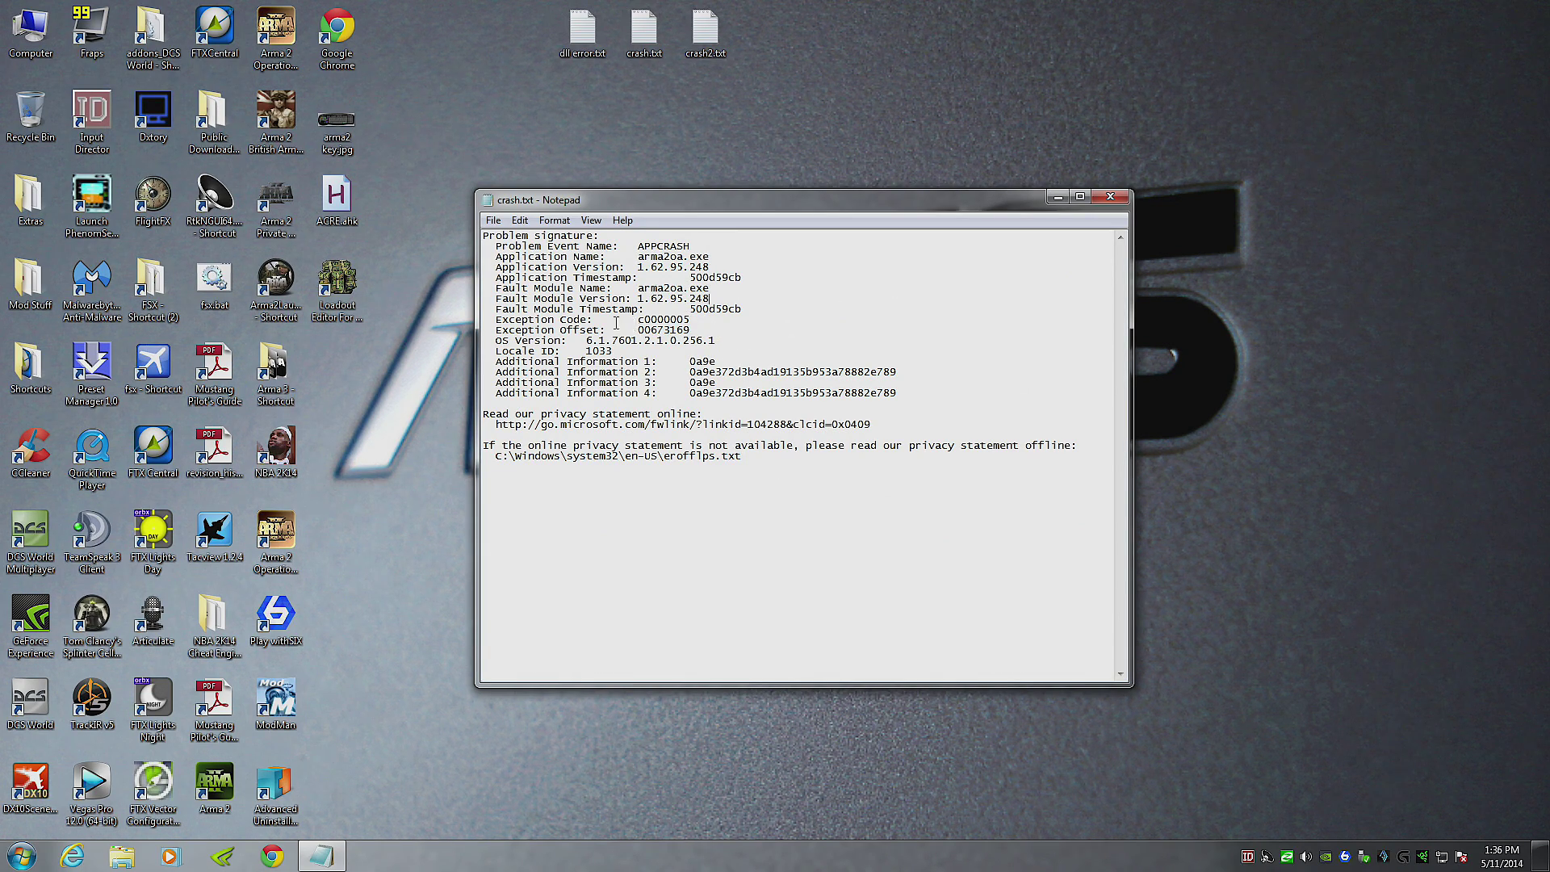
mouse_move(637, 320)
left_mouse_down()
mouse_move(701, 323)
mouse_move(645, 320)
left_mouse_up()
left_click(725, 325)
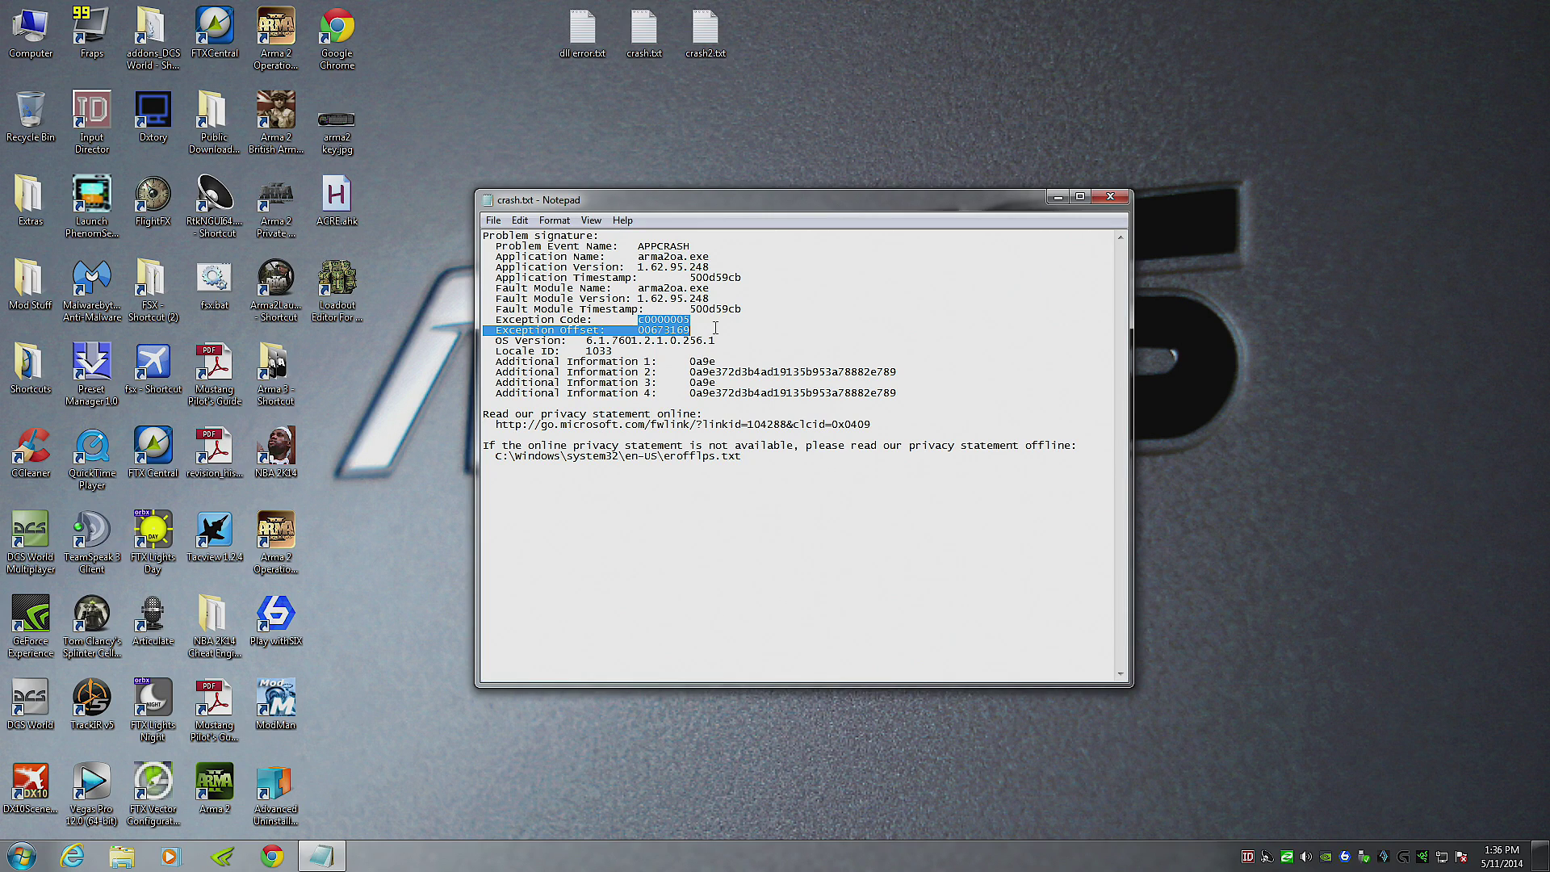
left_click(815, 321)
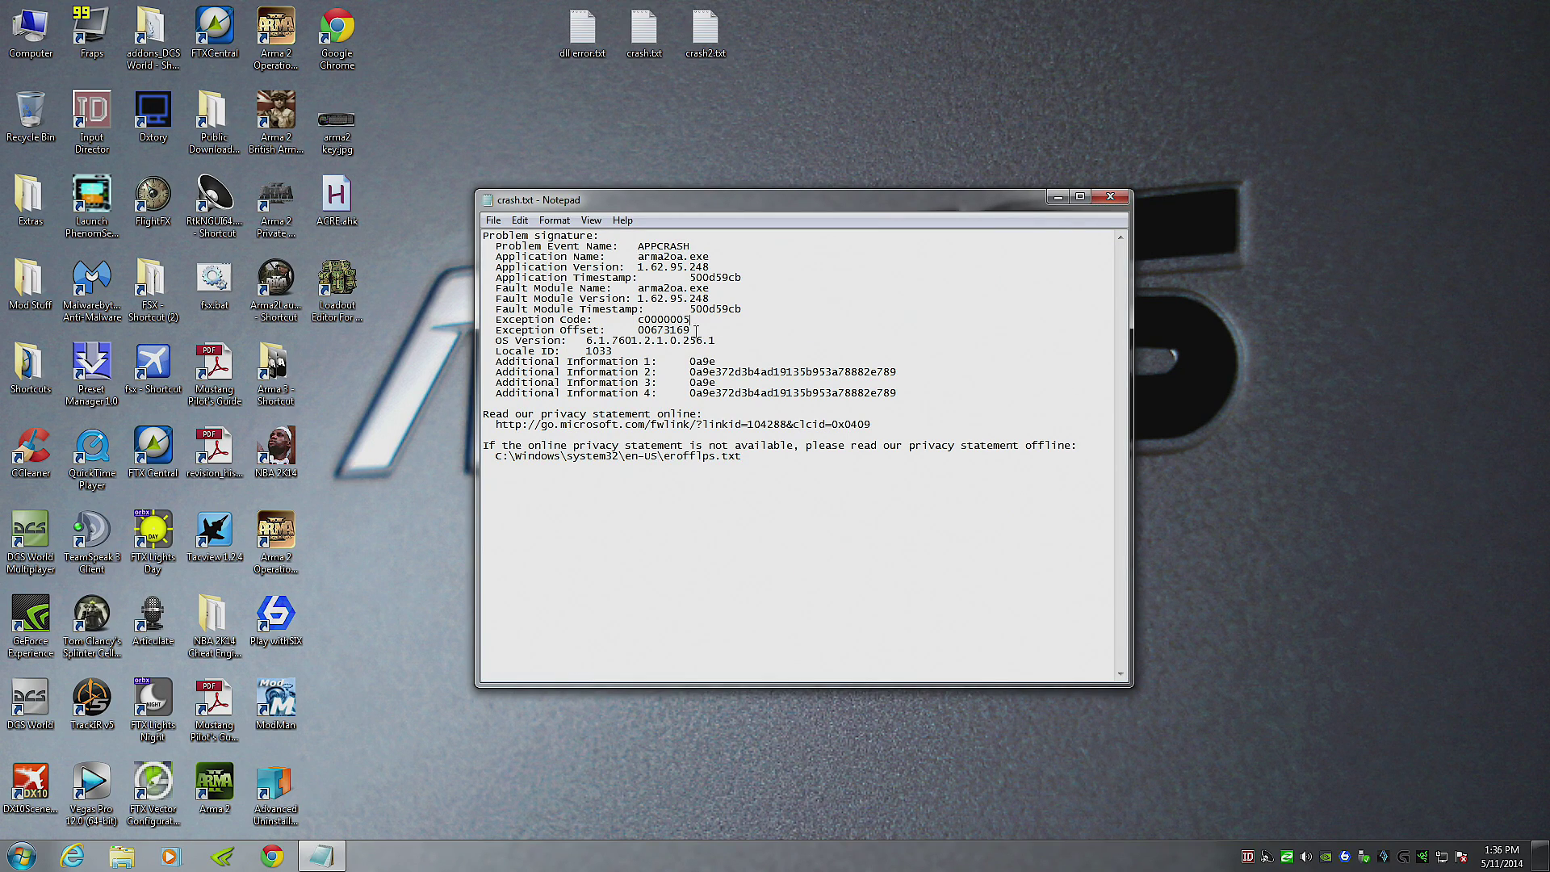
double_click(664, 320)
Reopen dll error.txt beside the crash report, close it, and clear the selection
double_click(581, 38)
left_click_drag(631, 204, 981, 207)
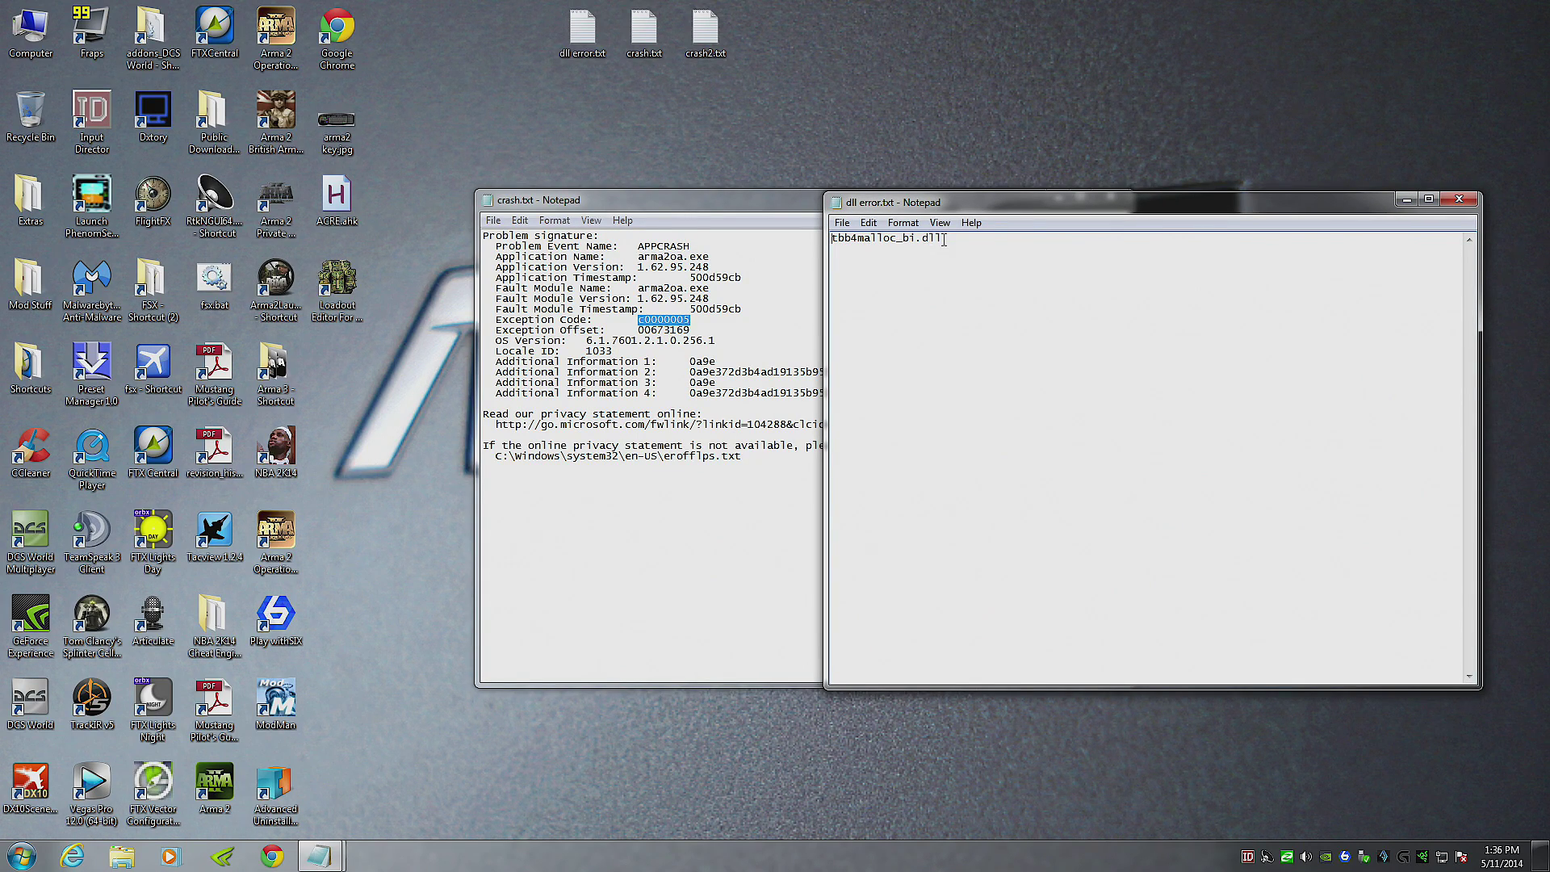
left_click(1459, 199)
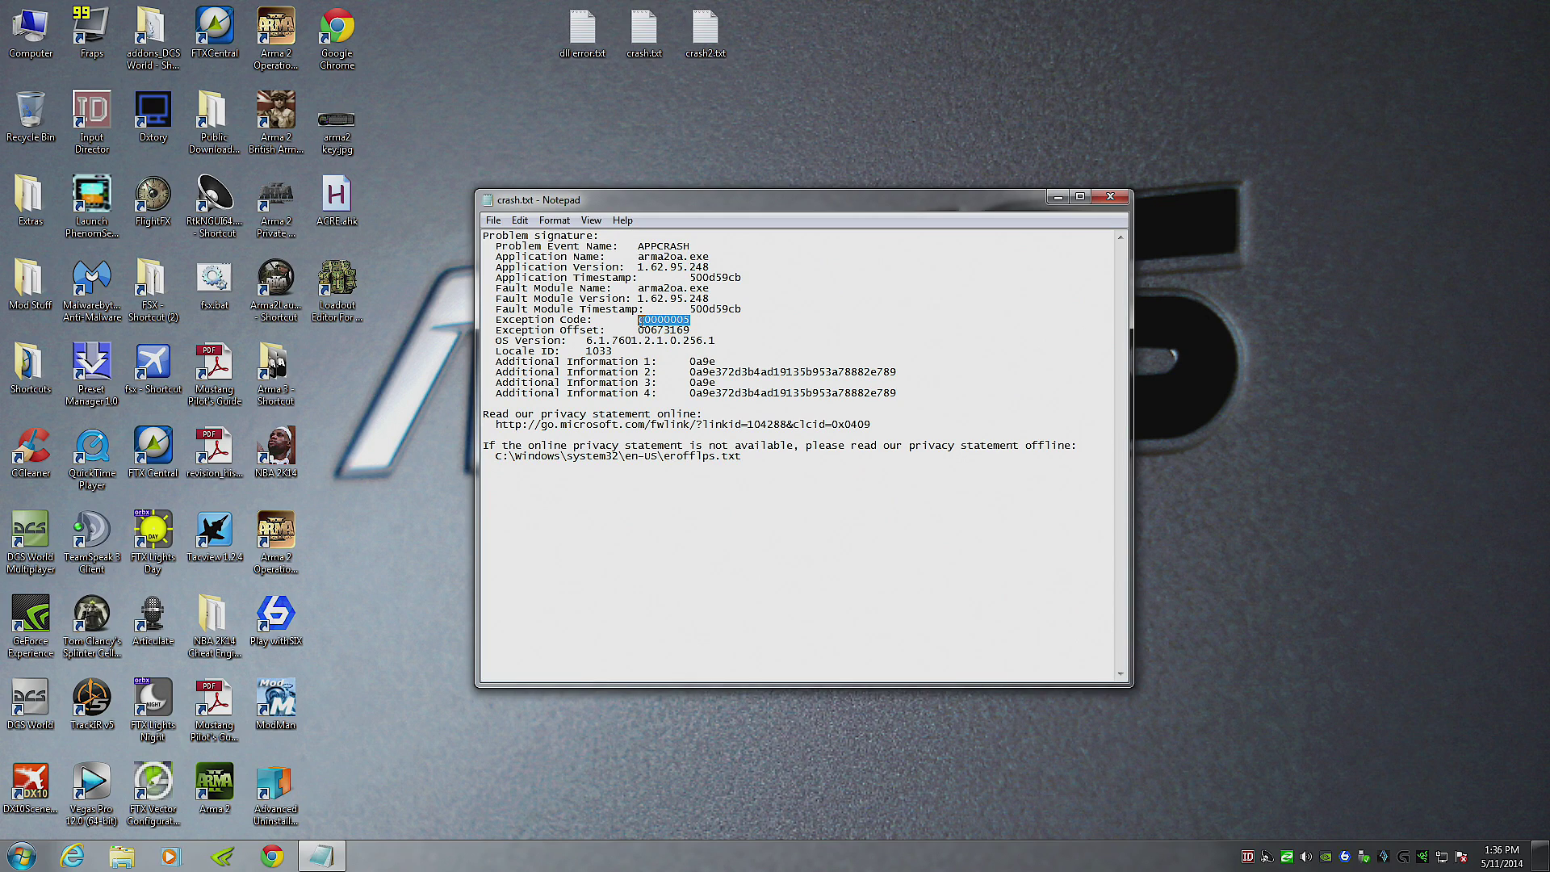
left_click(746, 320)
left_click(272, 856)
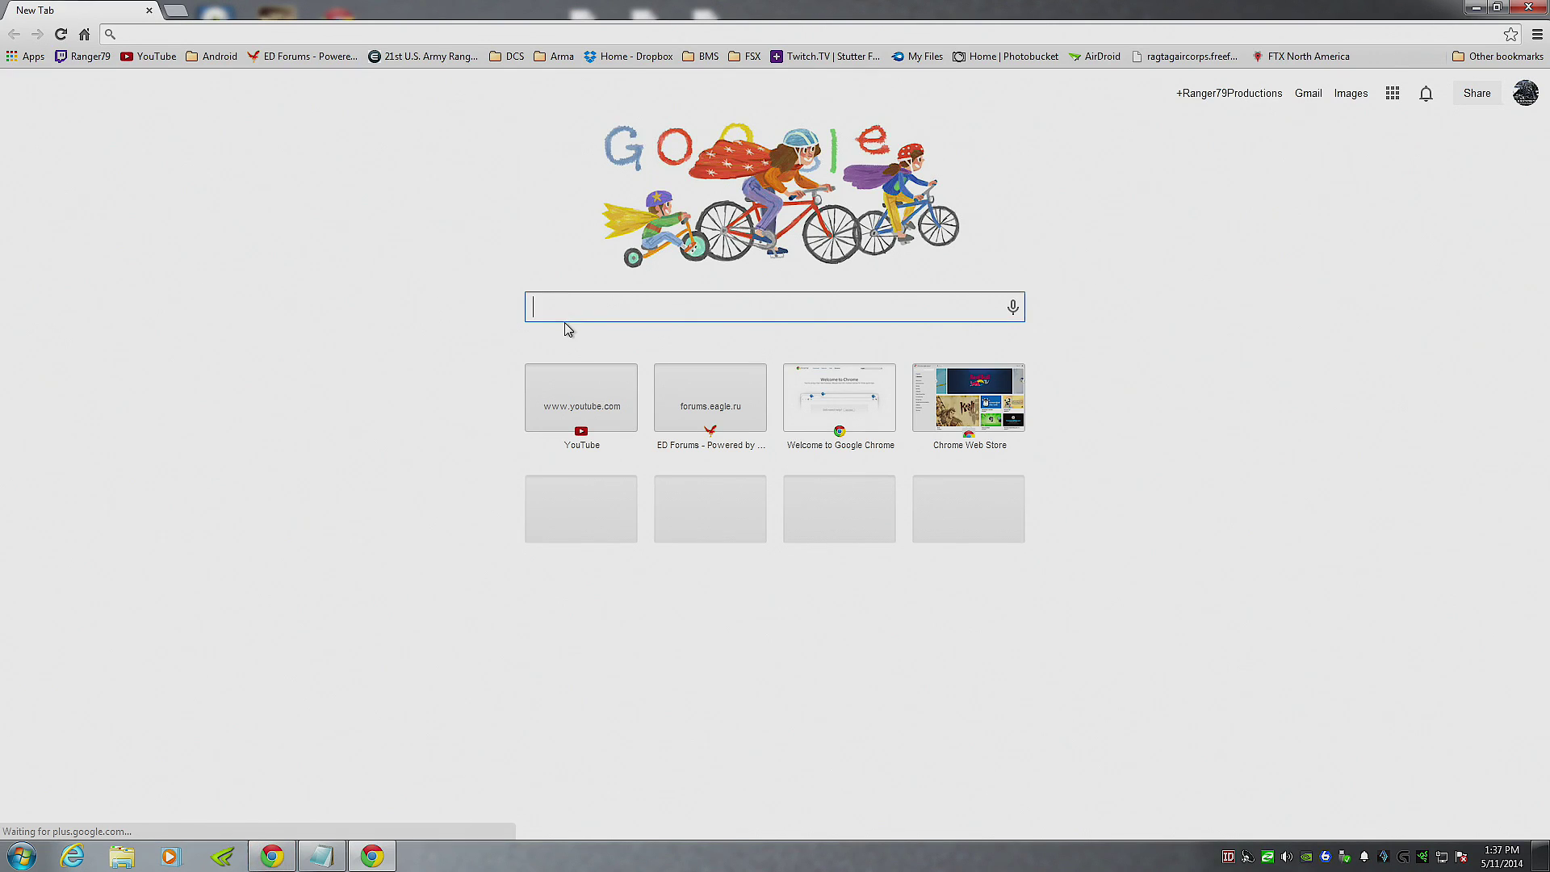
type("tbb")
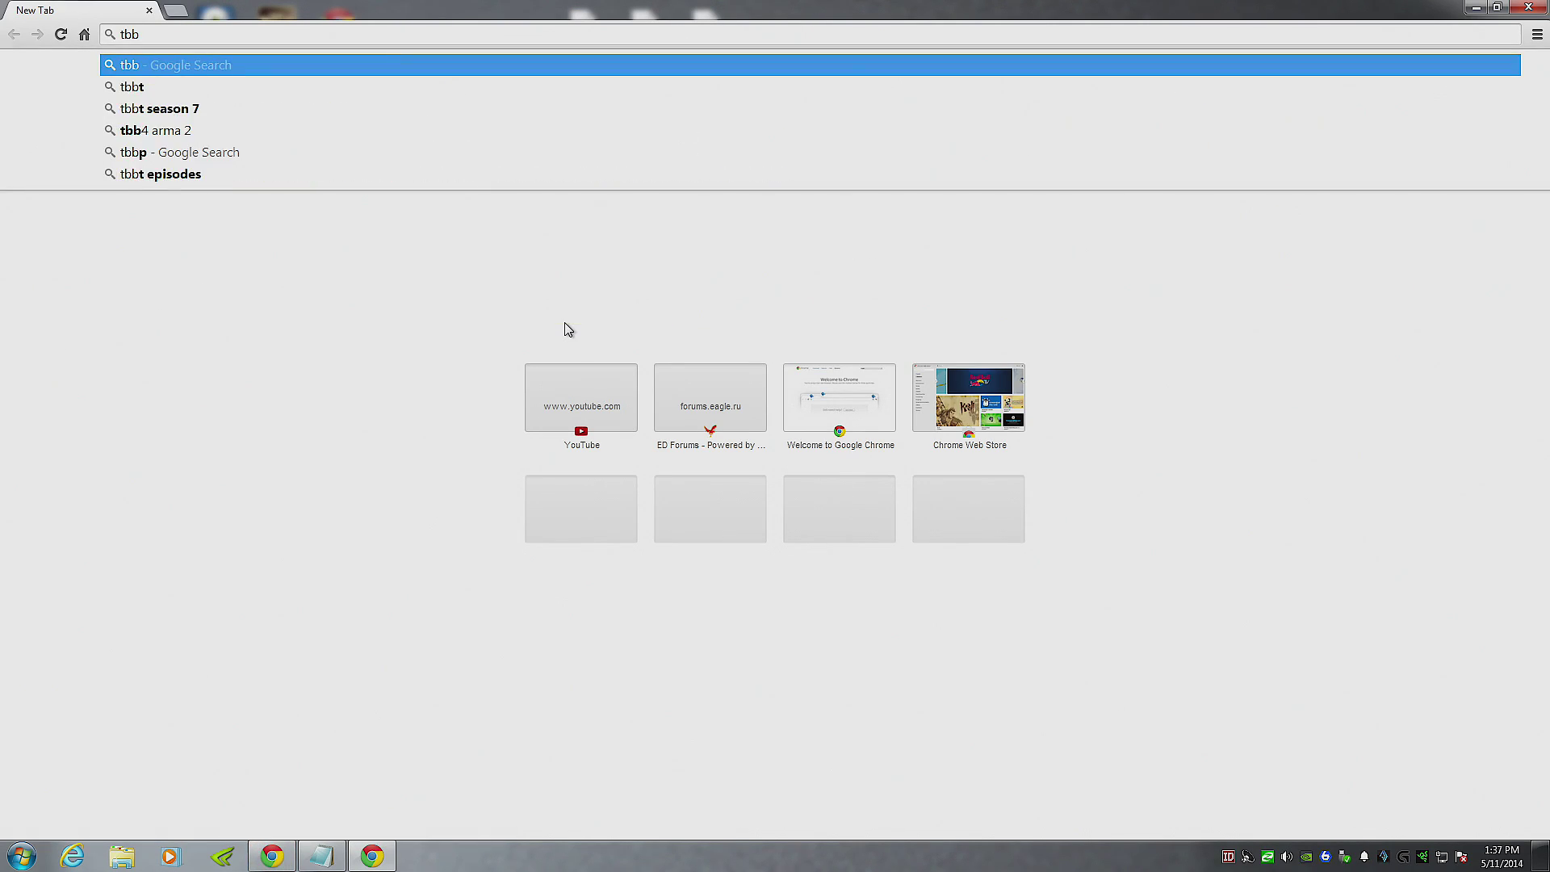
type("4 arma 2")
key("Return")
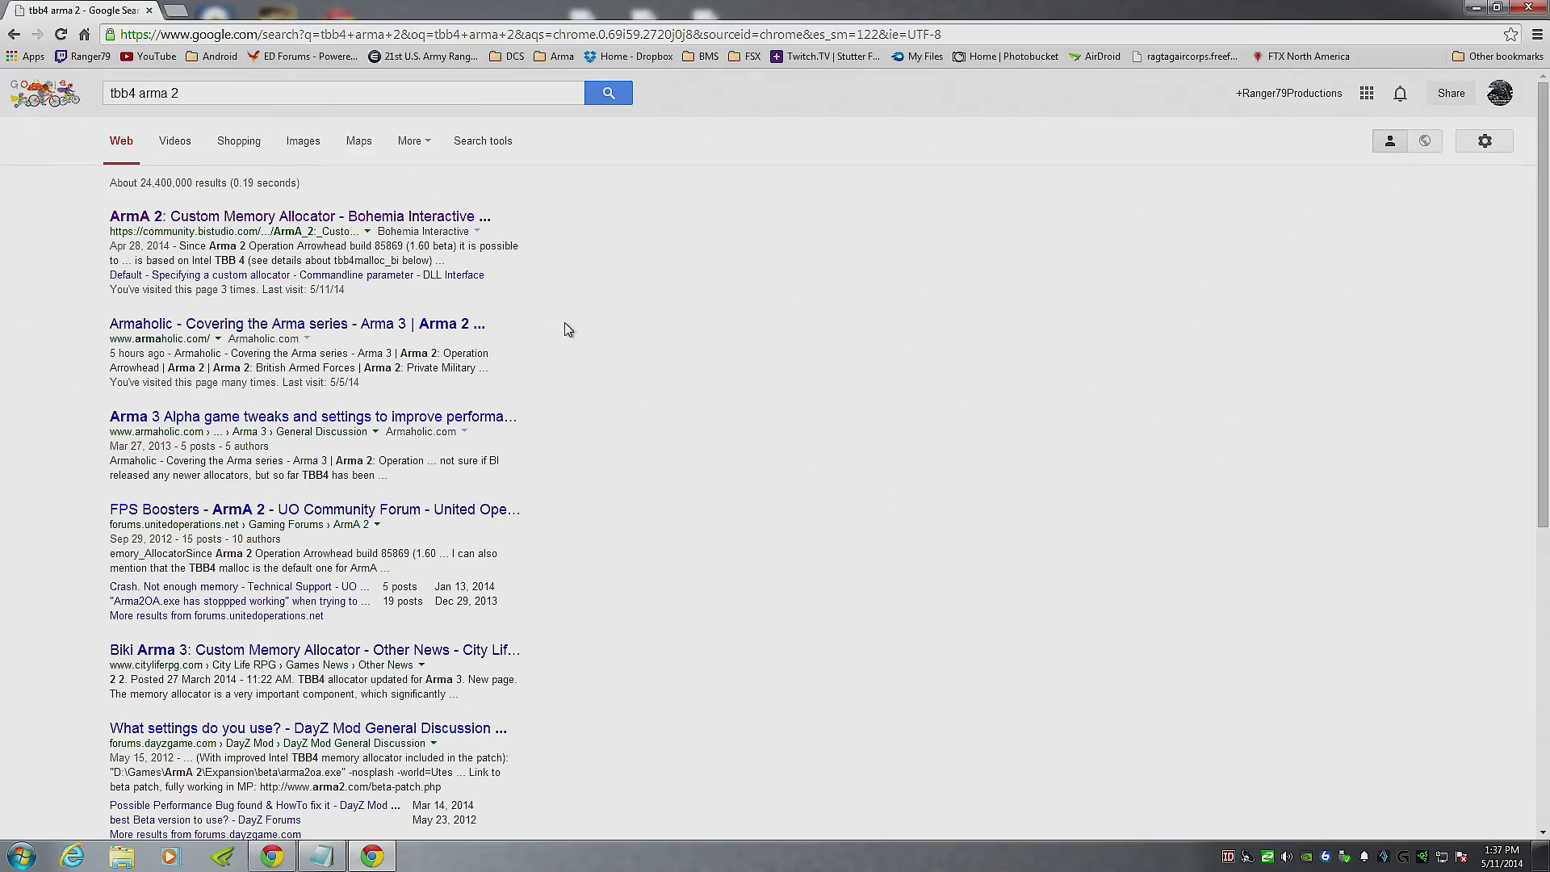
left_click(420, 217)
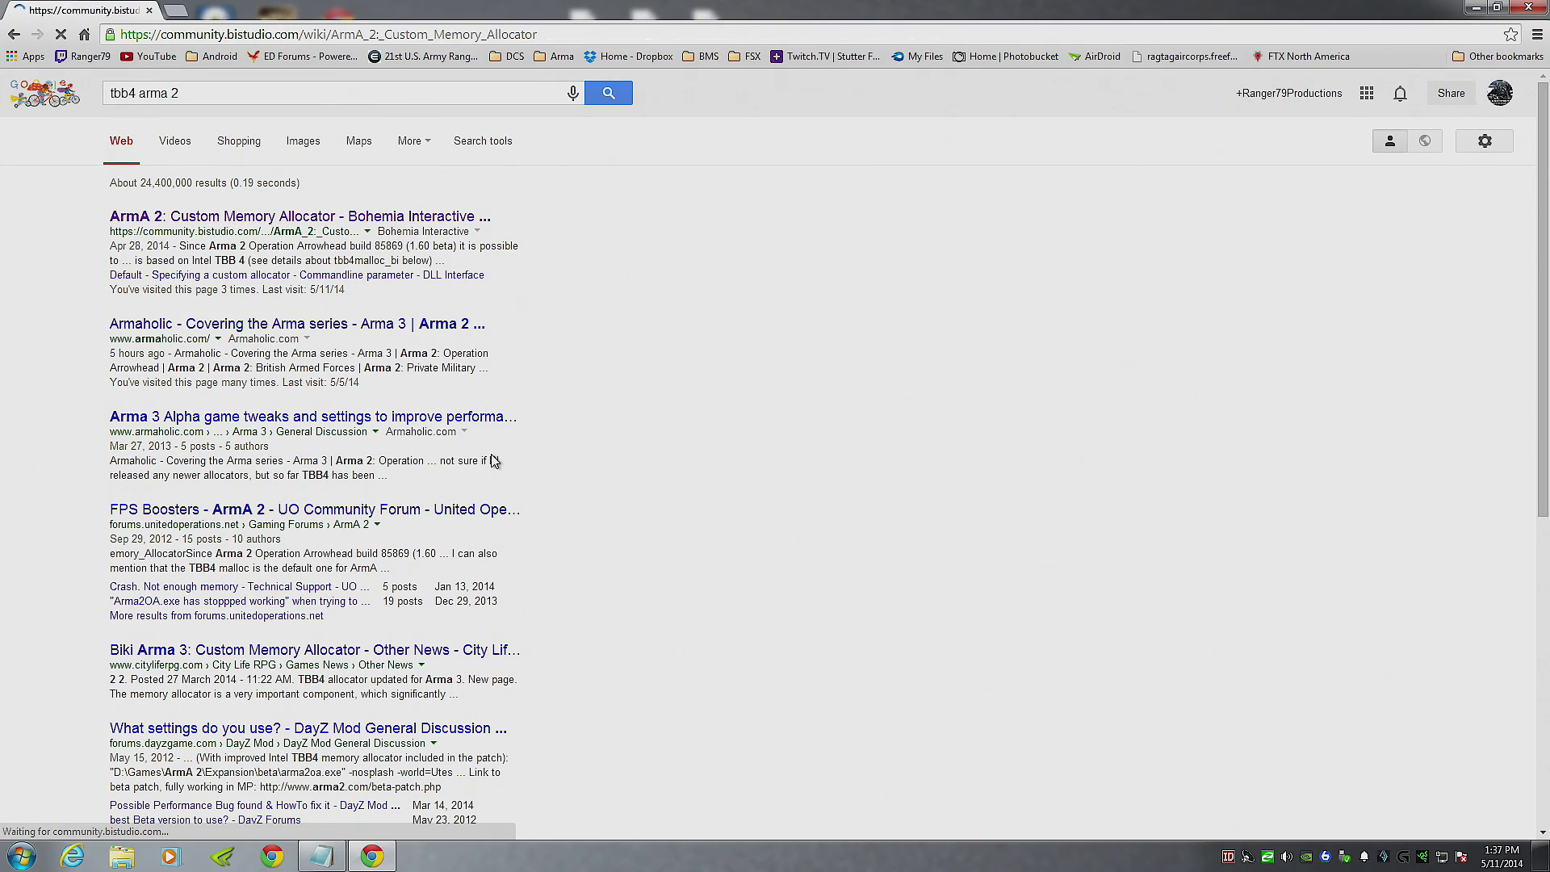
scroll(401, 533, "down", 7)
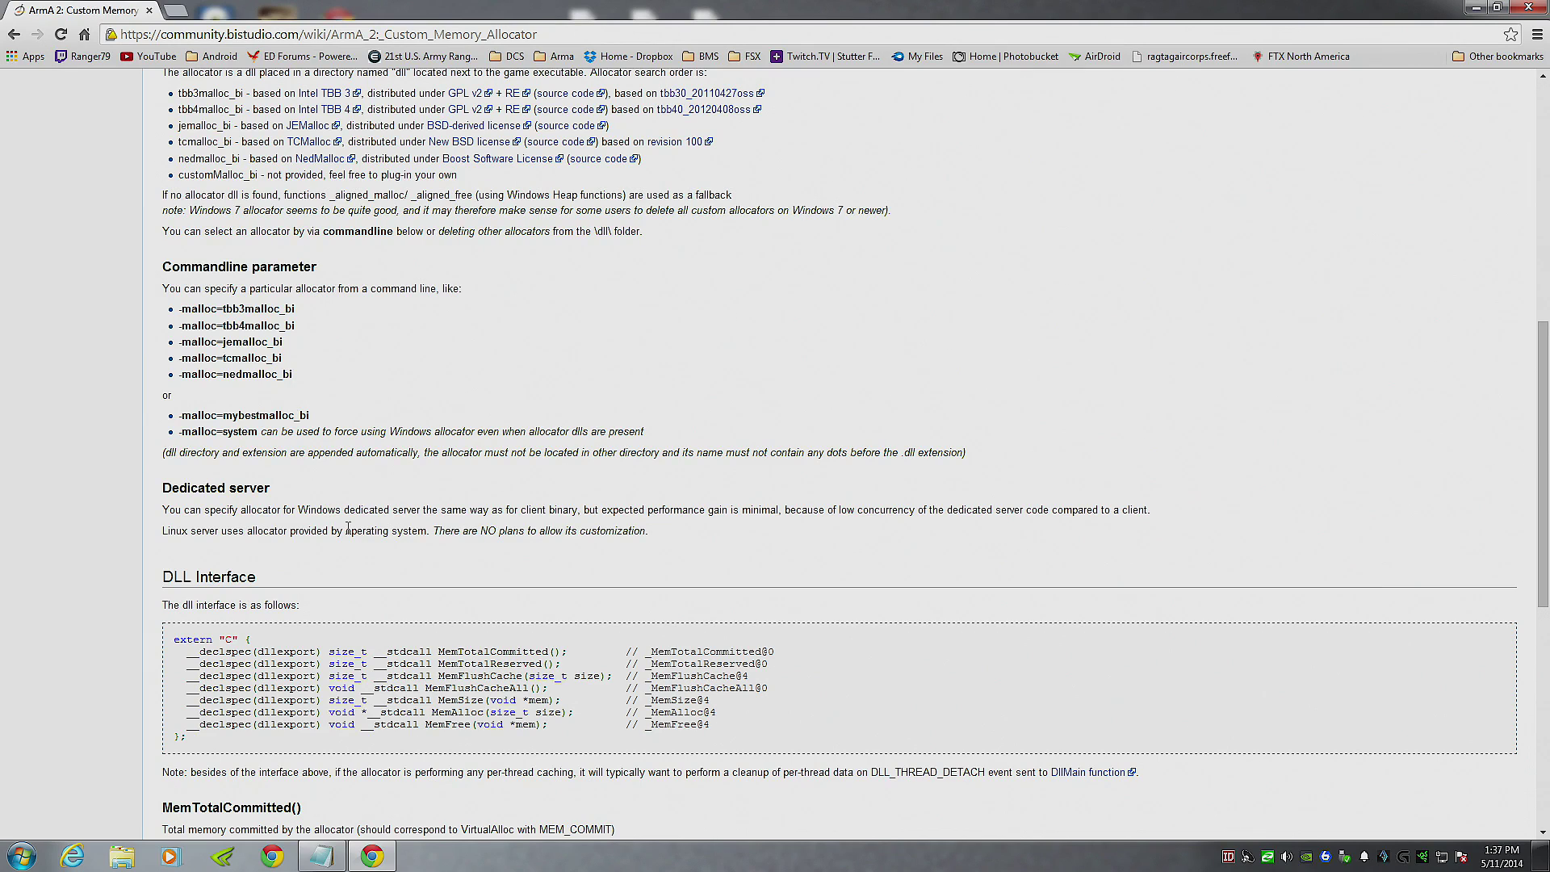
left_click_drag(191, 211, 975, 215)
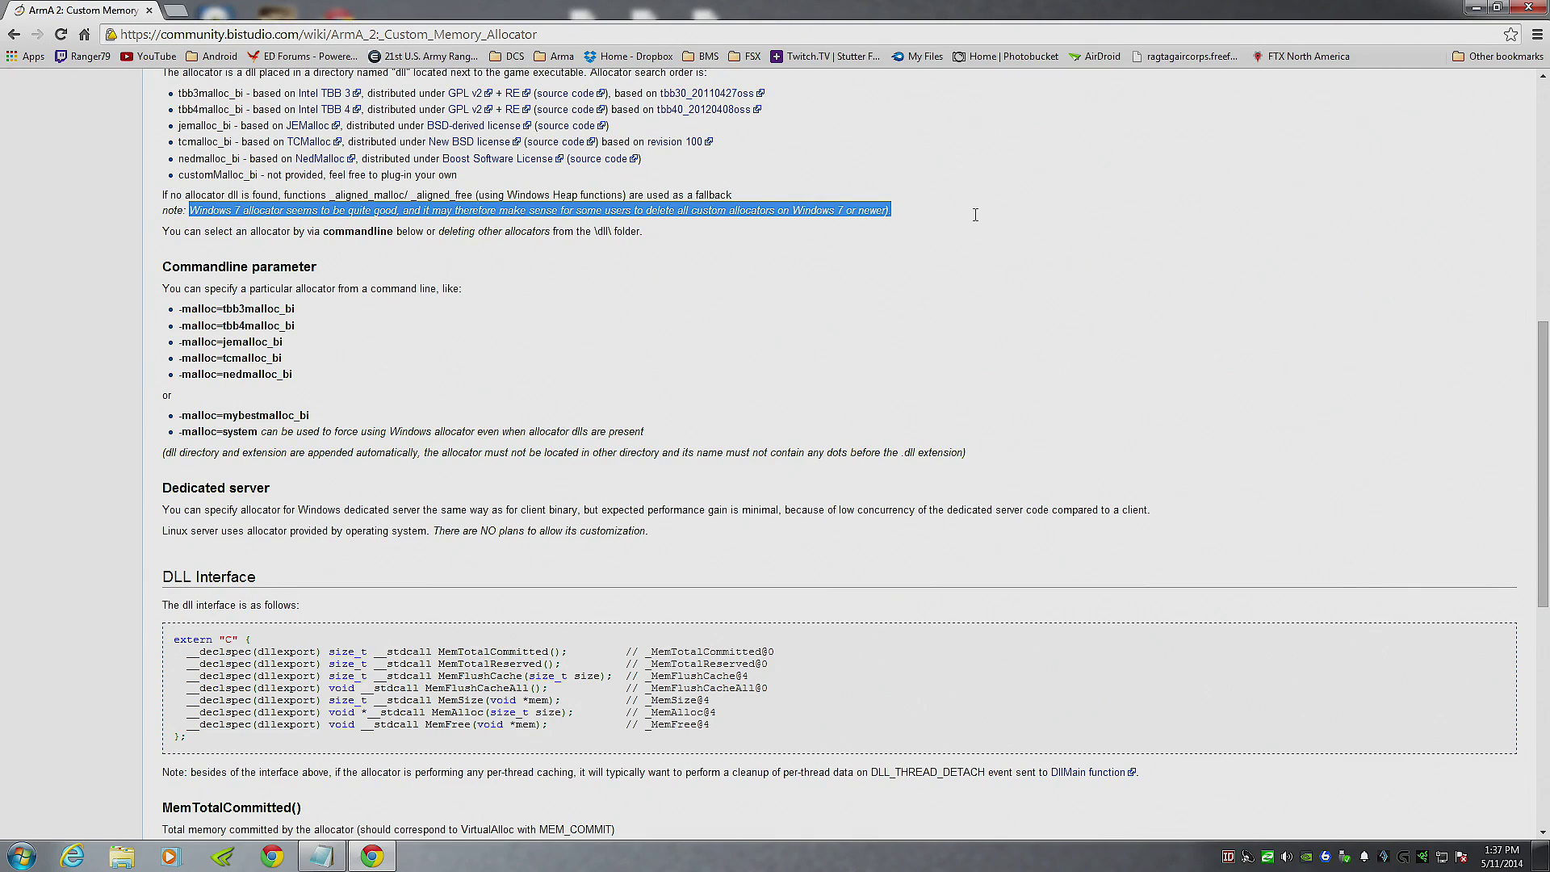
left_click(977, 218)
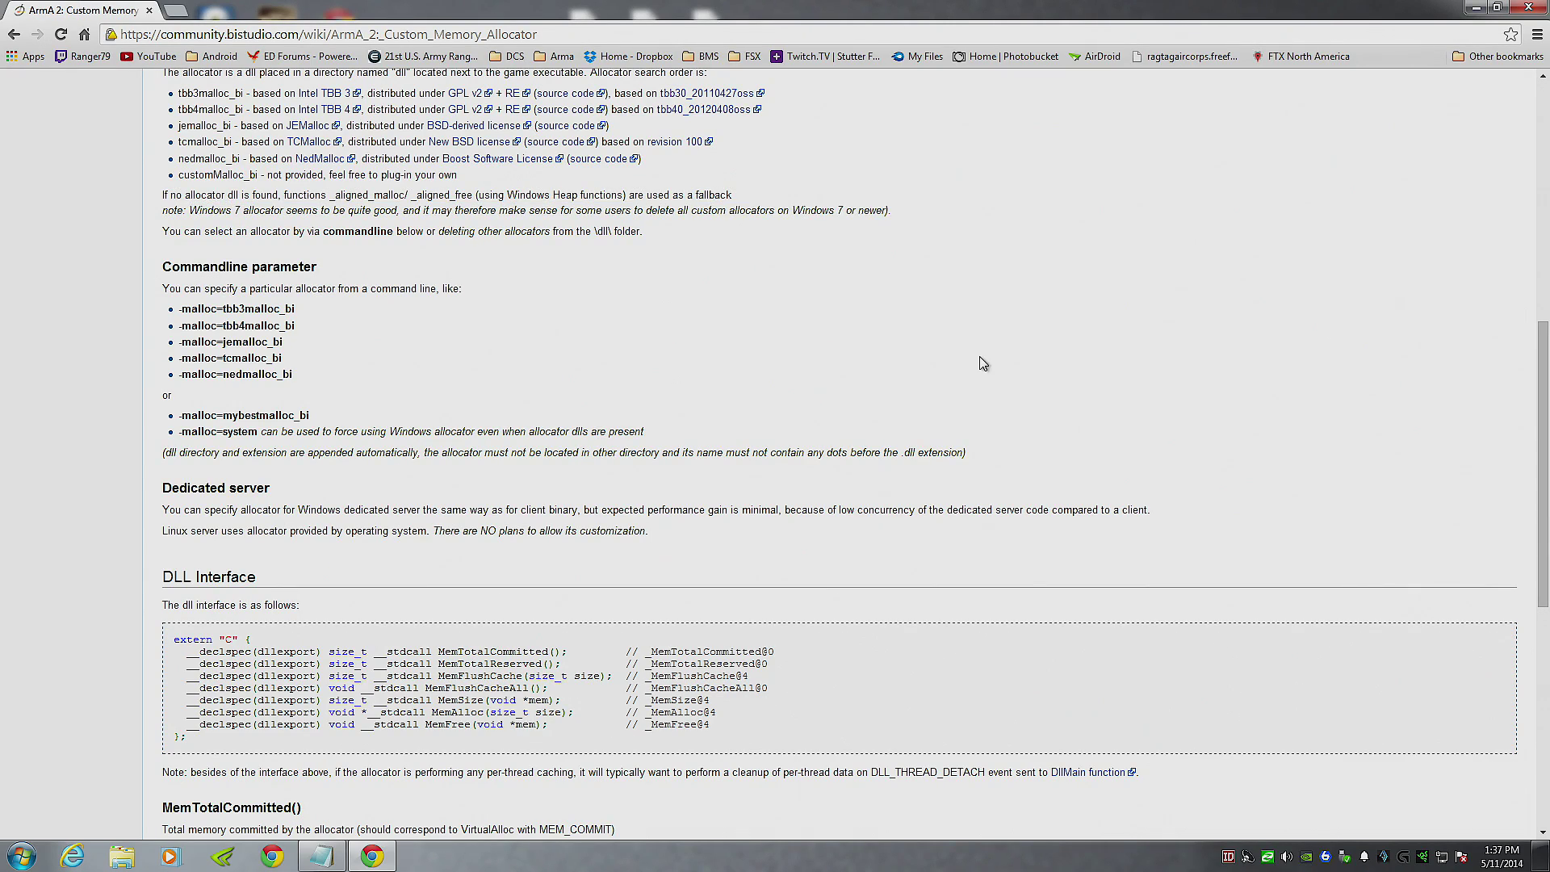
left_click(1525, 10)
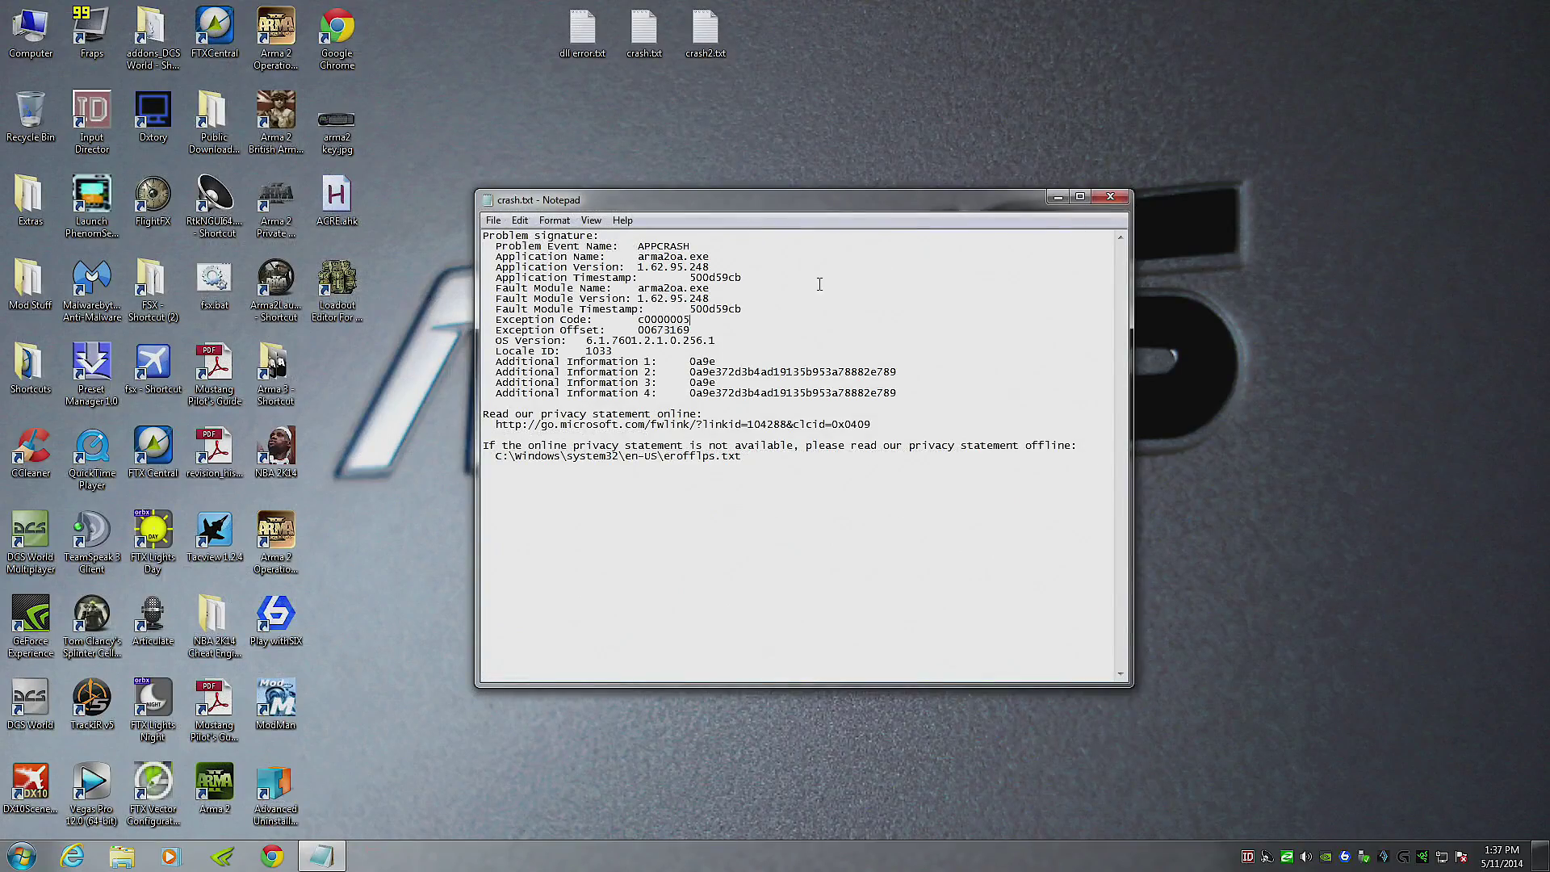
Close crash.txt and browse to C:\Users\<user>\AppData\Local\ArmA 2 OA
left_click(1110, 197)
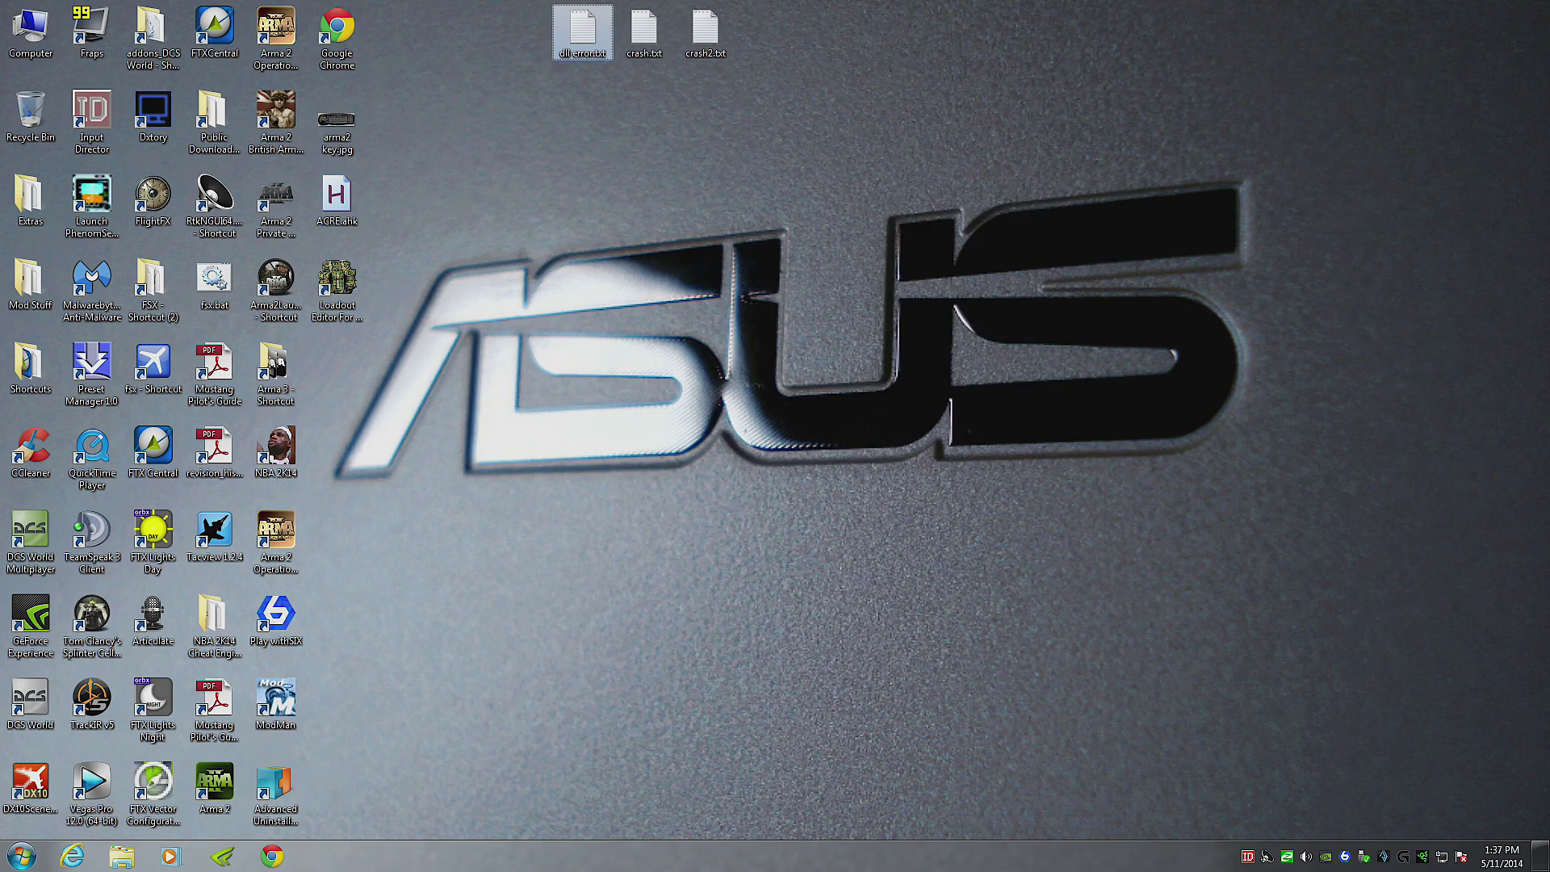
left_click(21, 856)
left_click(243, 487)
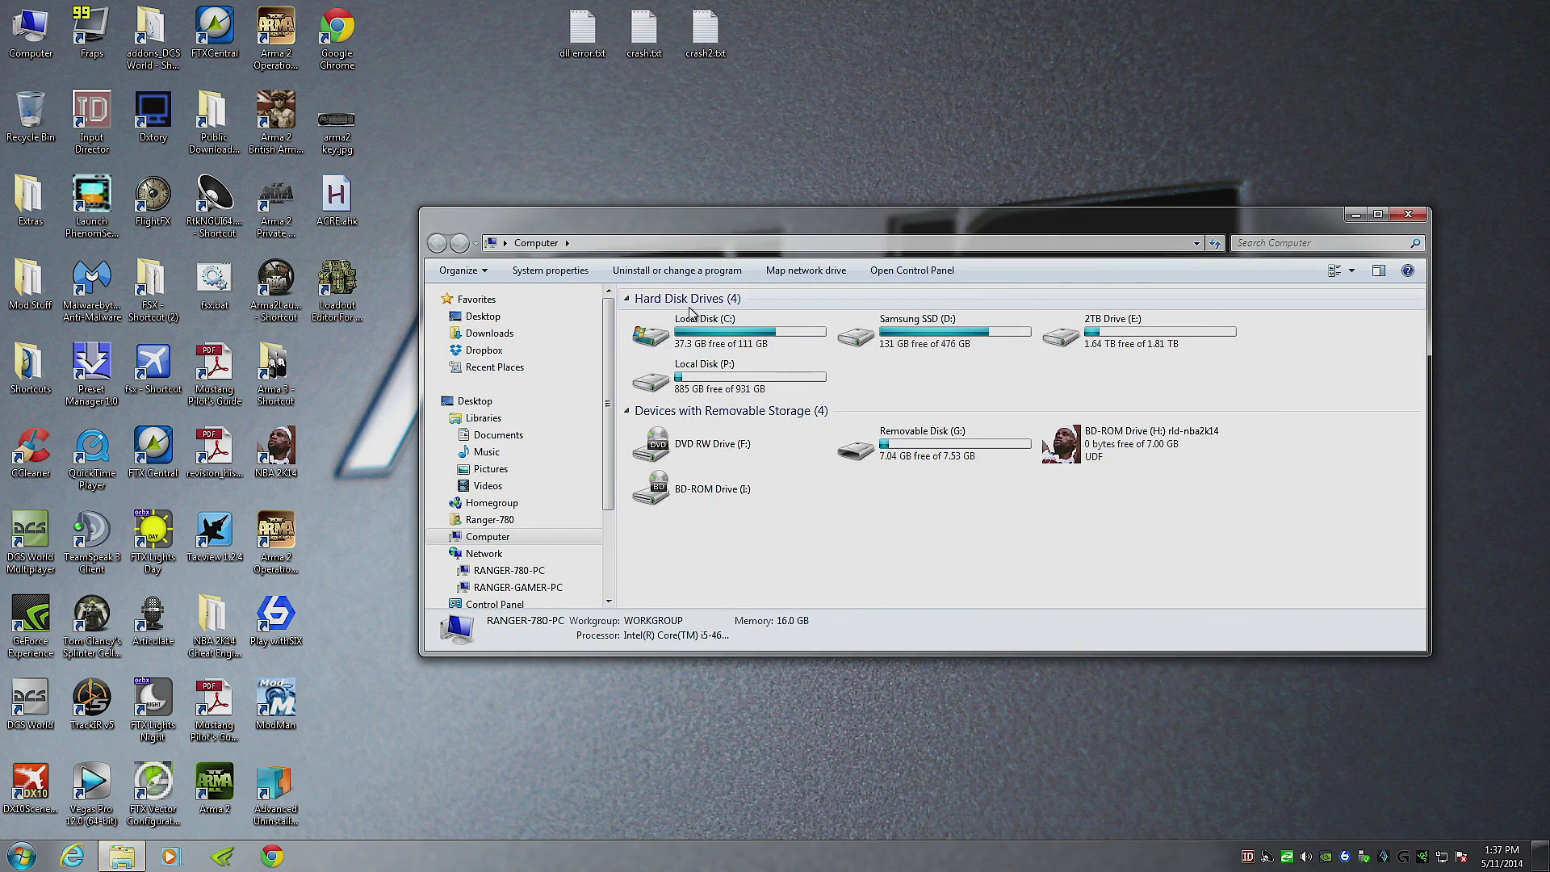
double_click(659, 339)
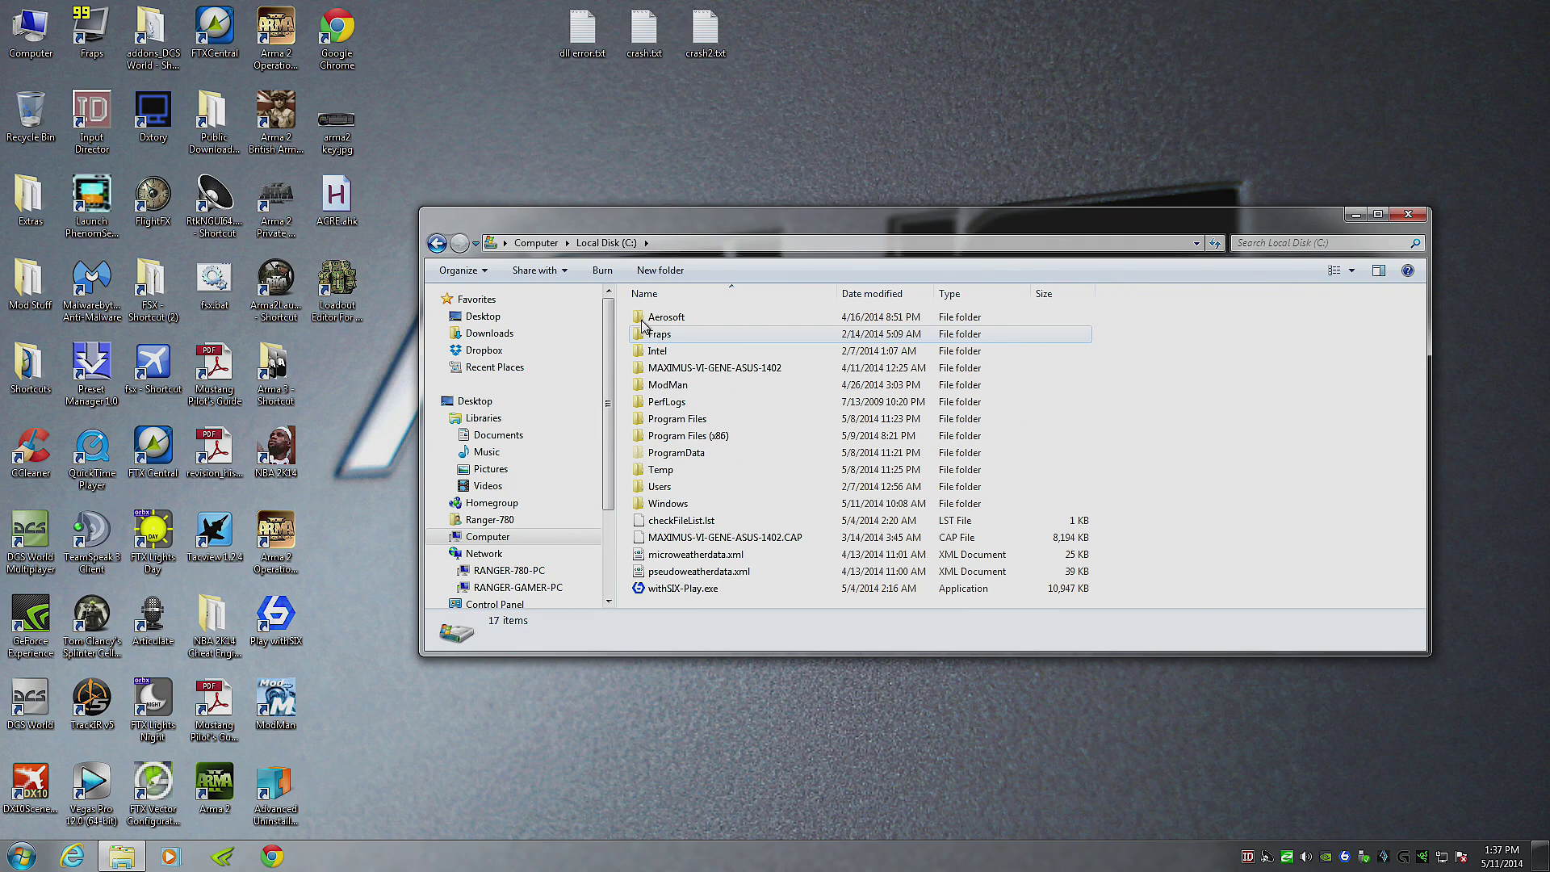
double_click(662, 483)
double_click(669, 352)
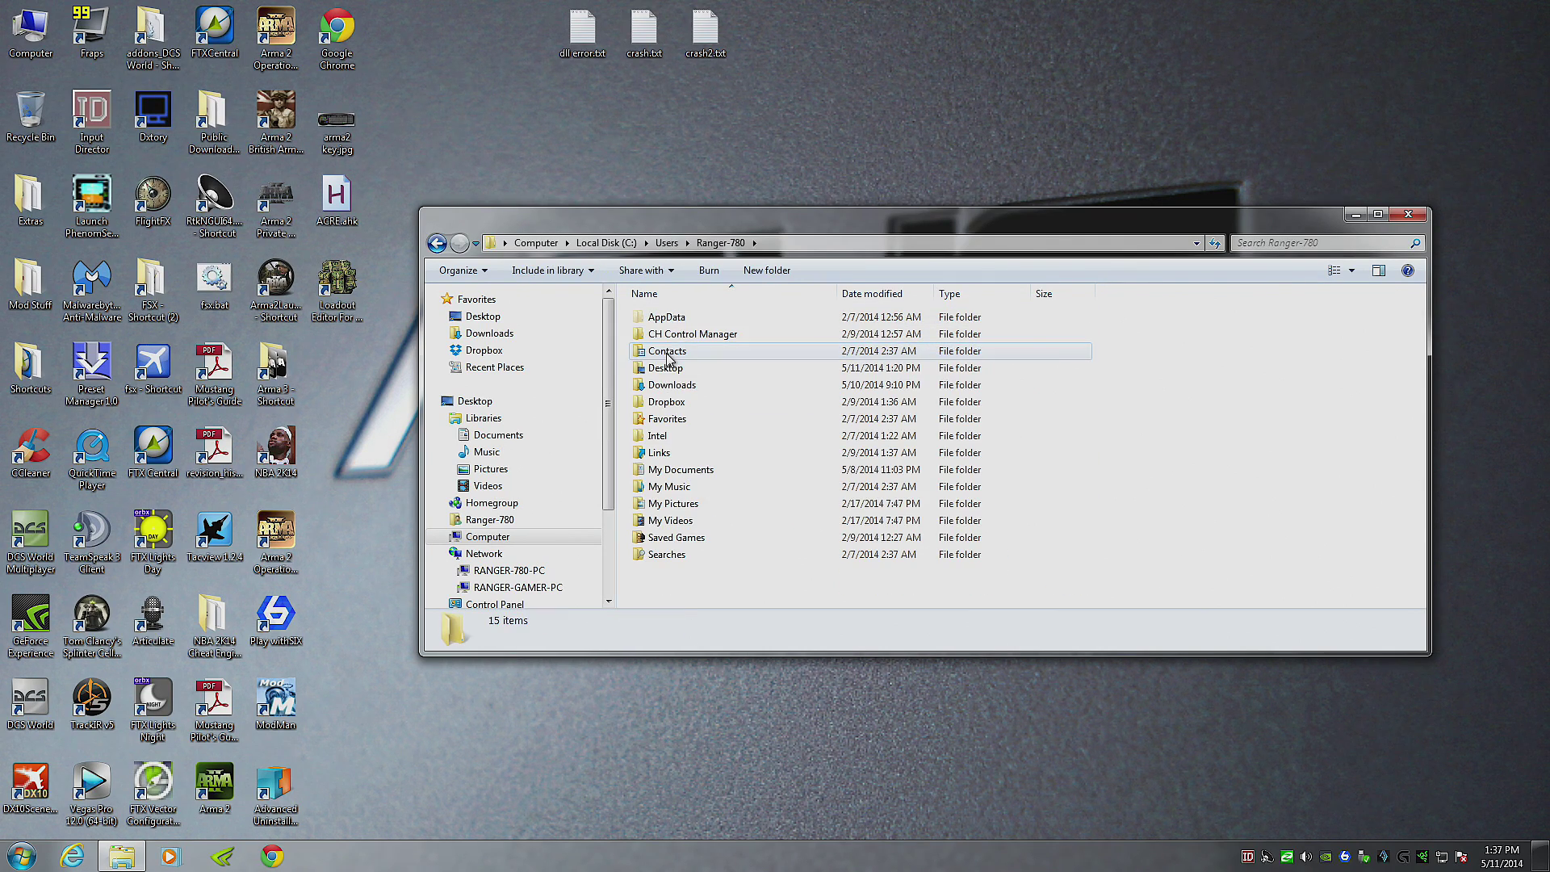
double_click(664, 316)
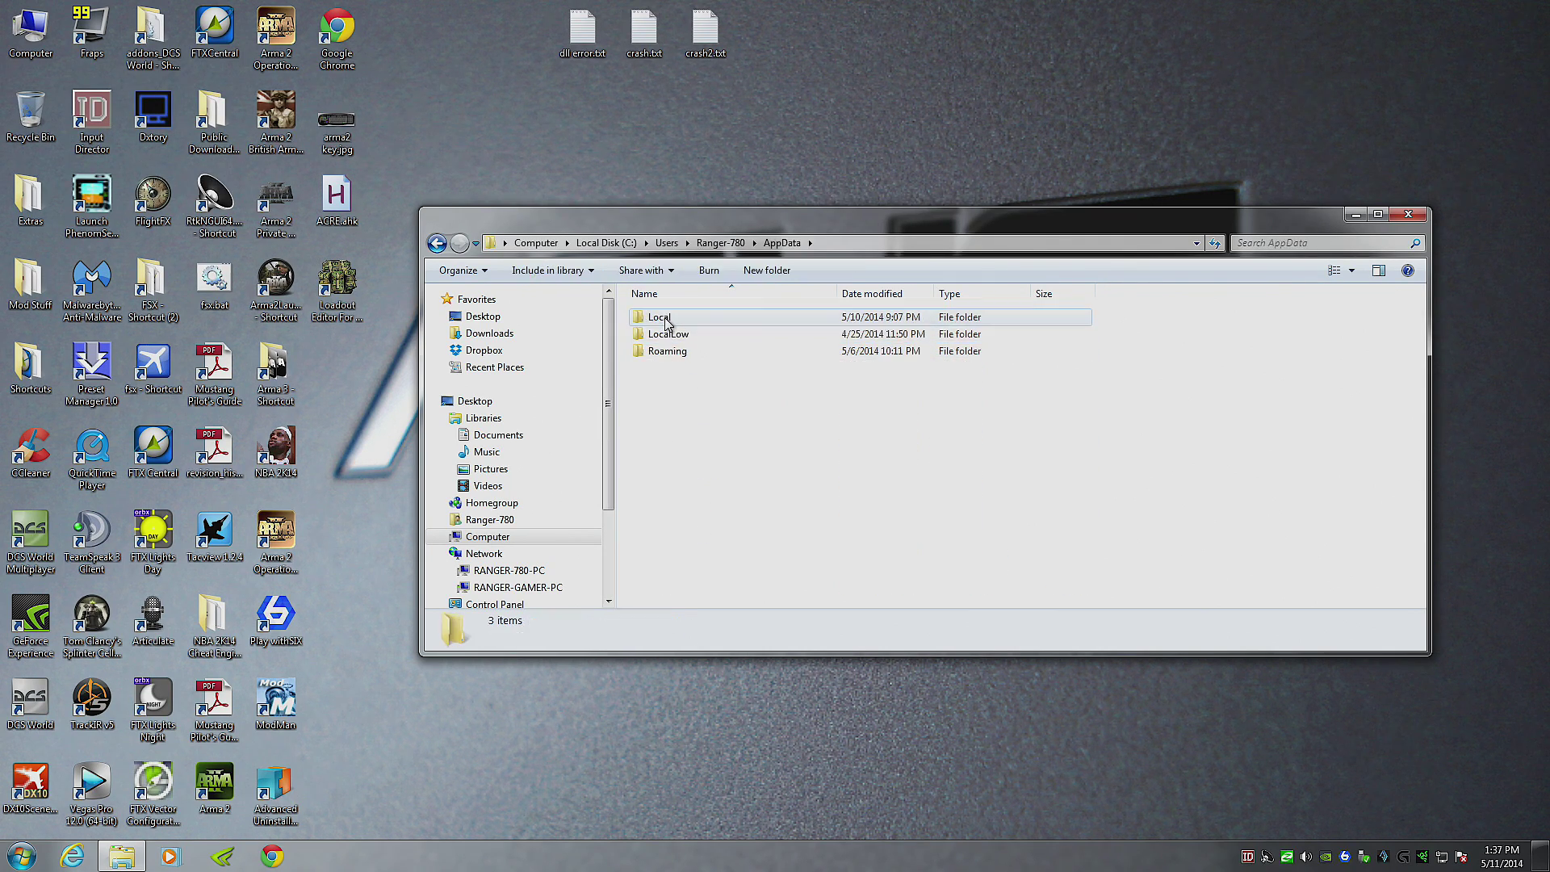
double_click(658, 316)
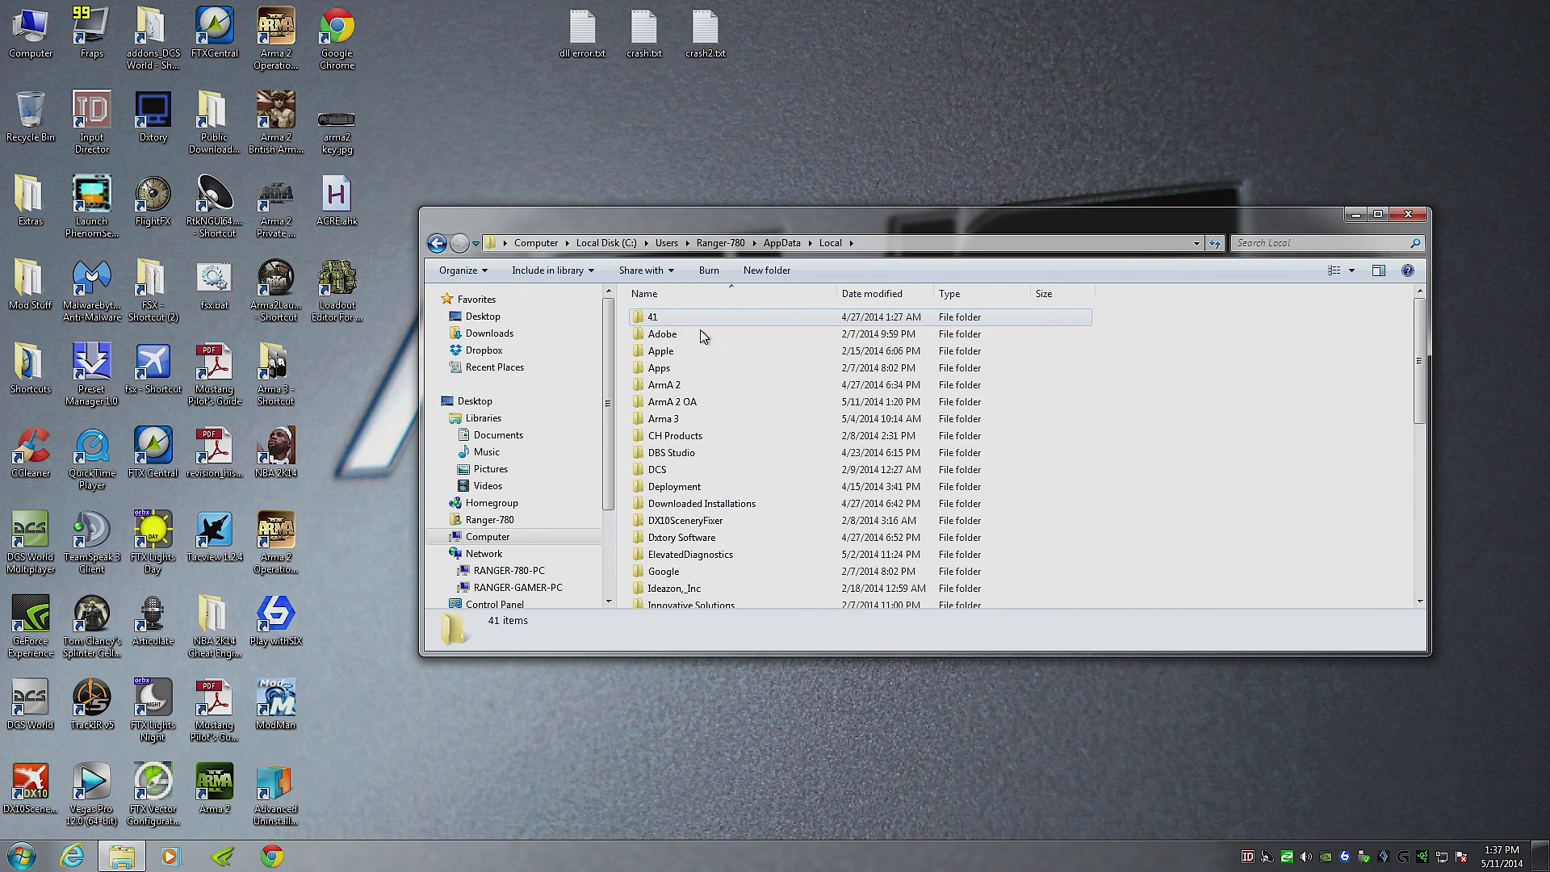
double_click(674, 402)
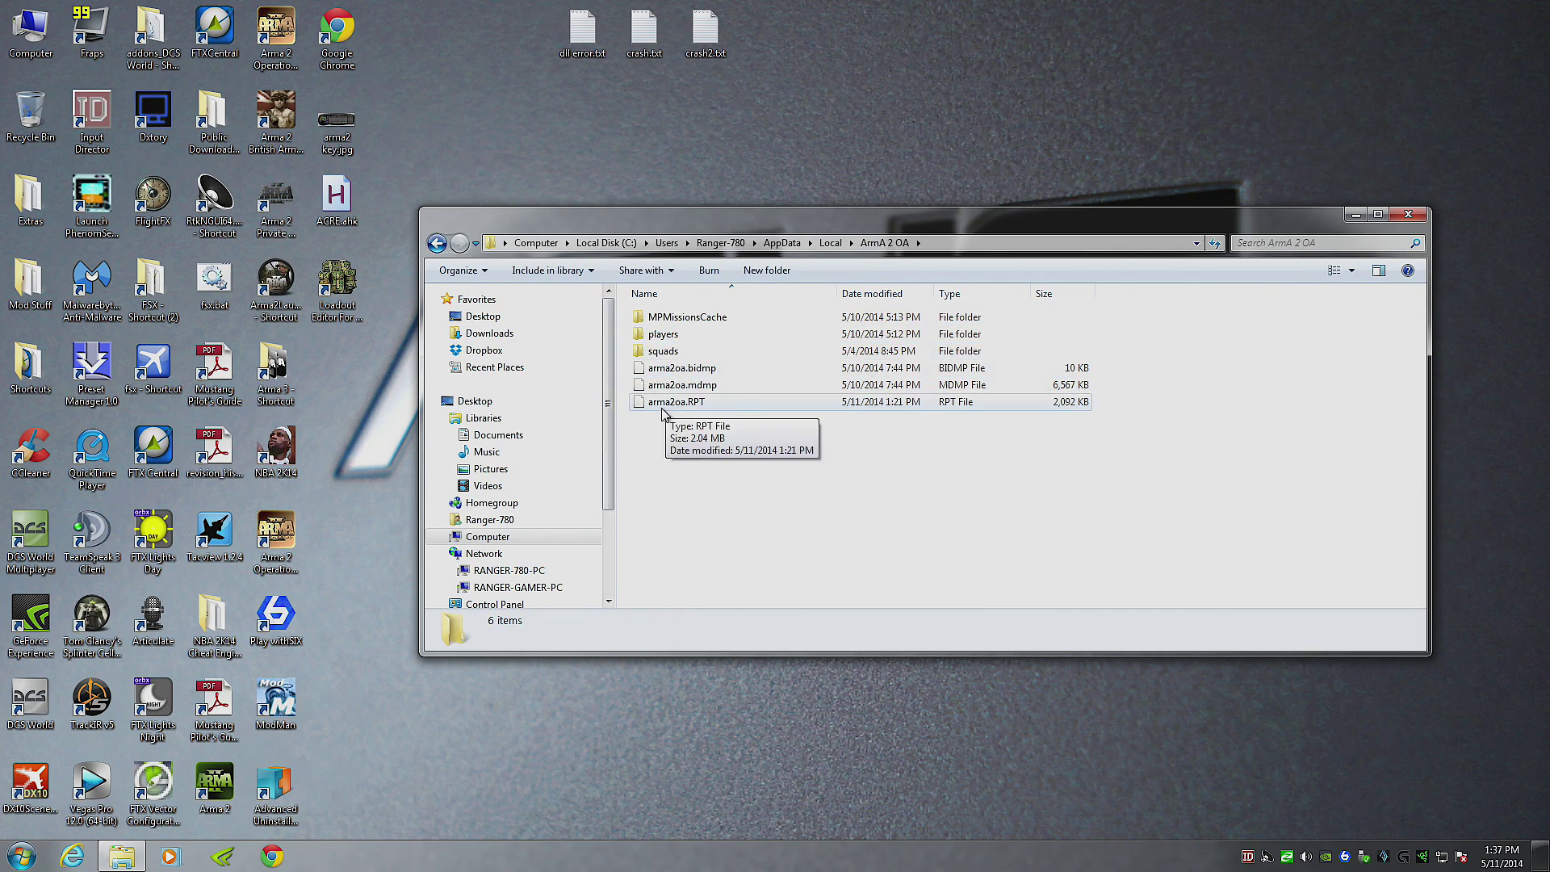
Bring up the context menu of the arma2oa.RPT log to open it in Notepad++
left_click(663, 406)
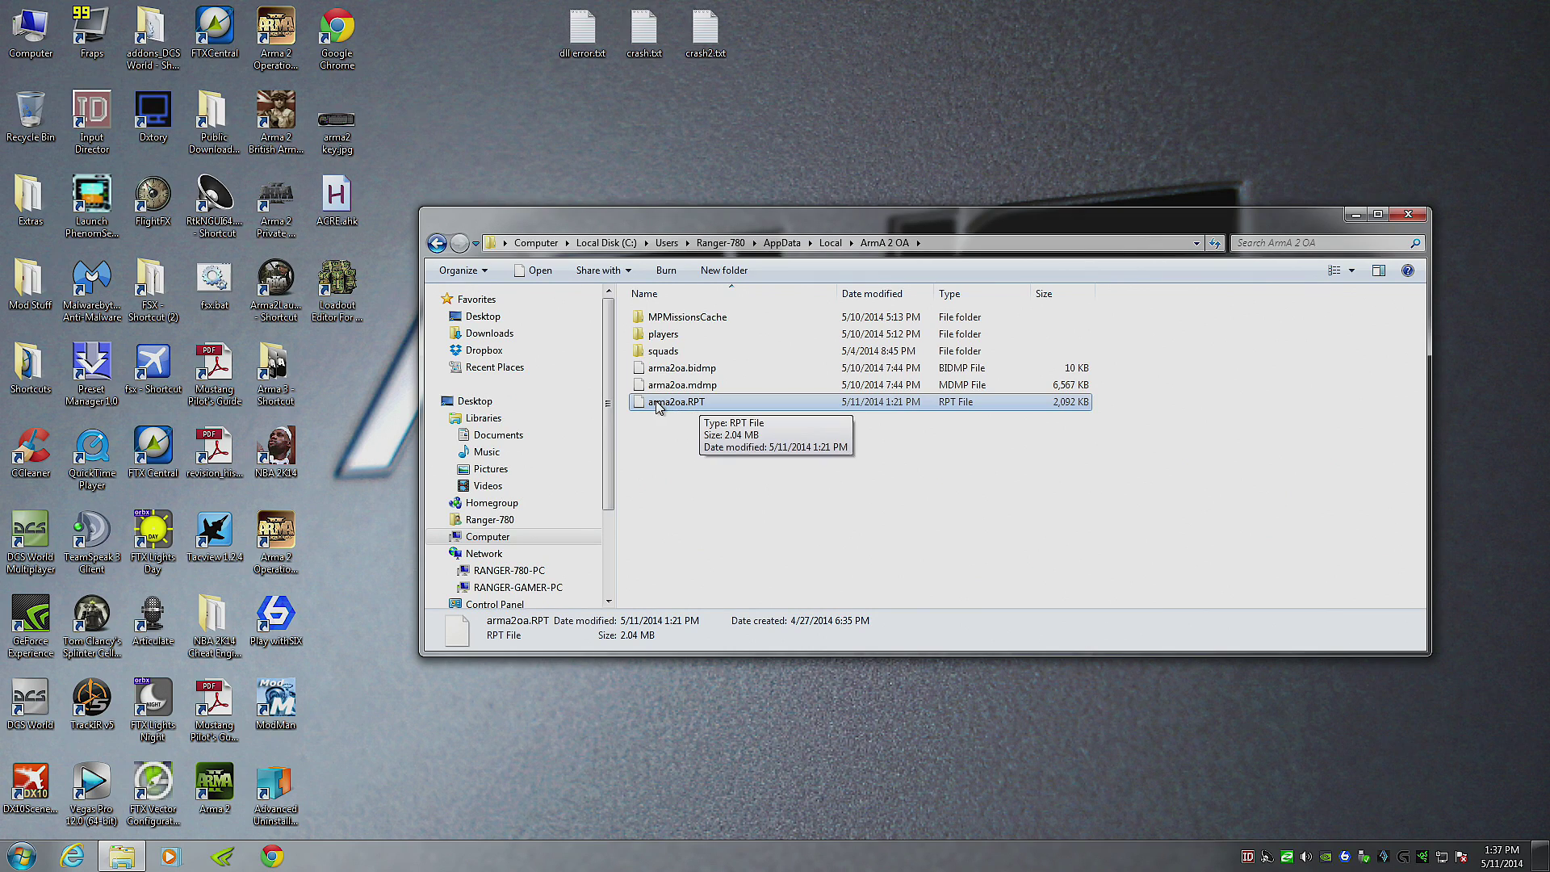
right_click(678, 404)
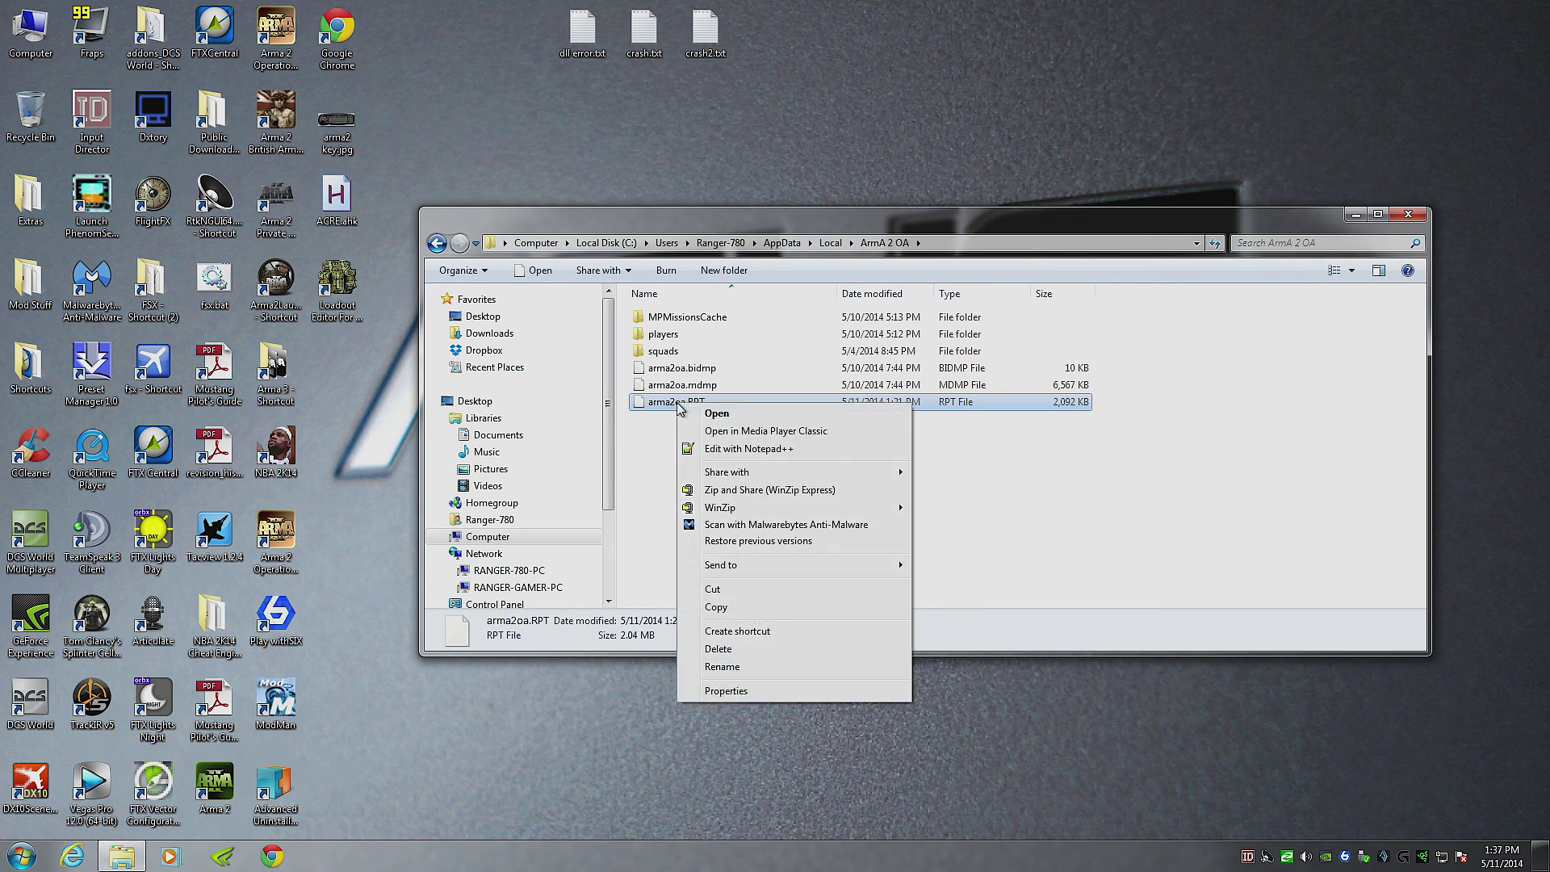
left_click(1020, 458)
left_click(664, 408)
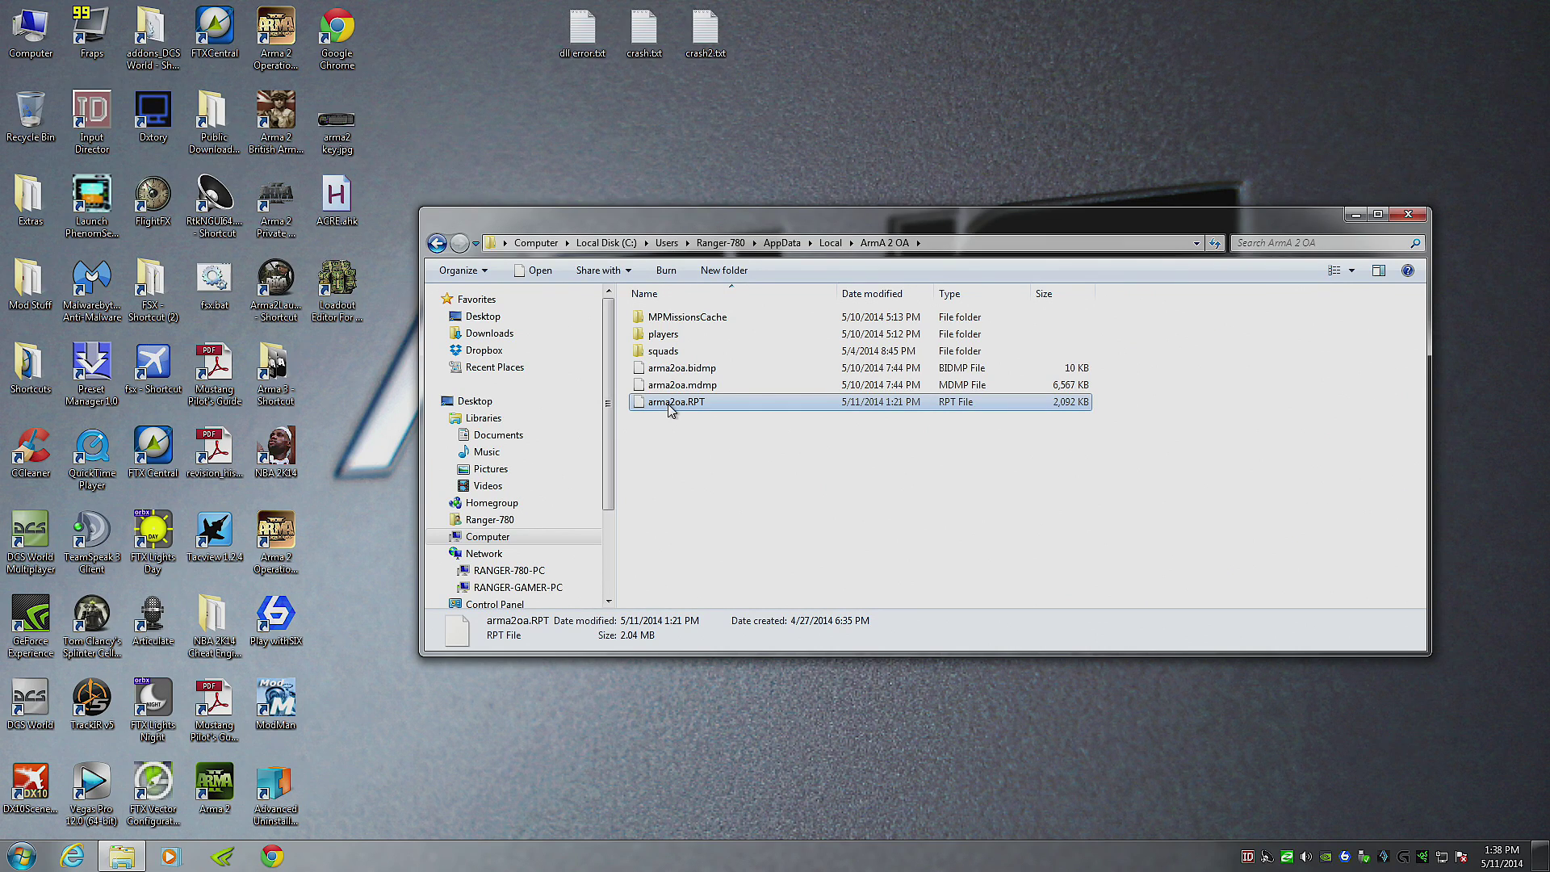
right_click(669, 406)
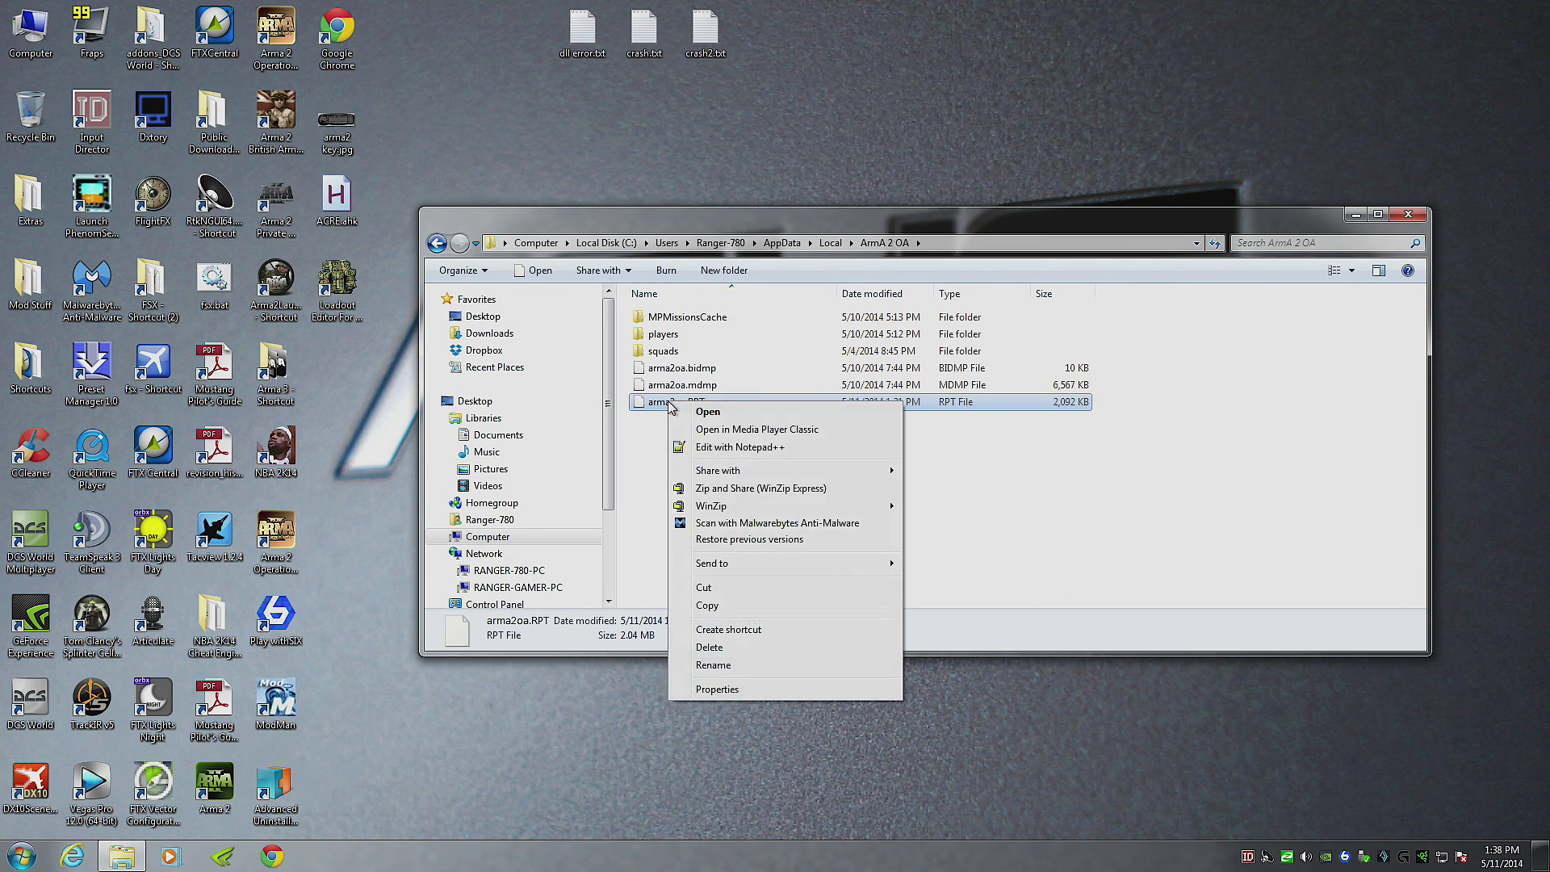
left_click(665, 426)
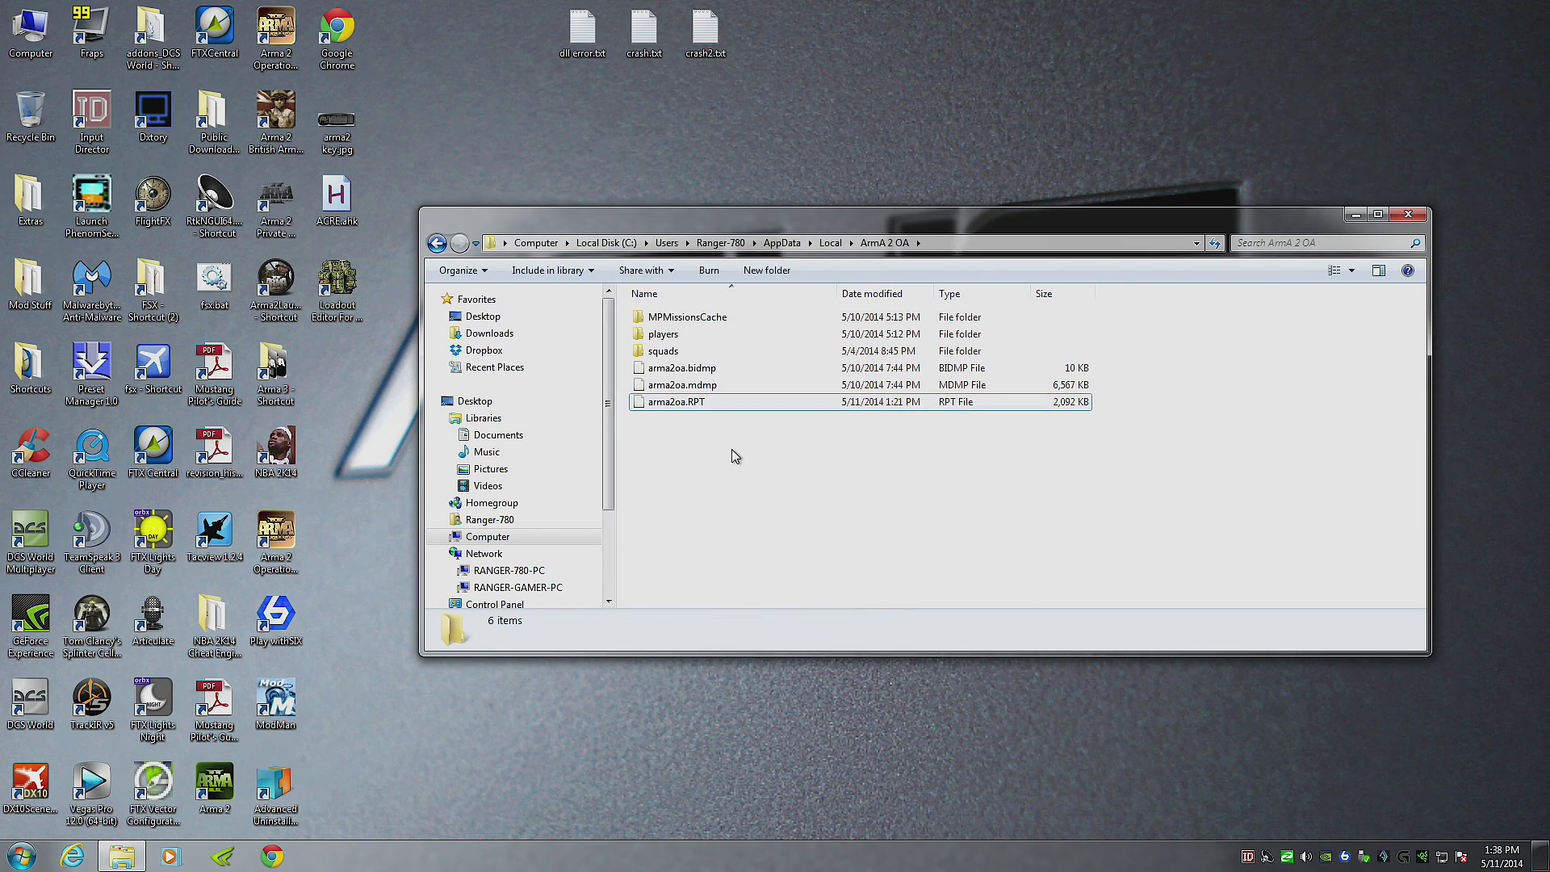
left_click(690, 406)
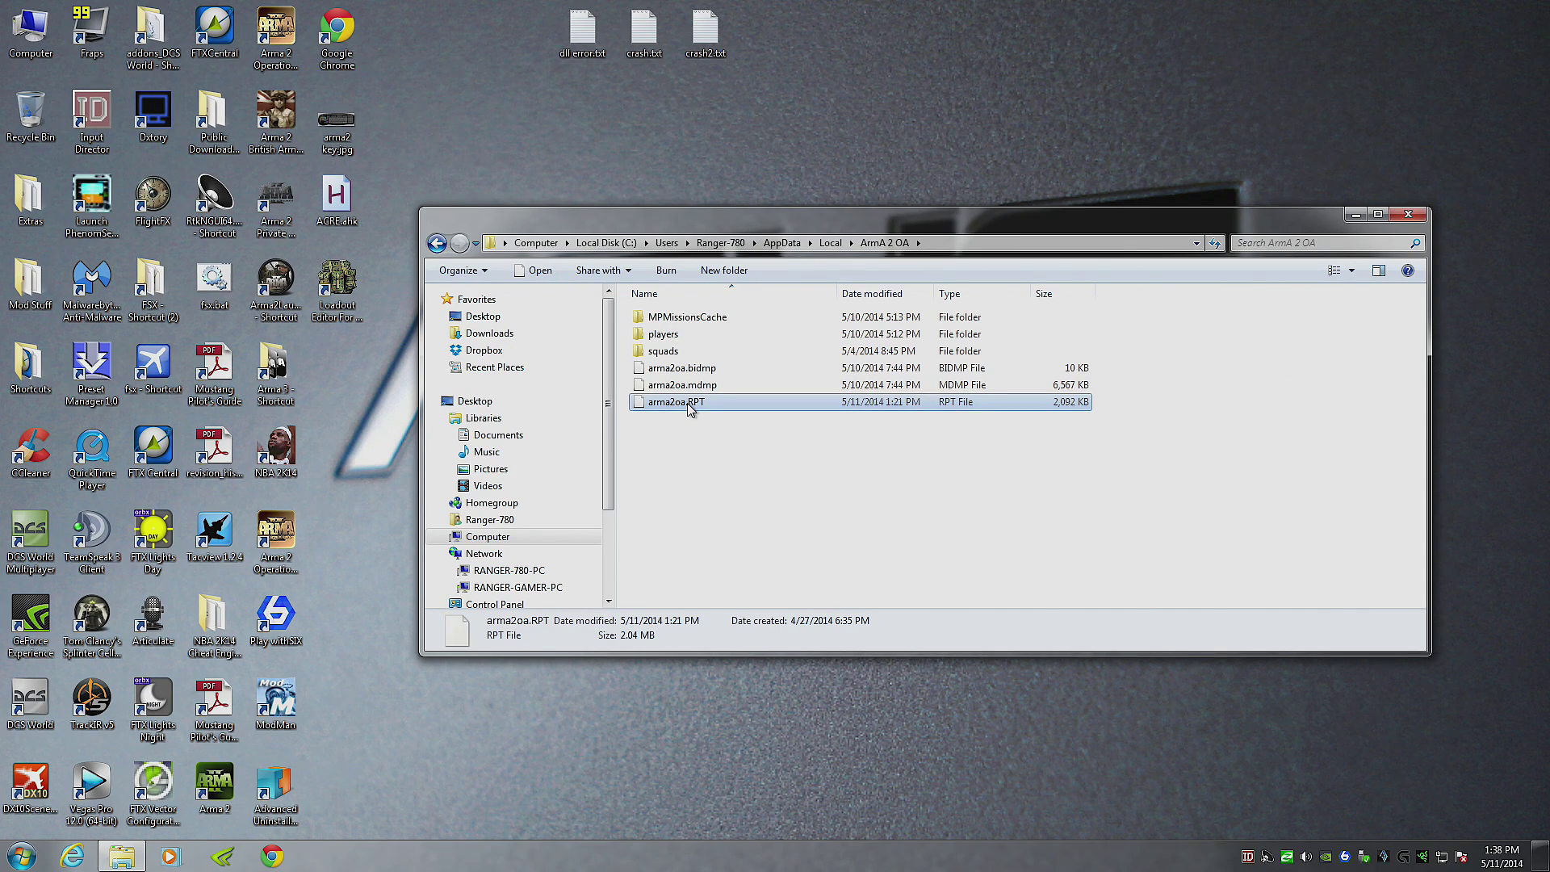
right_click(690, 408)
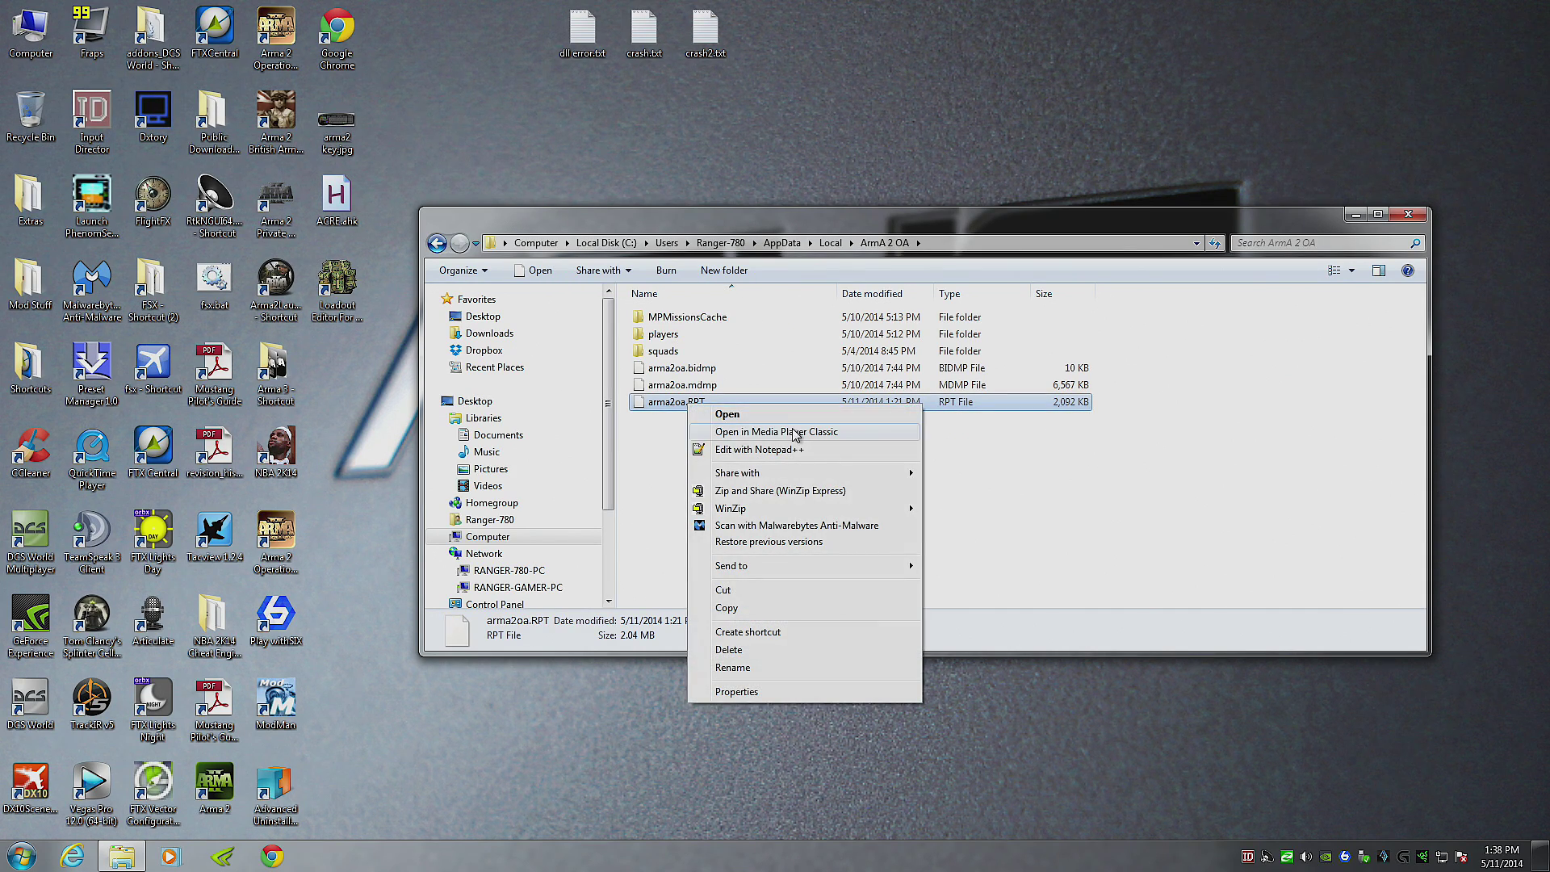
left_click(755, 451)
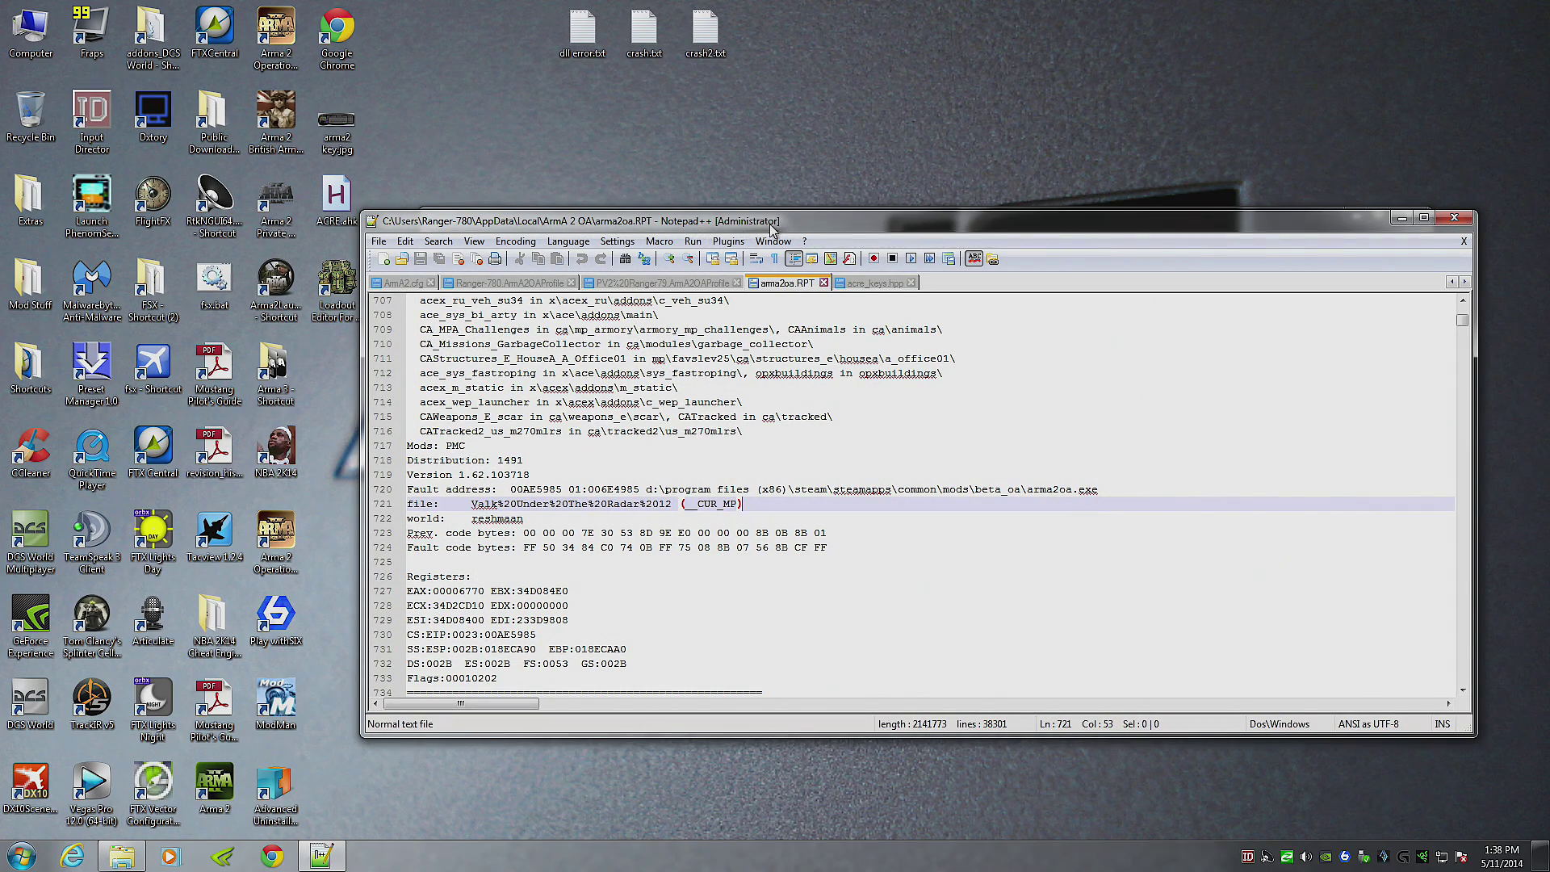
left_click_drag(817, 230, 756, 190)
left_click_drag(1394, 290, 1428, 297)
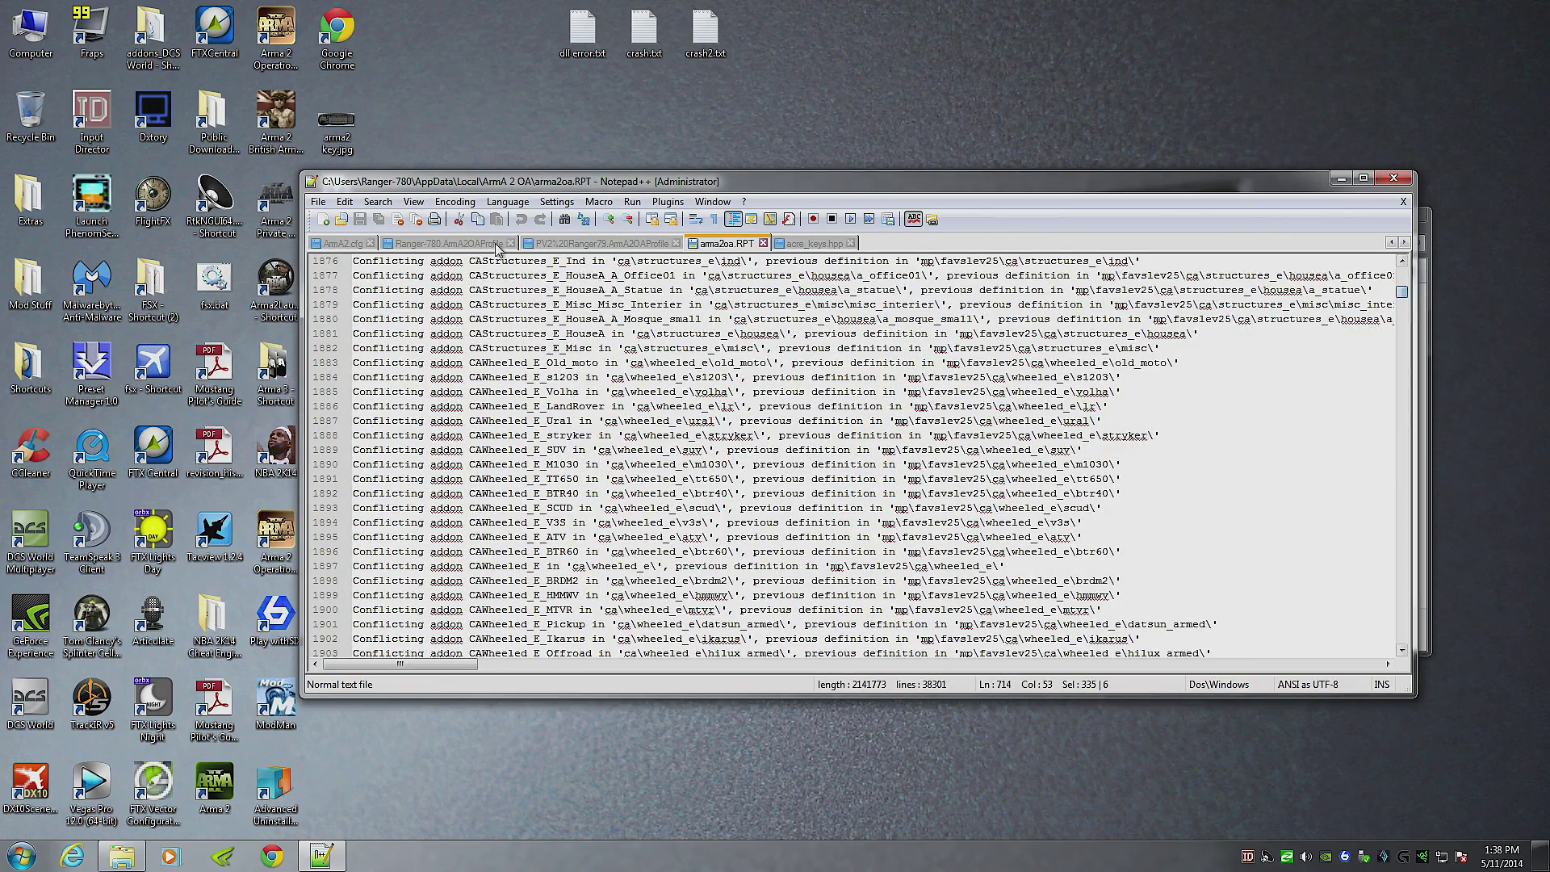
Search the crash log for .exe and inspect the arma2oa fault address line
left_click(378, 201)
left_click(395, 219)
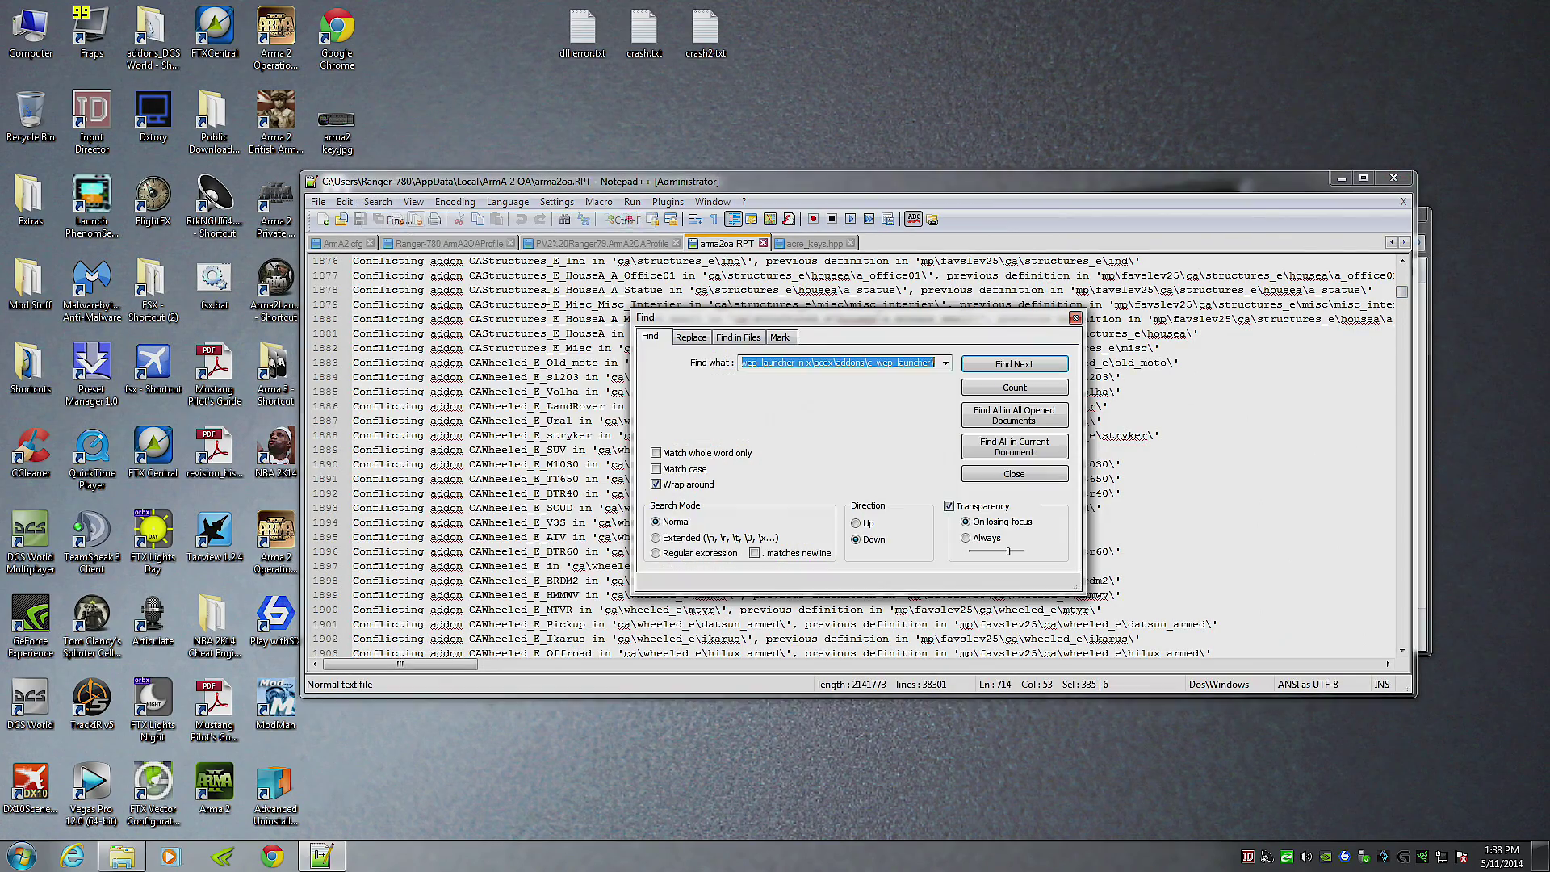
left_click(934, 362)
left_click_drag(934, 362, 687, 363)
key("BackSpace")
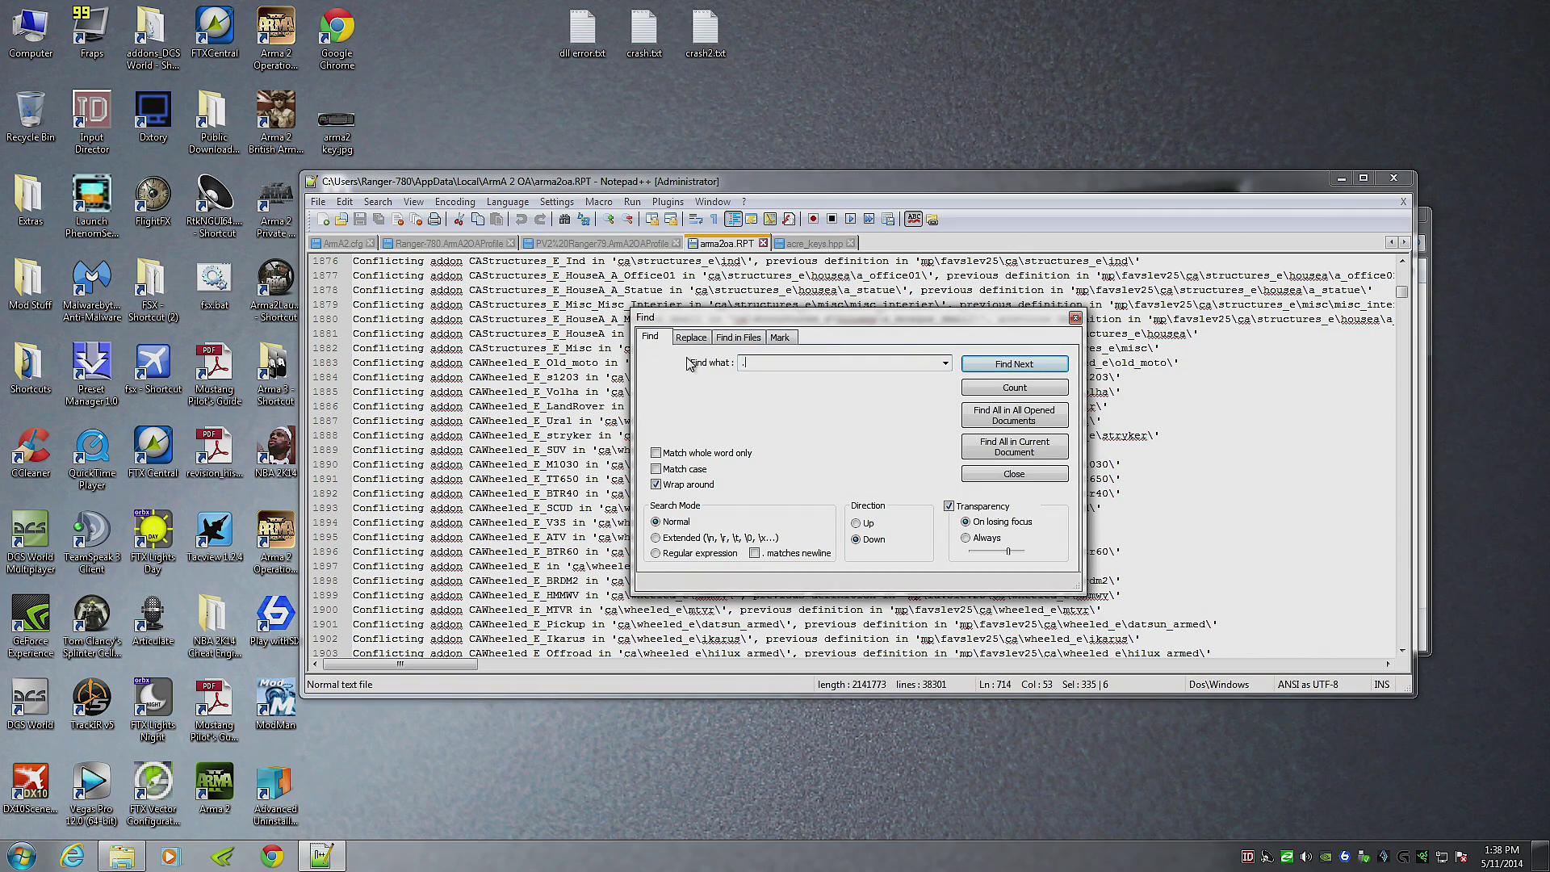
key("Return")
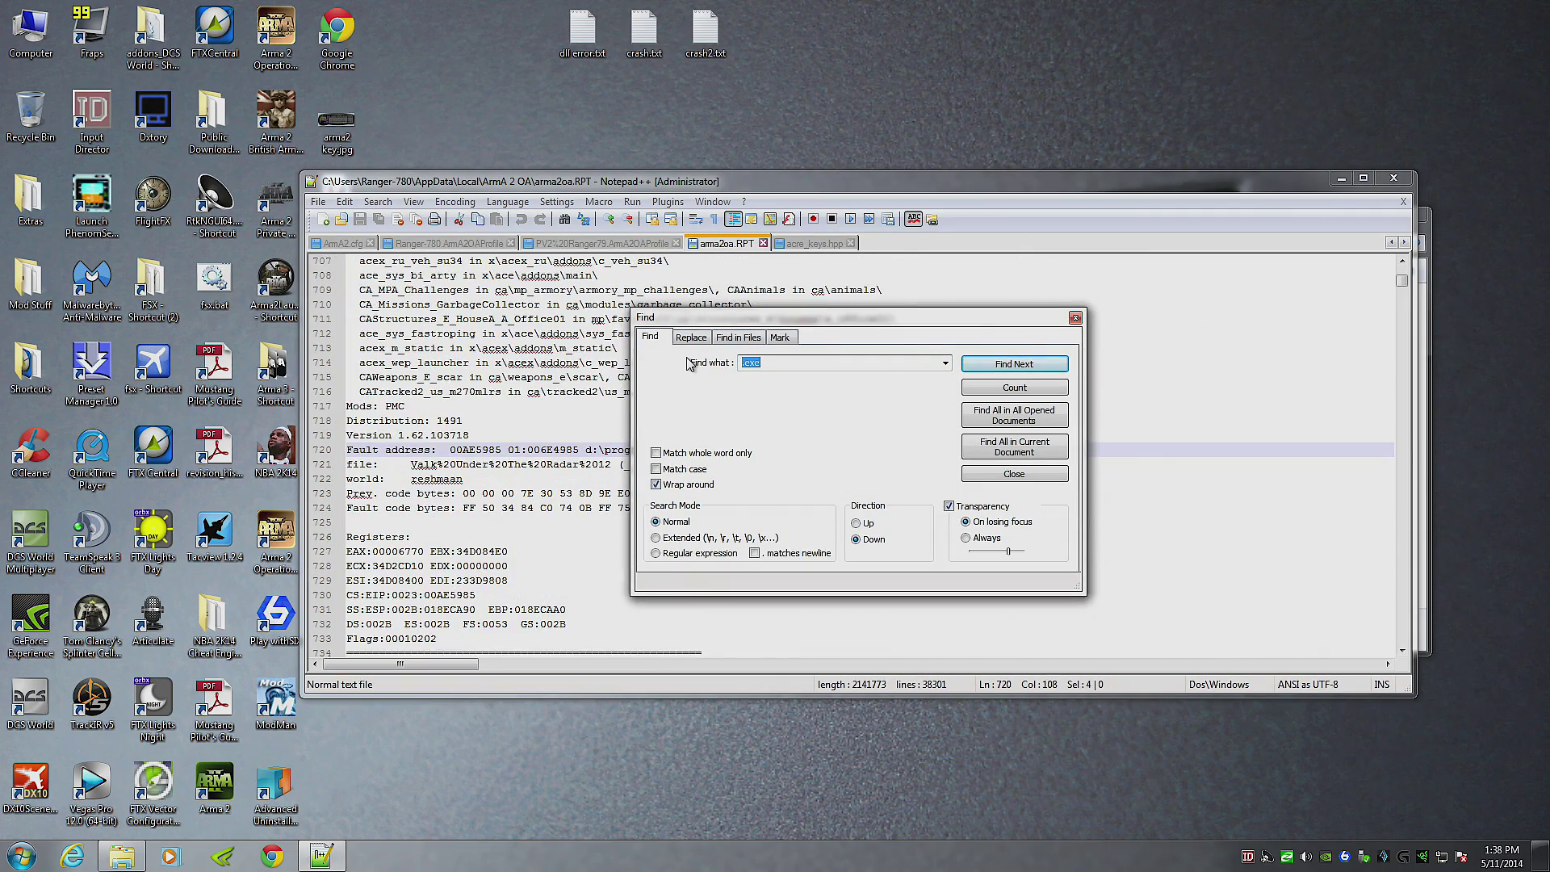
left_click(1013, 474)
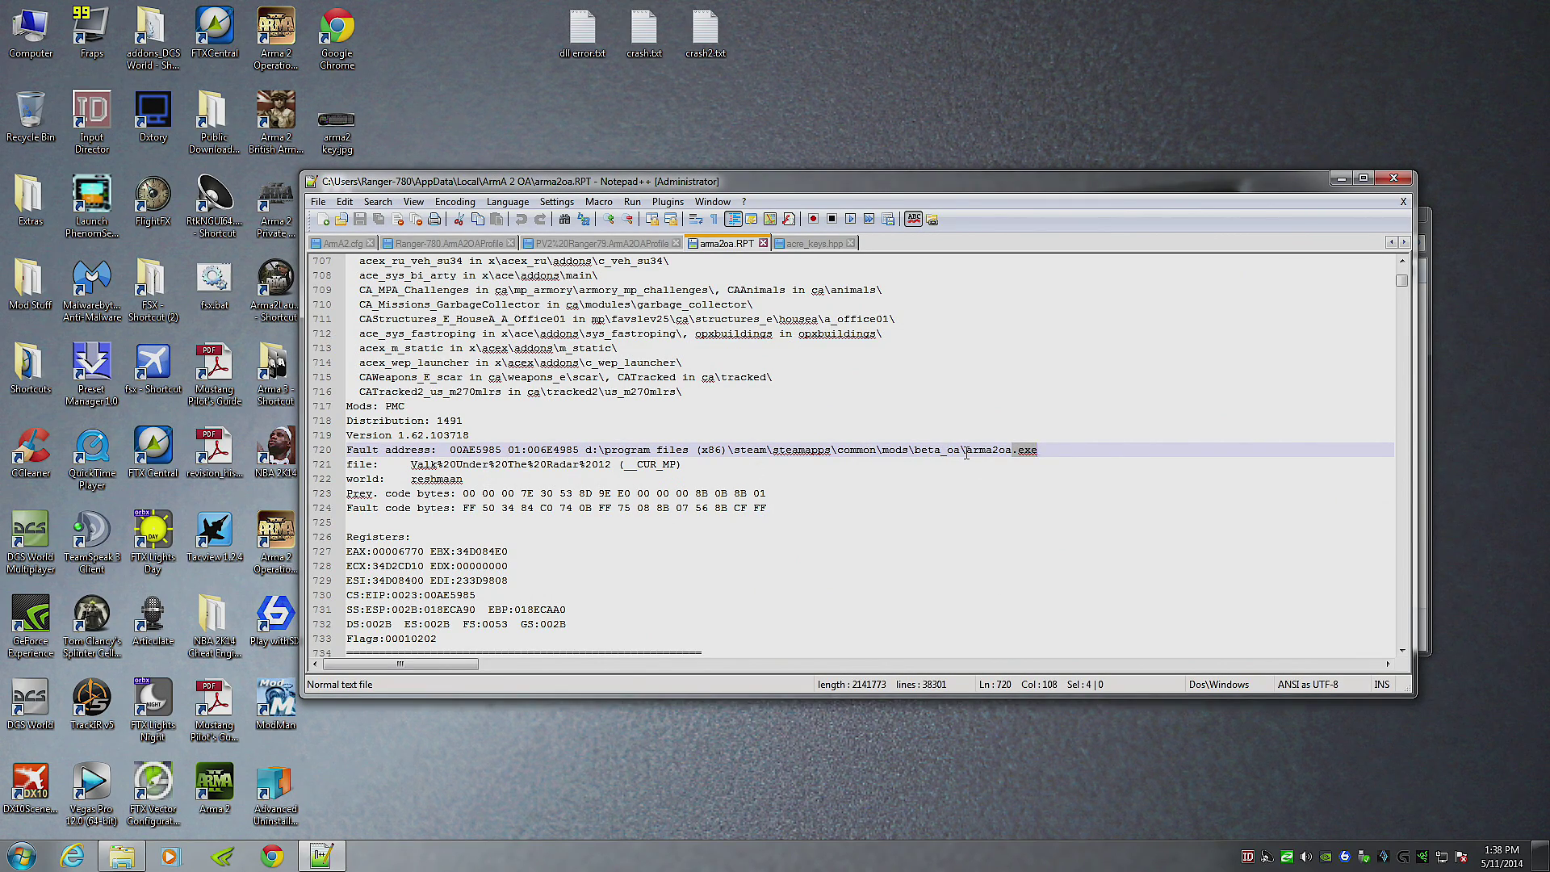
left_click_drag(967, 454, 1040, 449)
left_click(1013, 450)
left_click(627, 447)
Briefly reopen crash.txt and dll error.txt, then close Notepad++ and the dll error note
double_click(644, 32)
left_click(1475, 190)
double_click(582, 32)
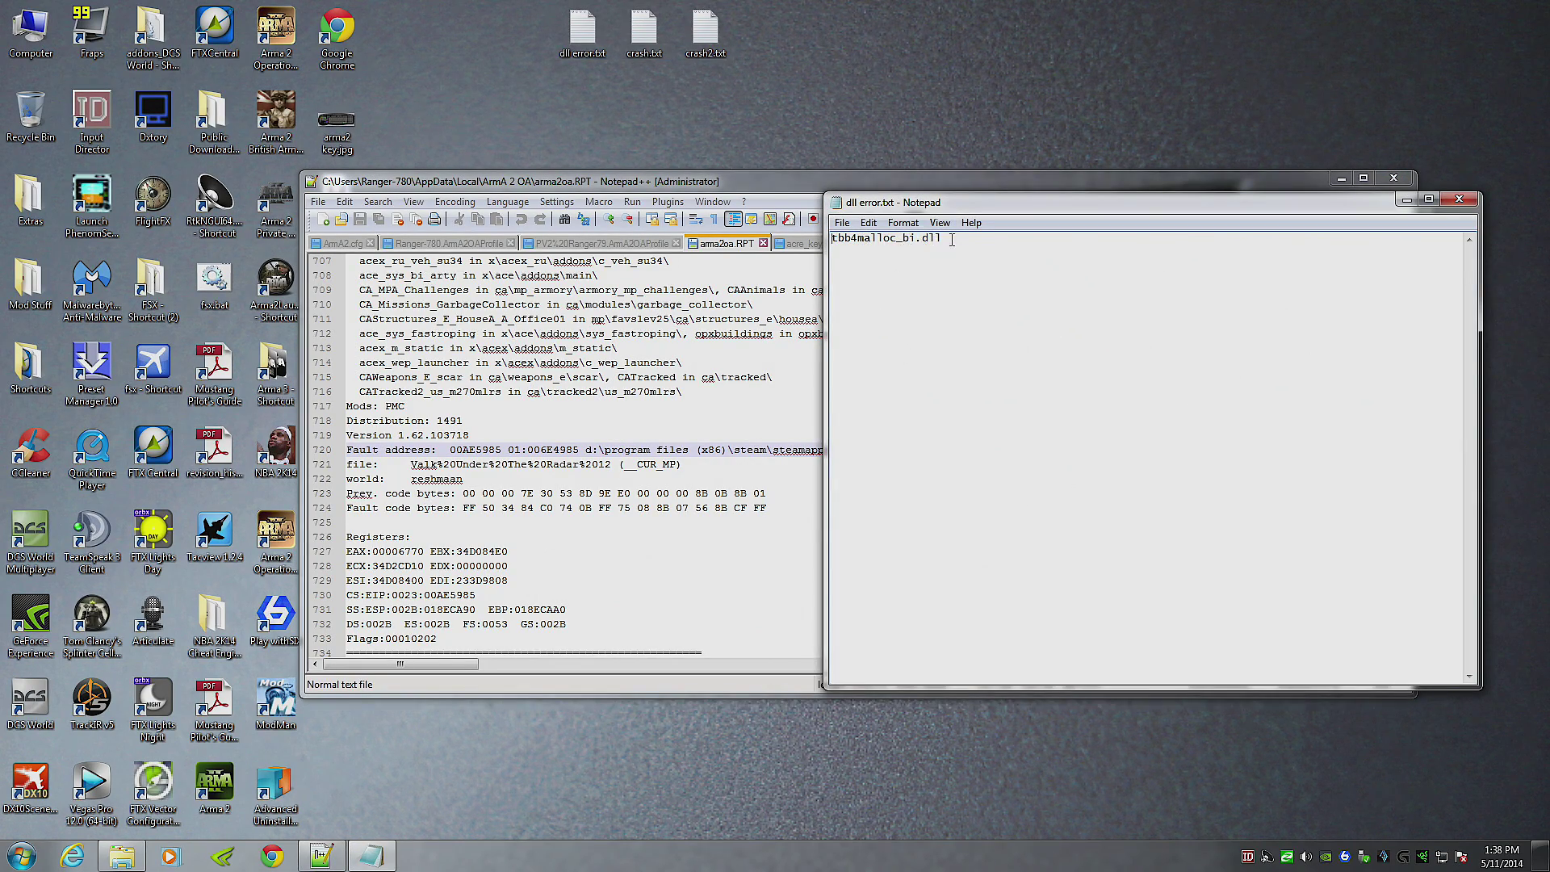
left_click(518, 481)
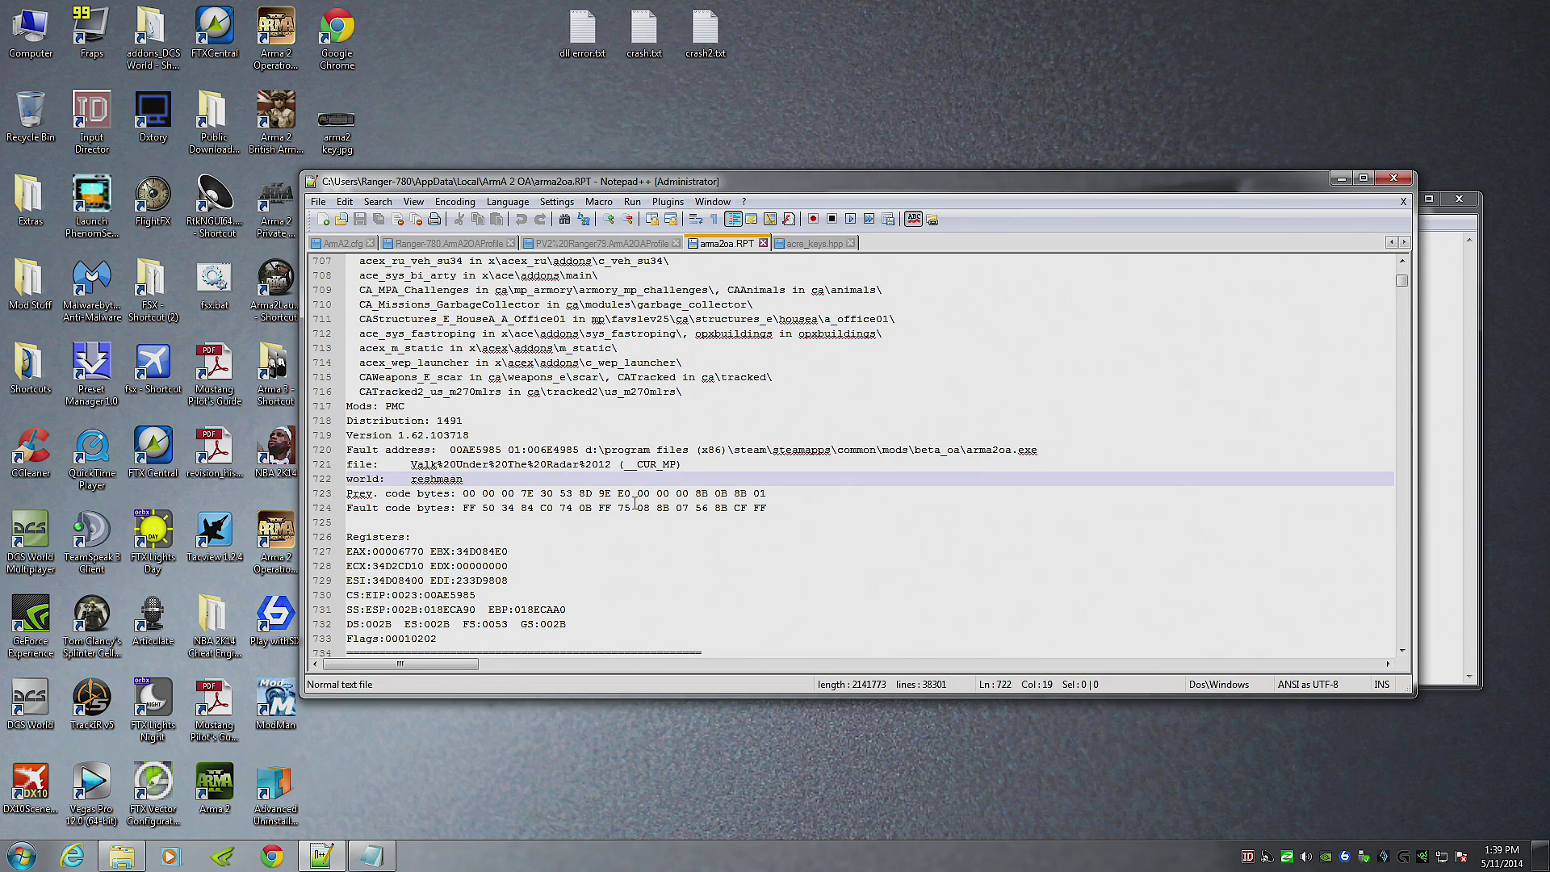
left_click(1393, 178)
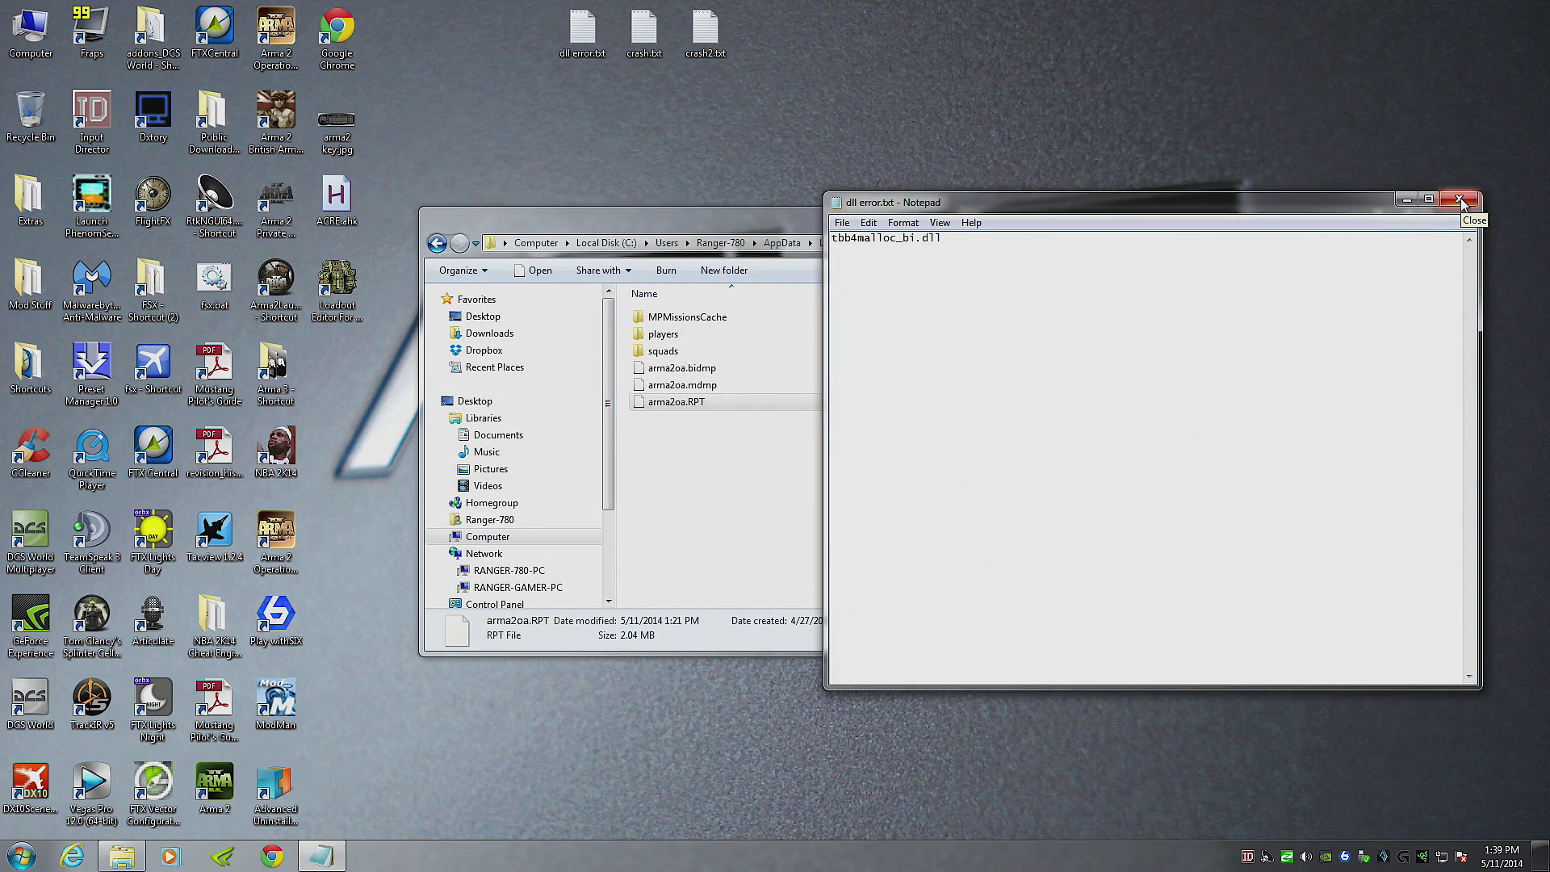
left_click_drag(1332, 211, 1177, 480)
left_click(1303, 467)
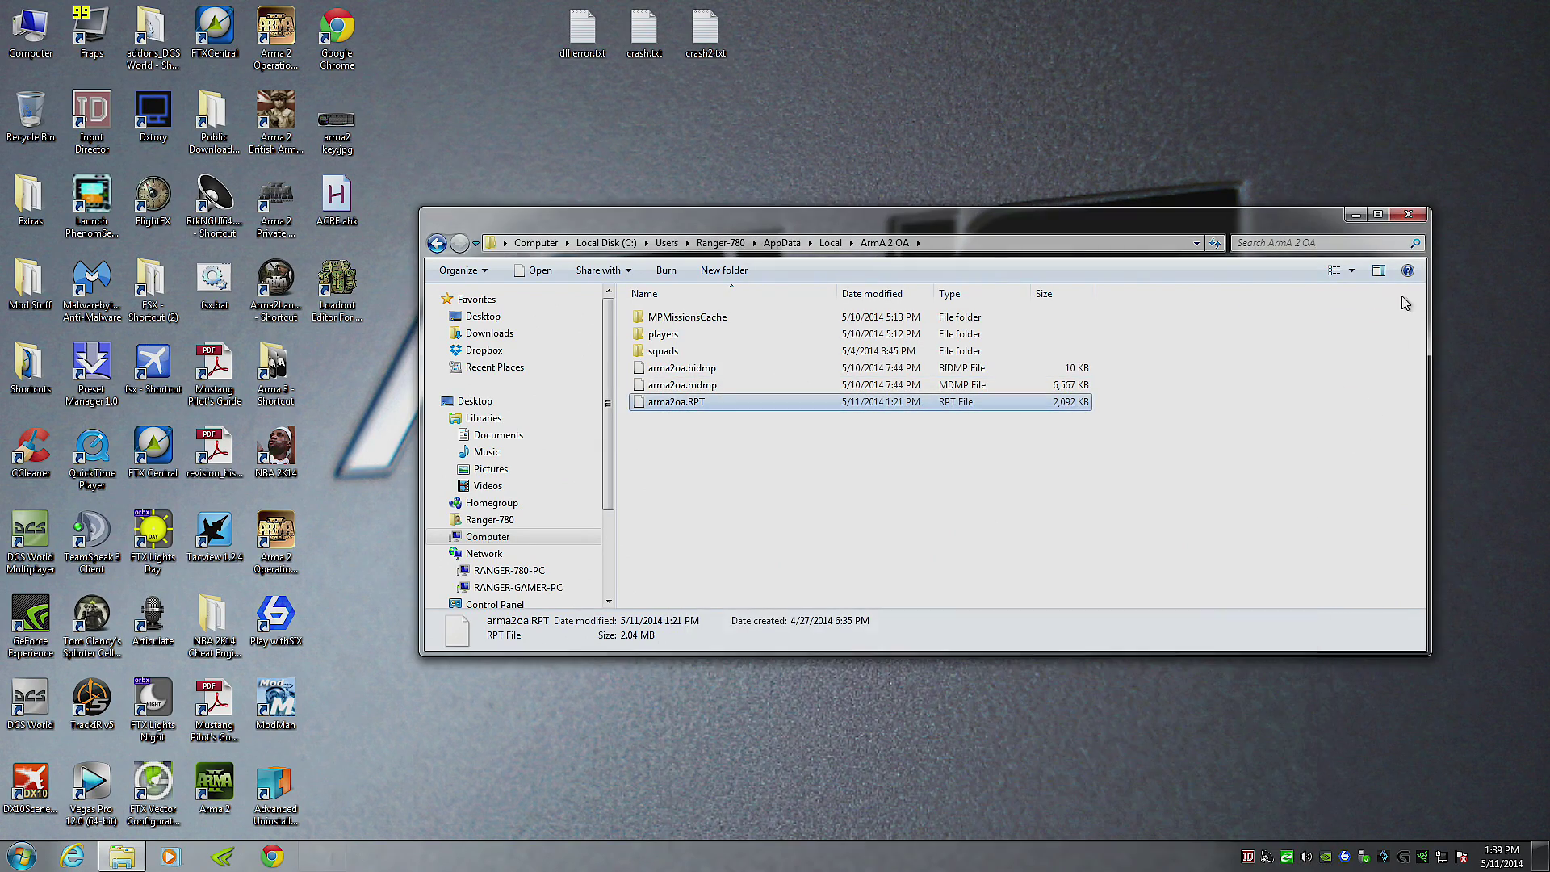
Browse to D:\Program Files (x86)\Steam\SteamApps\common\Arma 2 Operation Arrowhead in a fresh Explorer window
left_click(1407, 214)
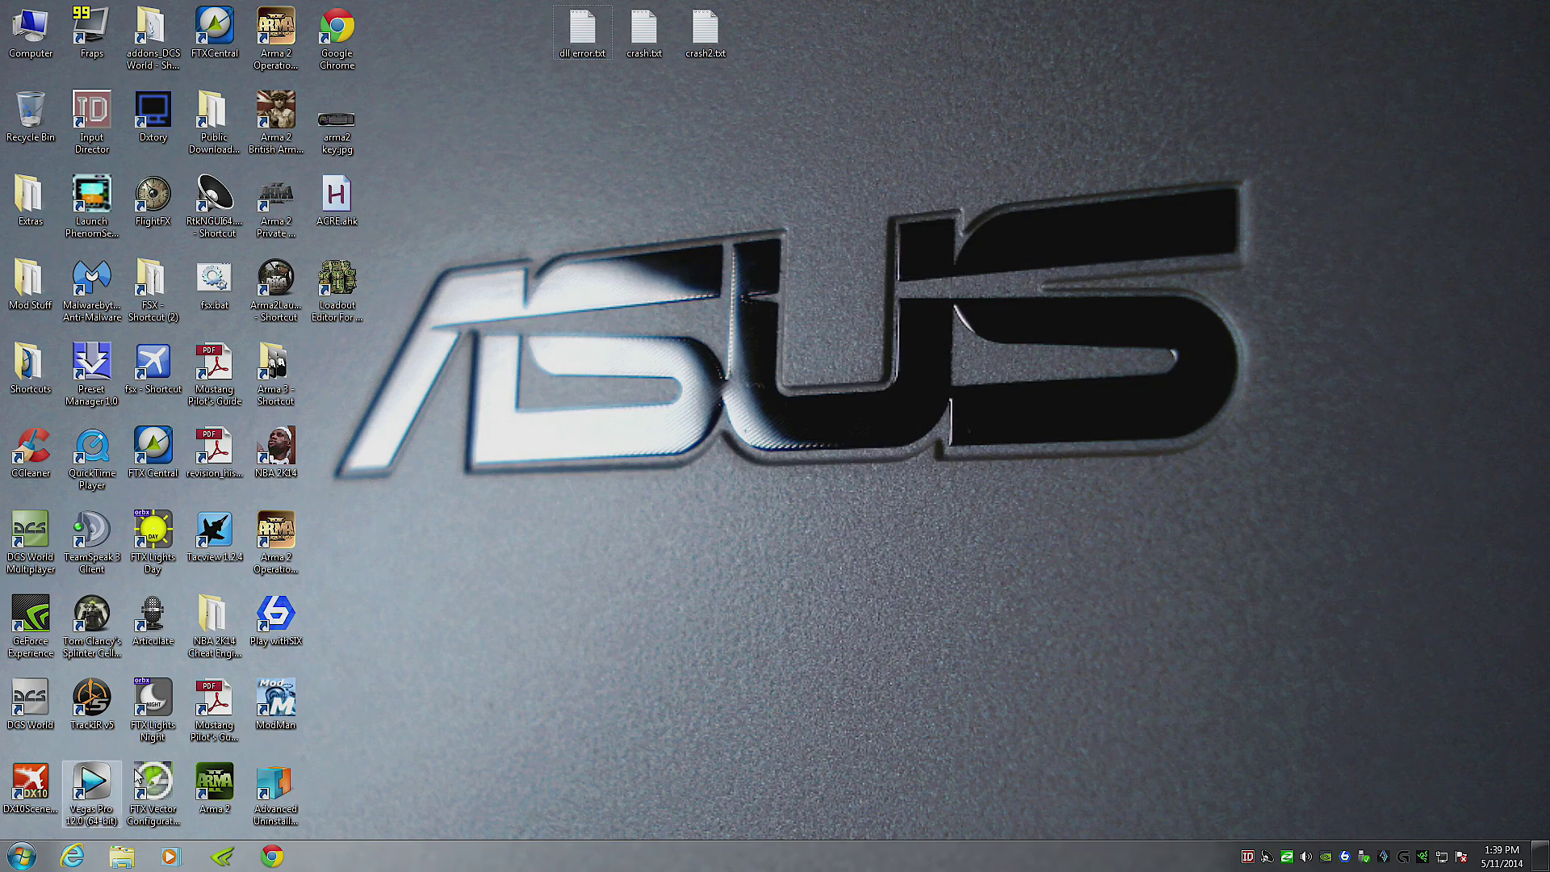
left_click(22, 859)
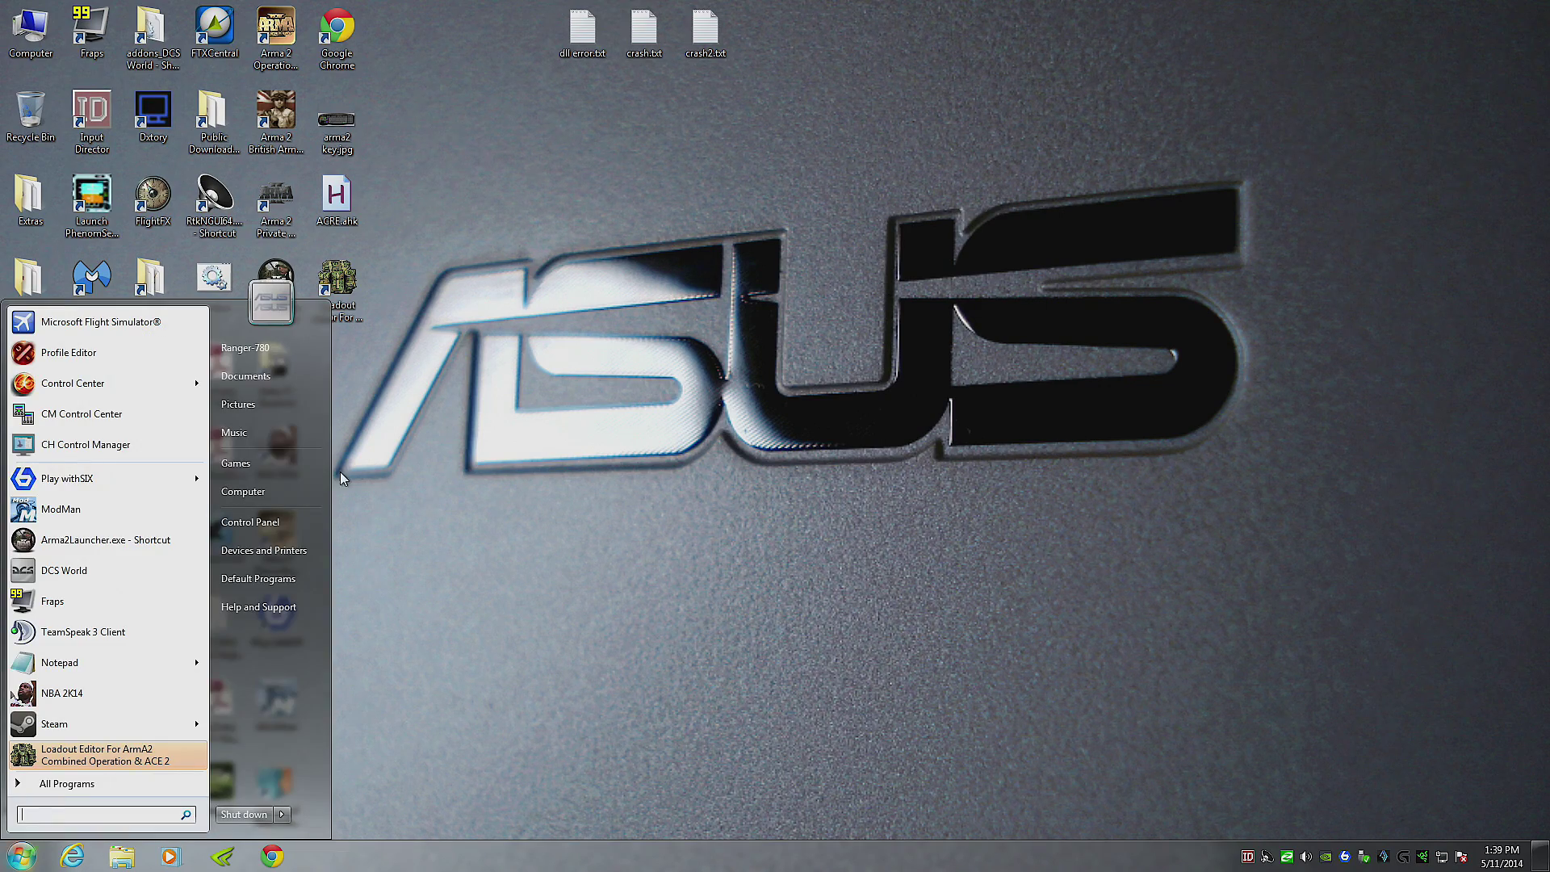
left_click(250, 492)
double_click(896, 323)
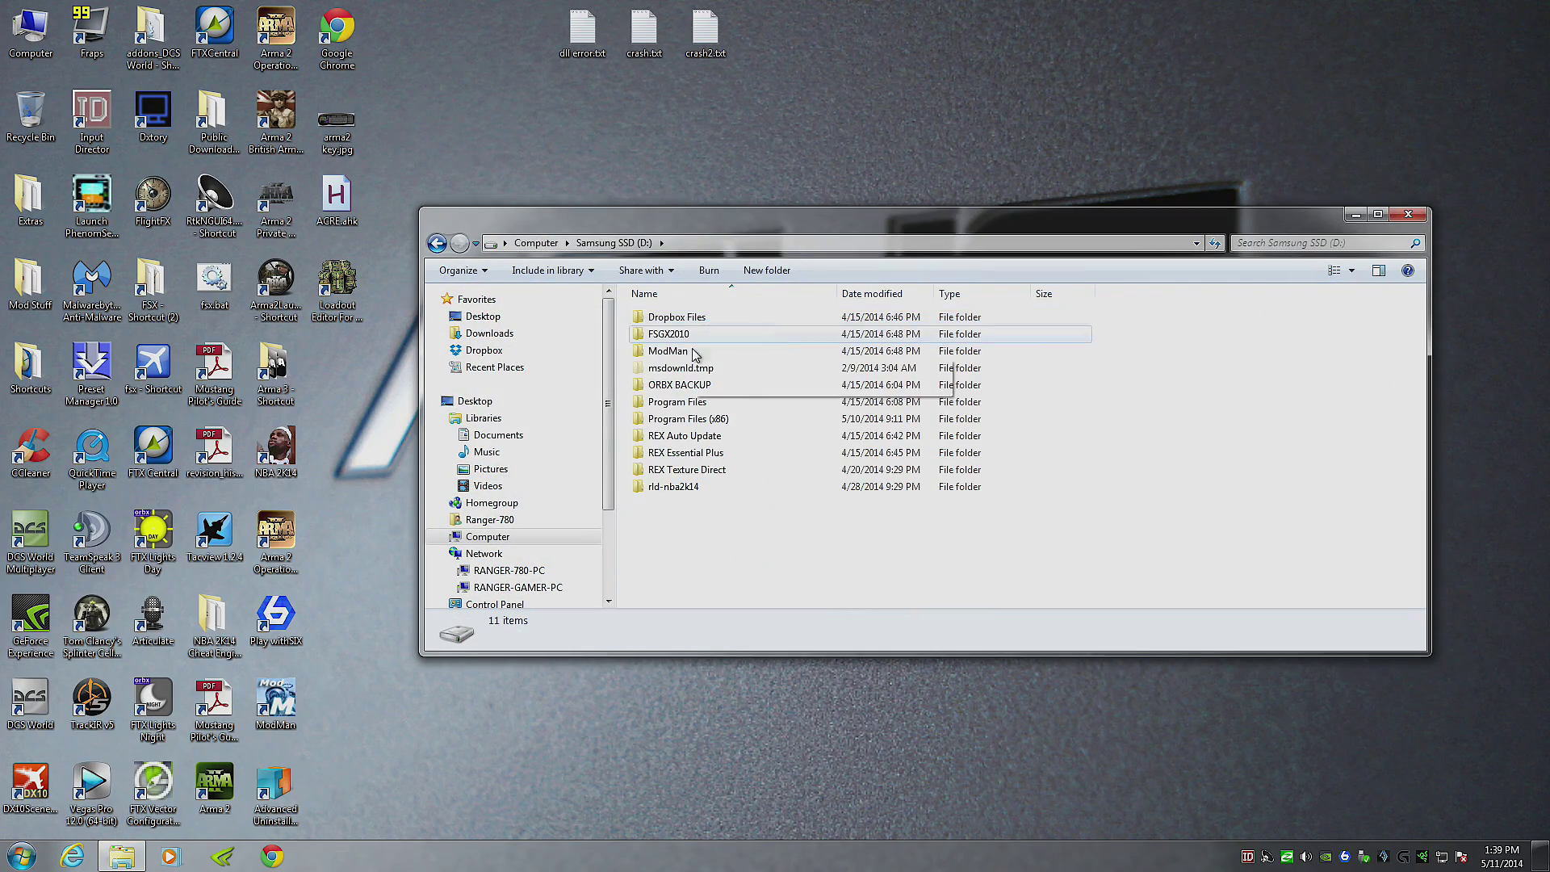
double_click(696, 419)
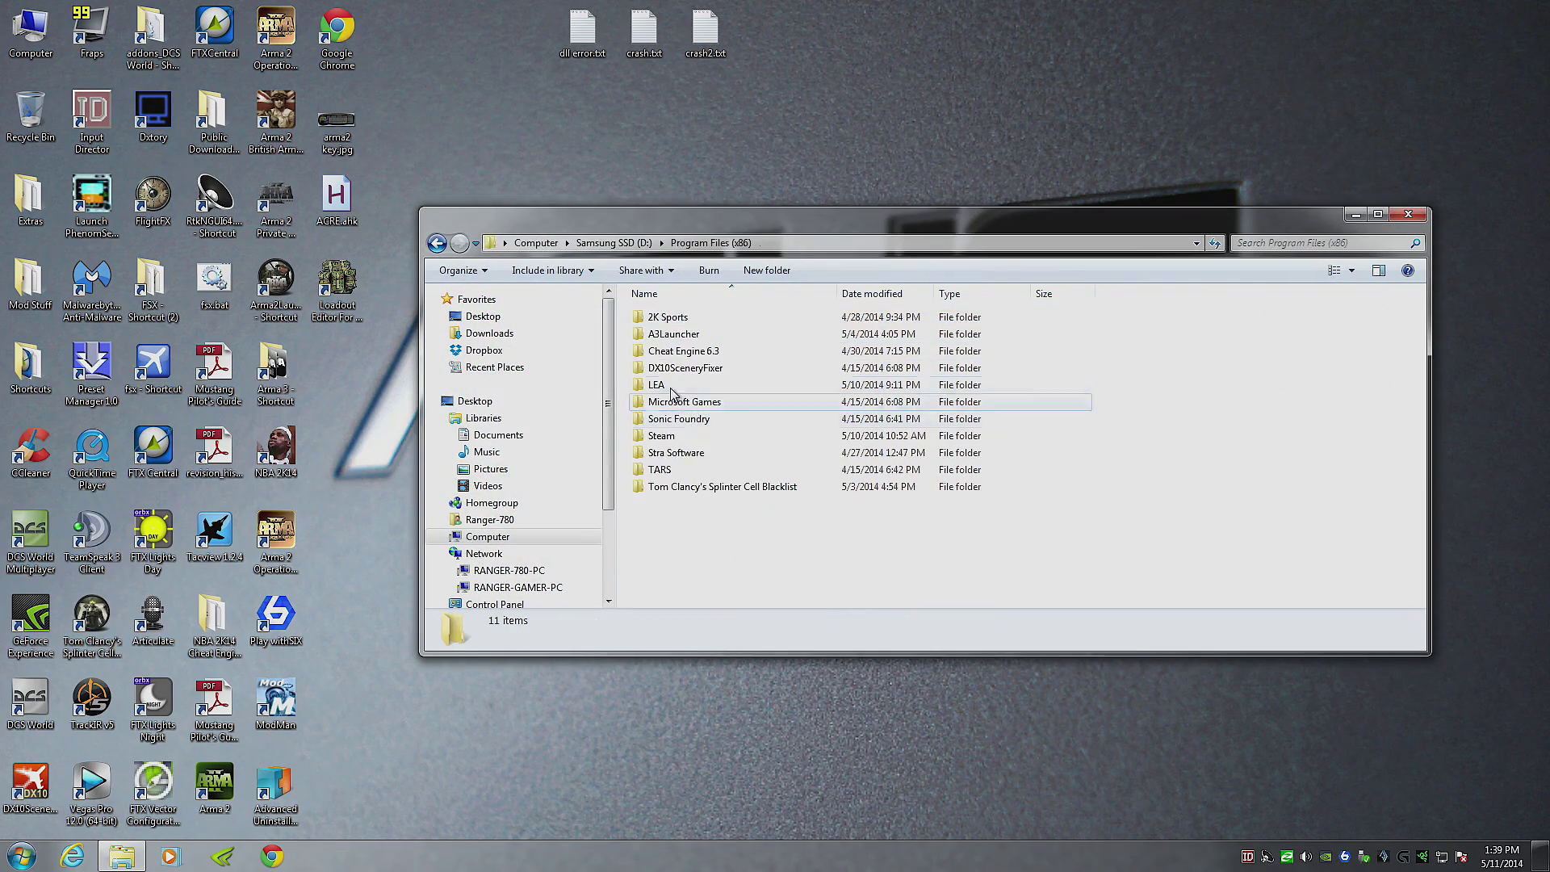
double_click(663, 435)
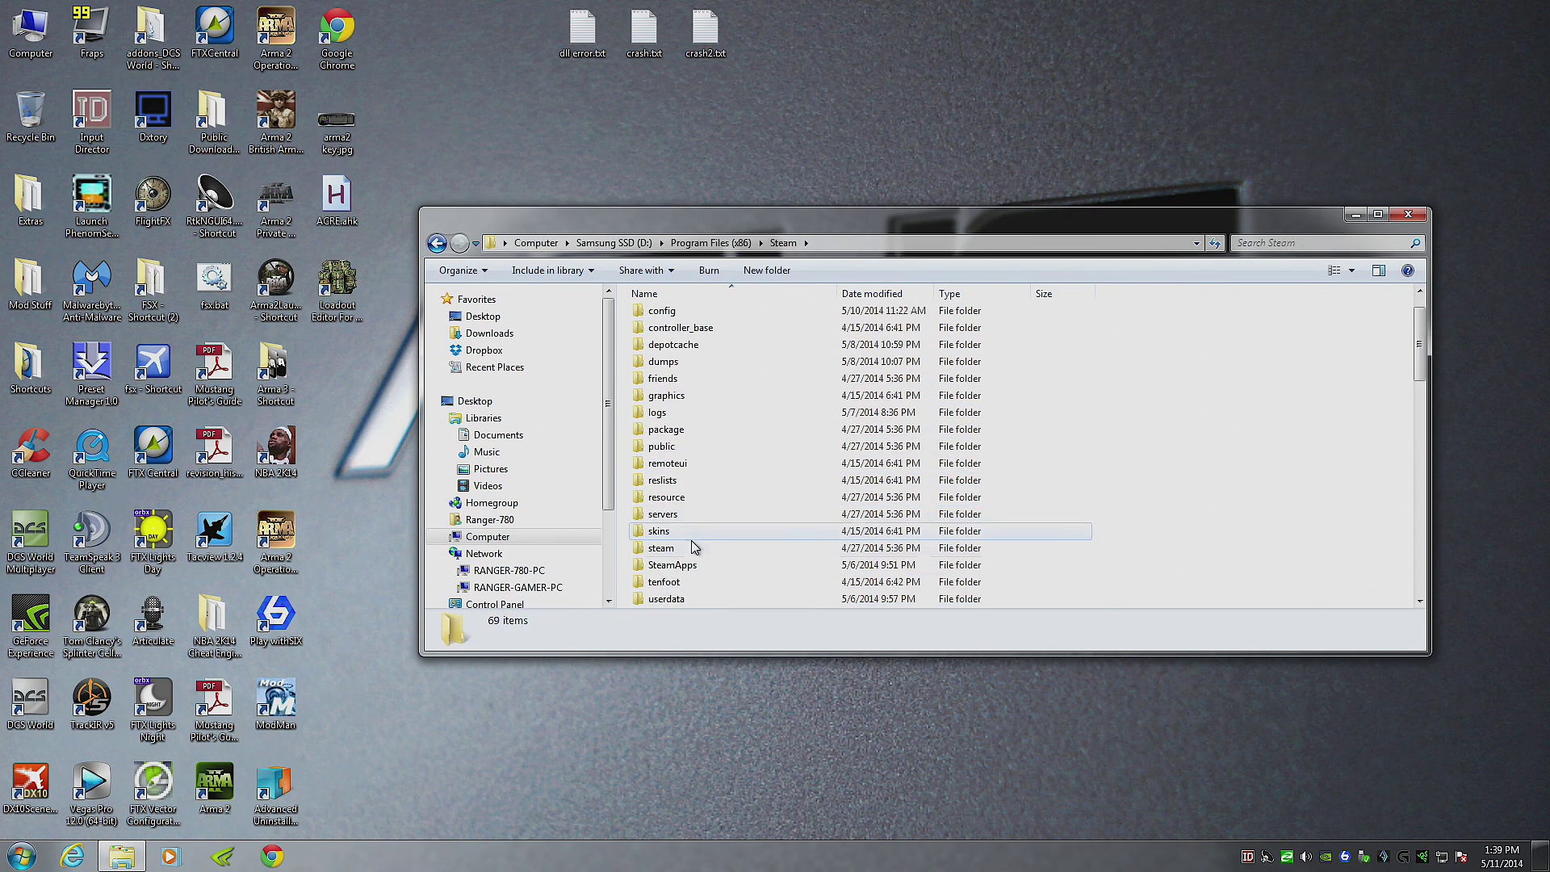
double_click(678, 565)
double_click(689, 318)
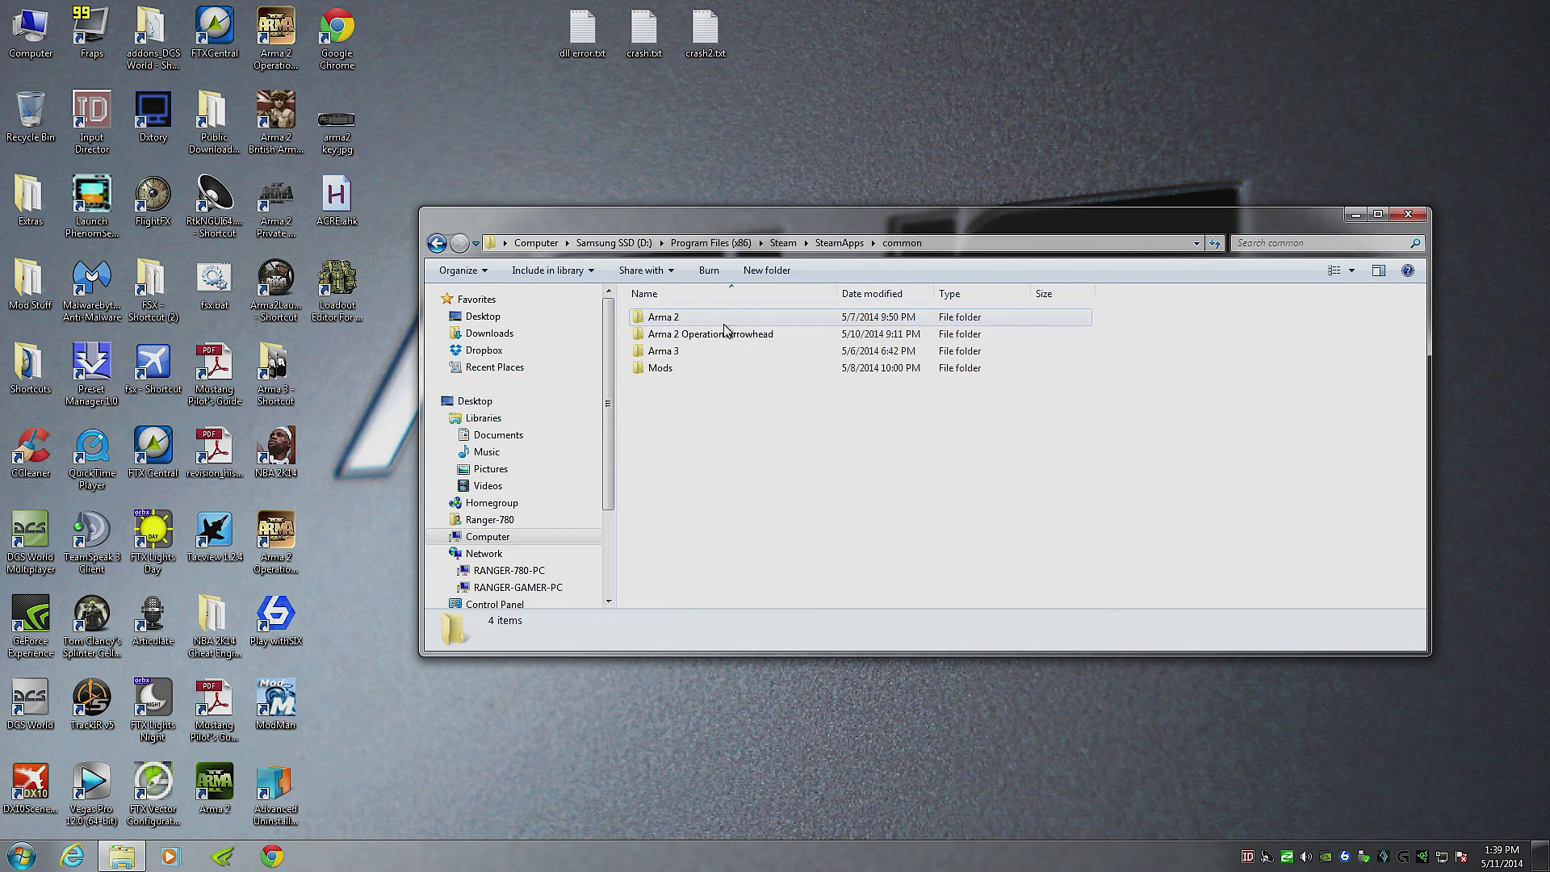
double_click(694, 334)
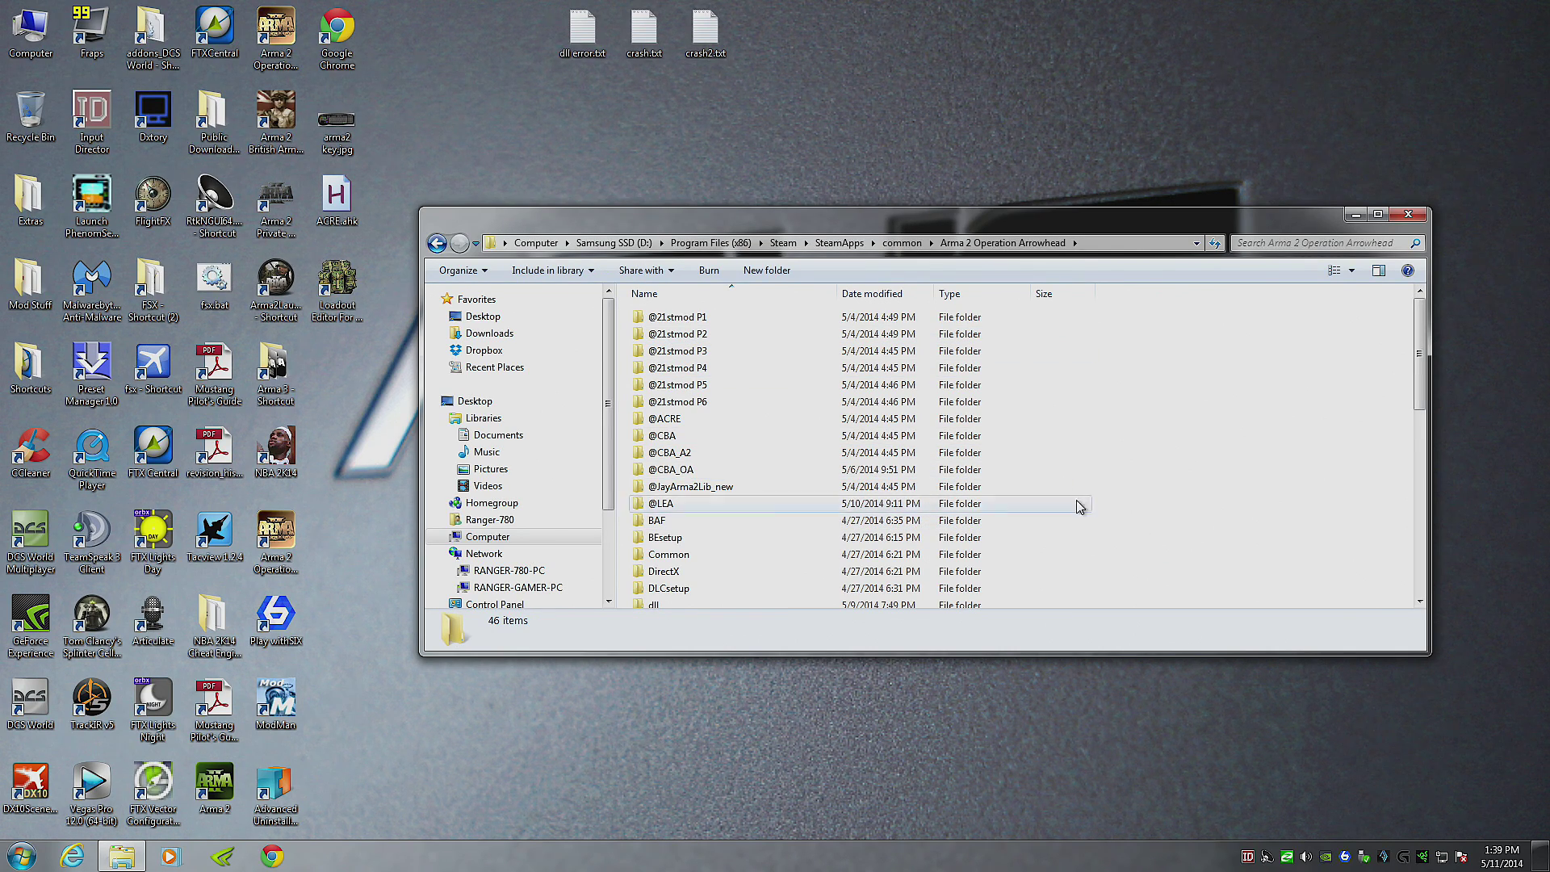
Open the dll folder and its backup subfolder of allocator DLLs
scroll(1049, 496, "down", 2)
left_click(654, 519)
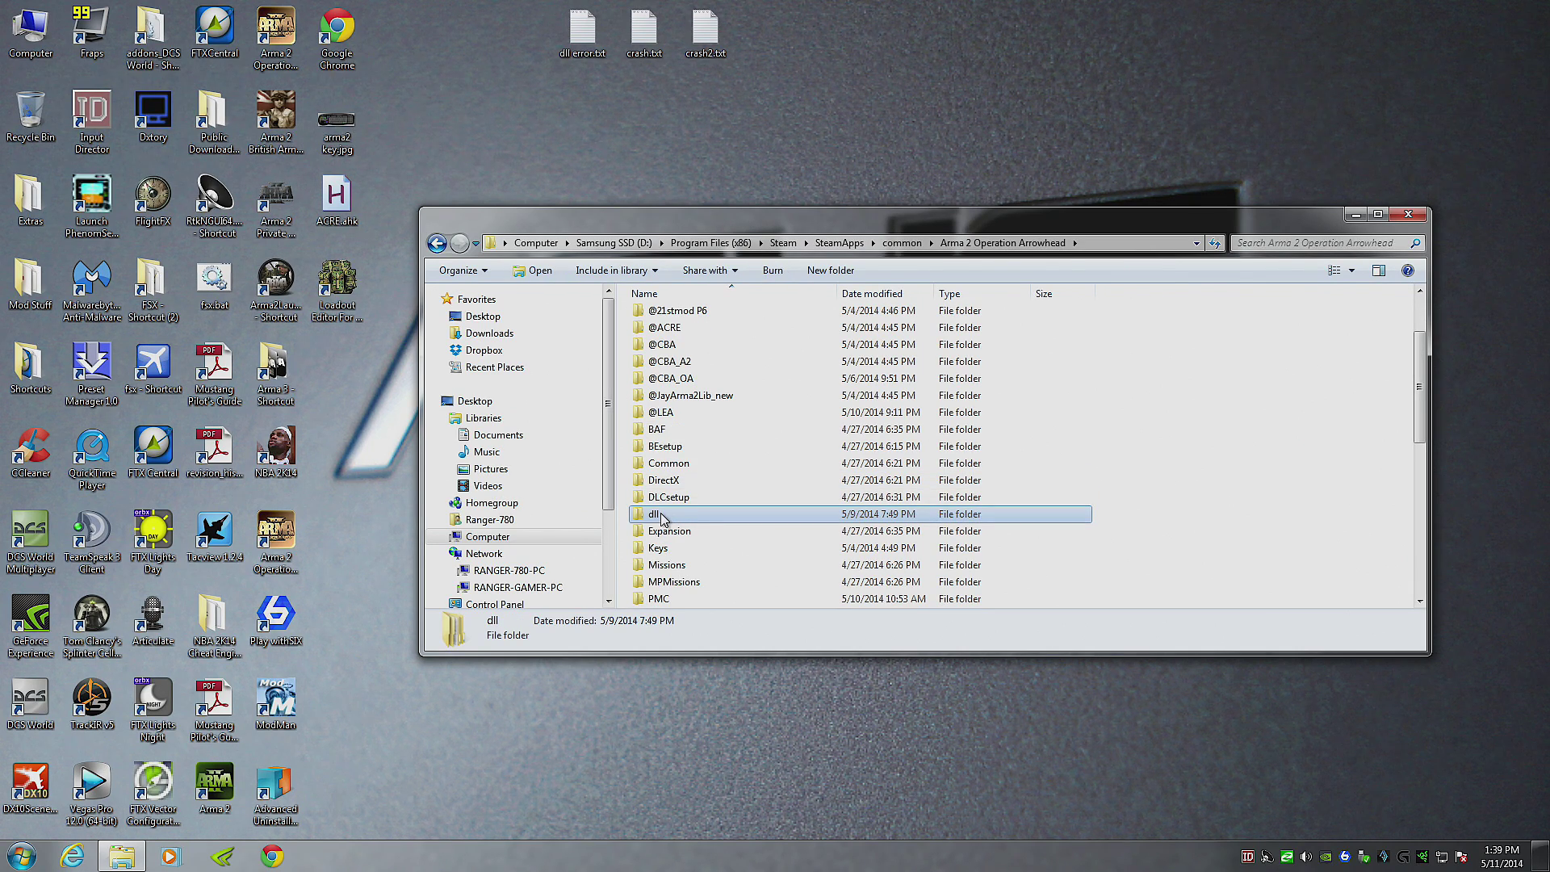
double_click(660, 517)
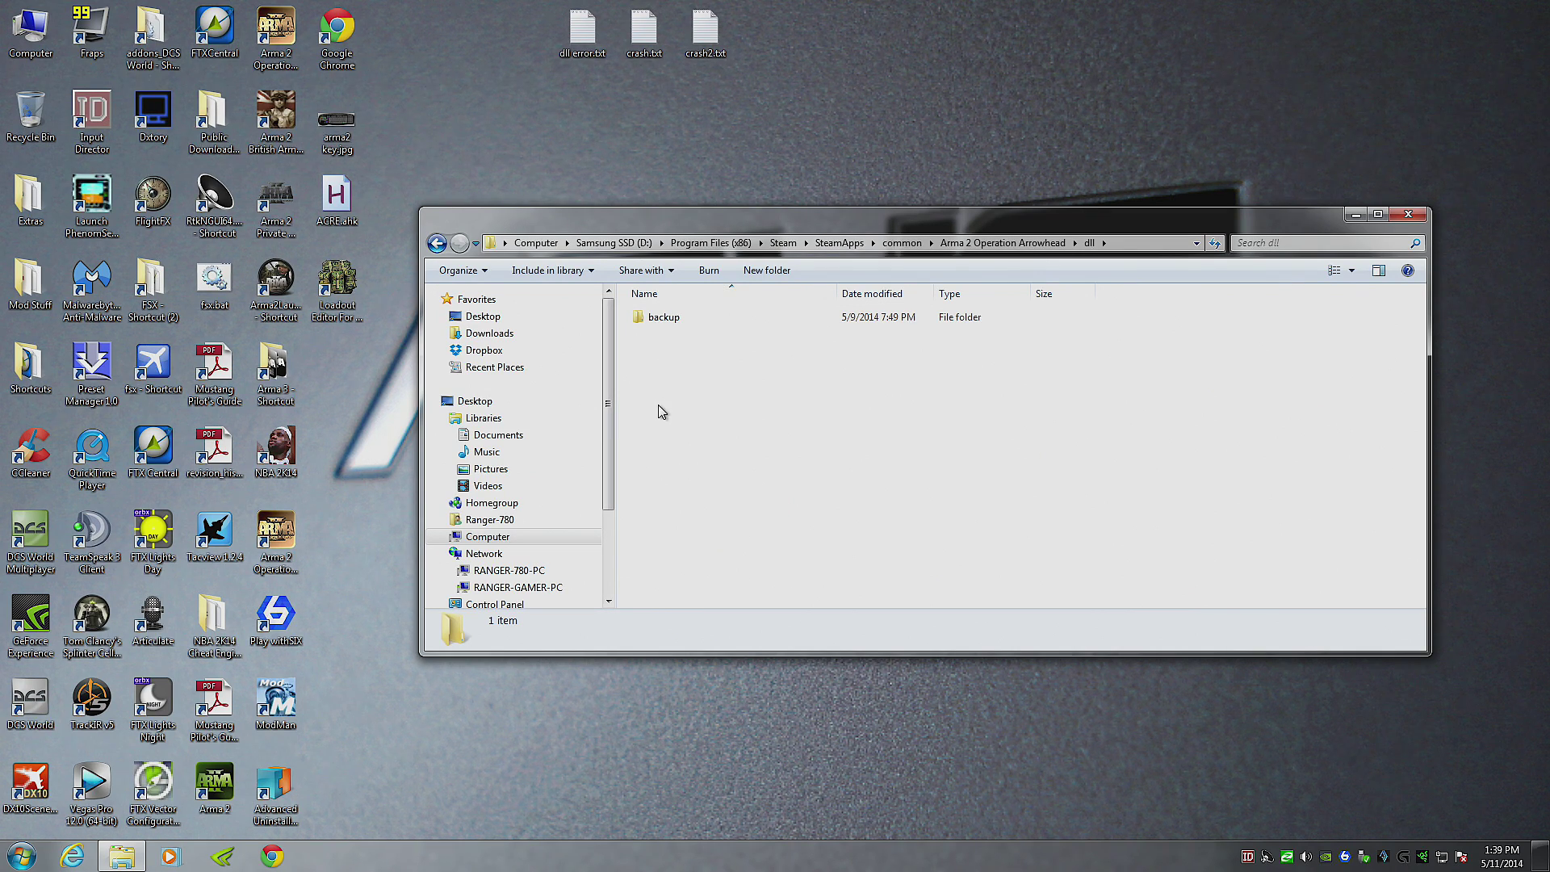
double_click(657, 319)
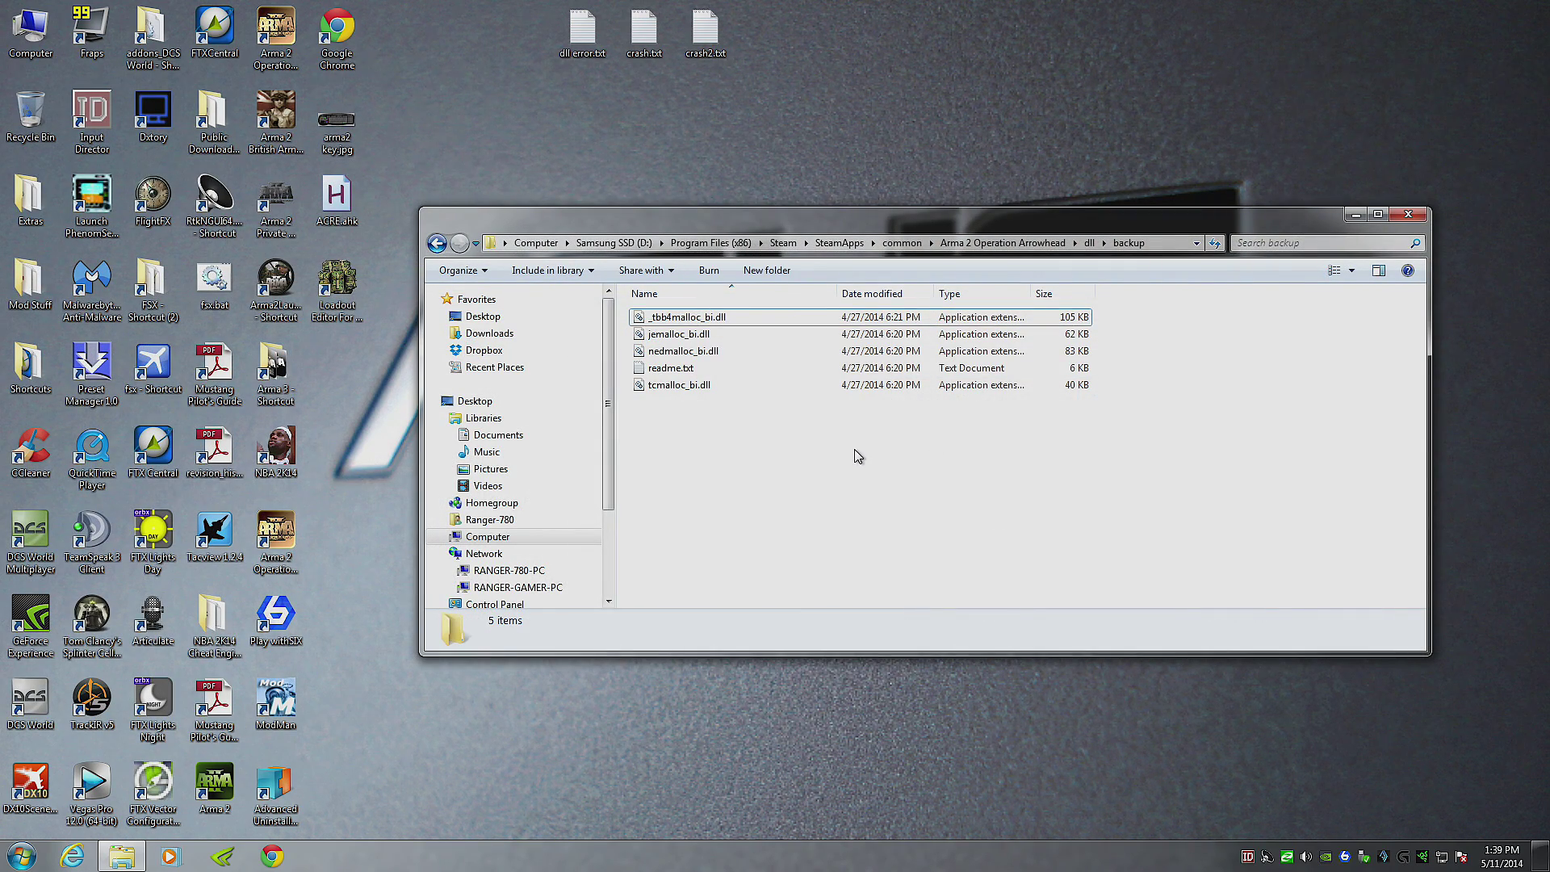
Recheck the dll\backup folder, then return to the Arma 2 Operation Arrowhead folder
left_click(437, 242)
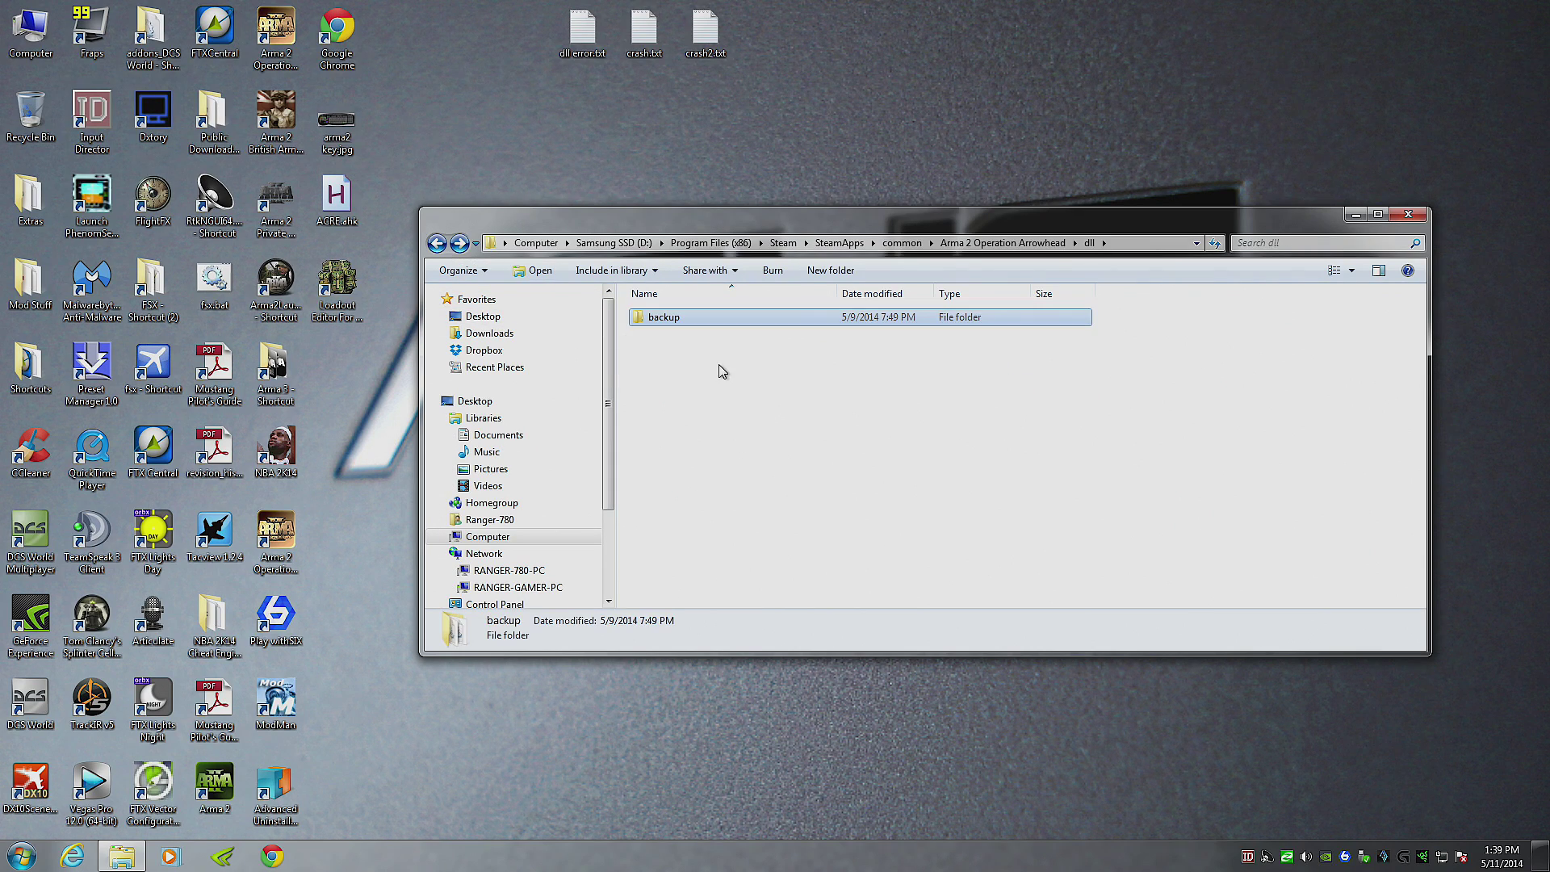
right_click(722, 371)
mouse_move(888, 561)
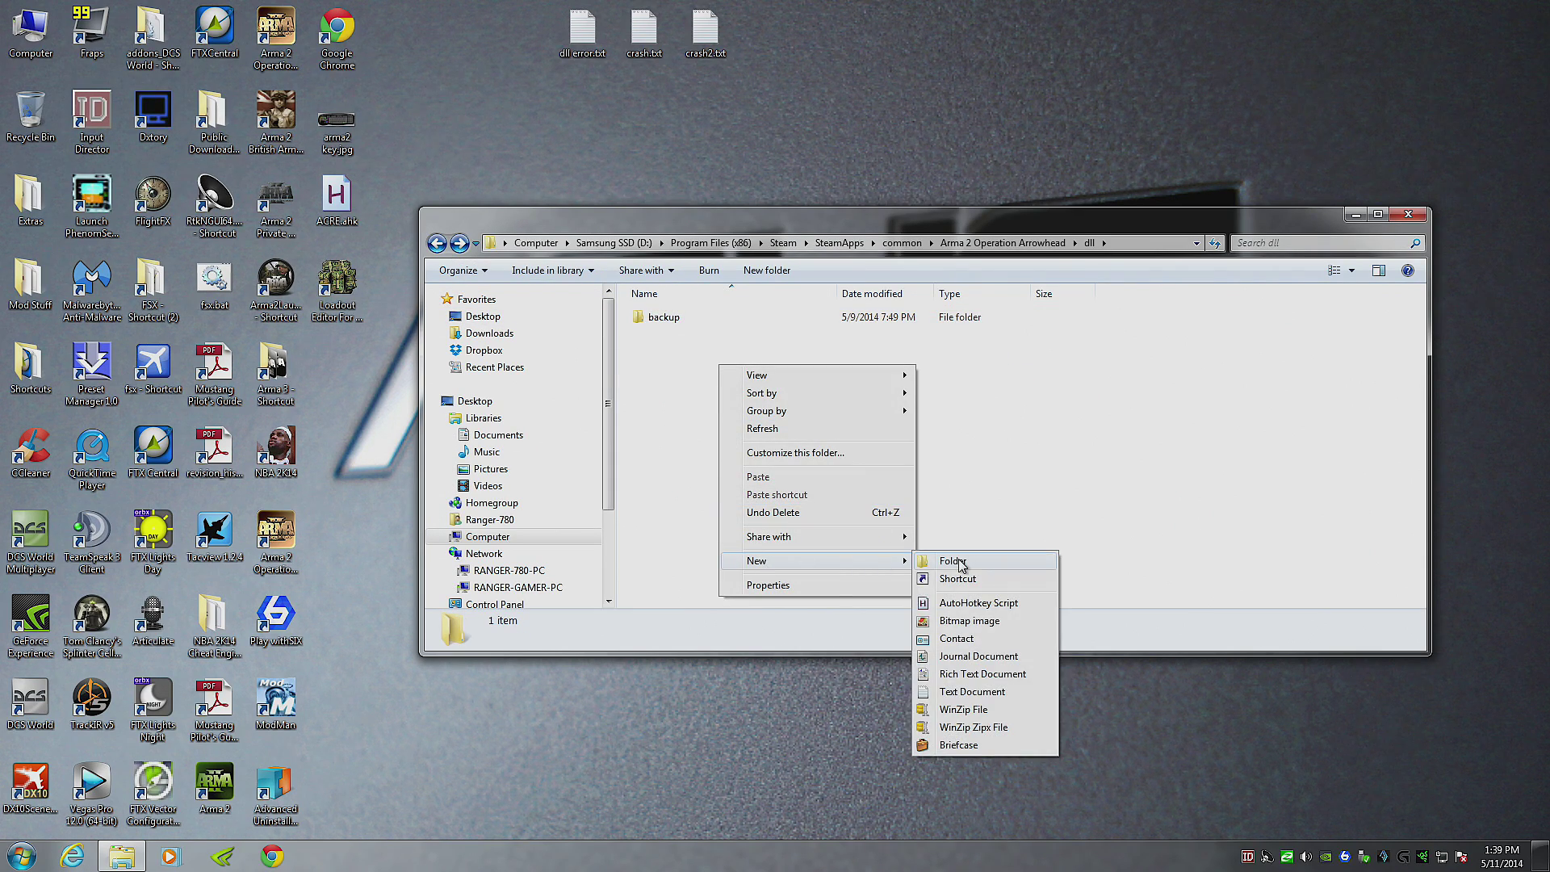
left_click(1001, 468)
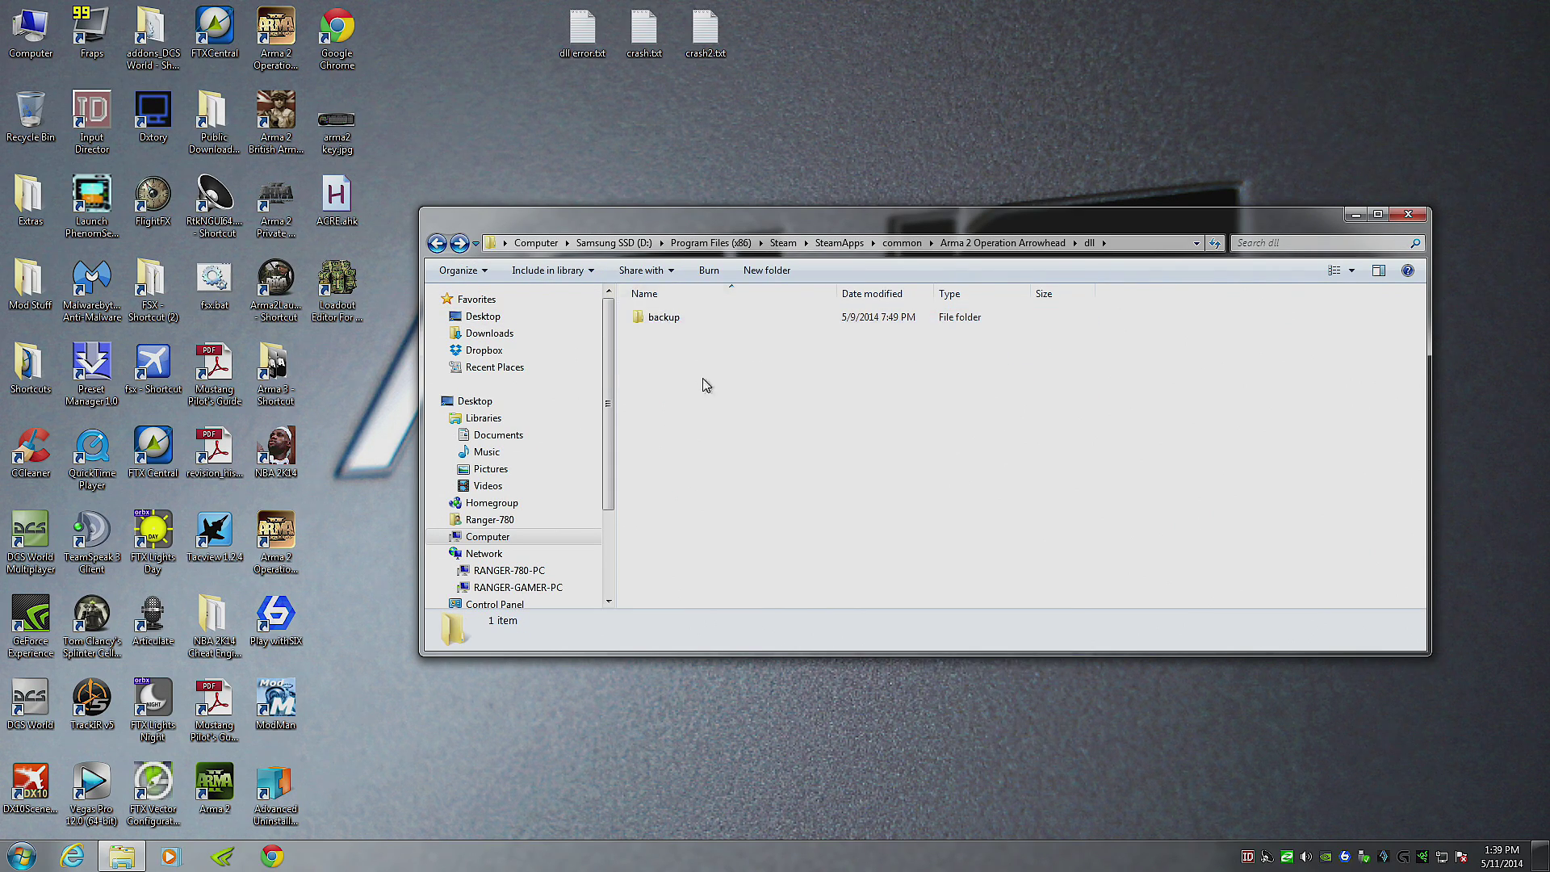
double_click(655, 317)
left_click(437, 243)
left_click(437, 243)
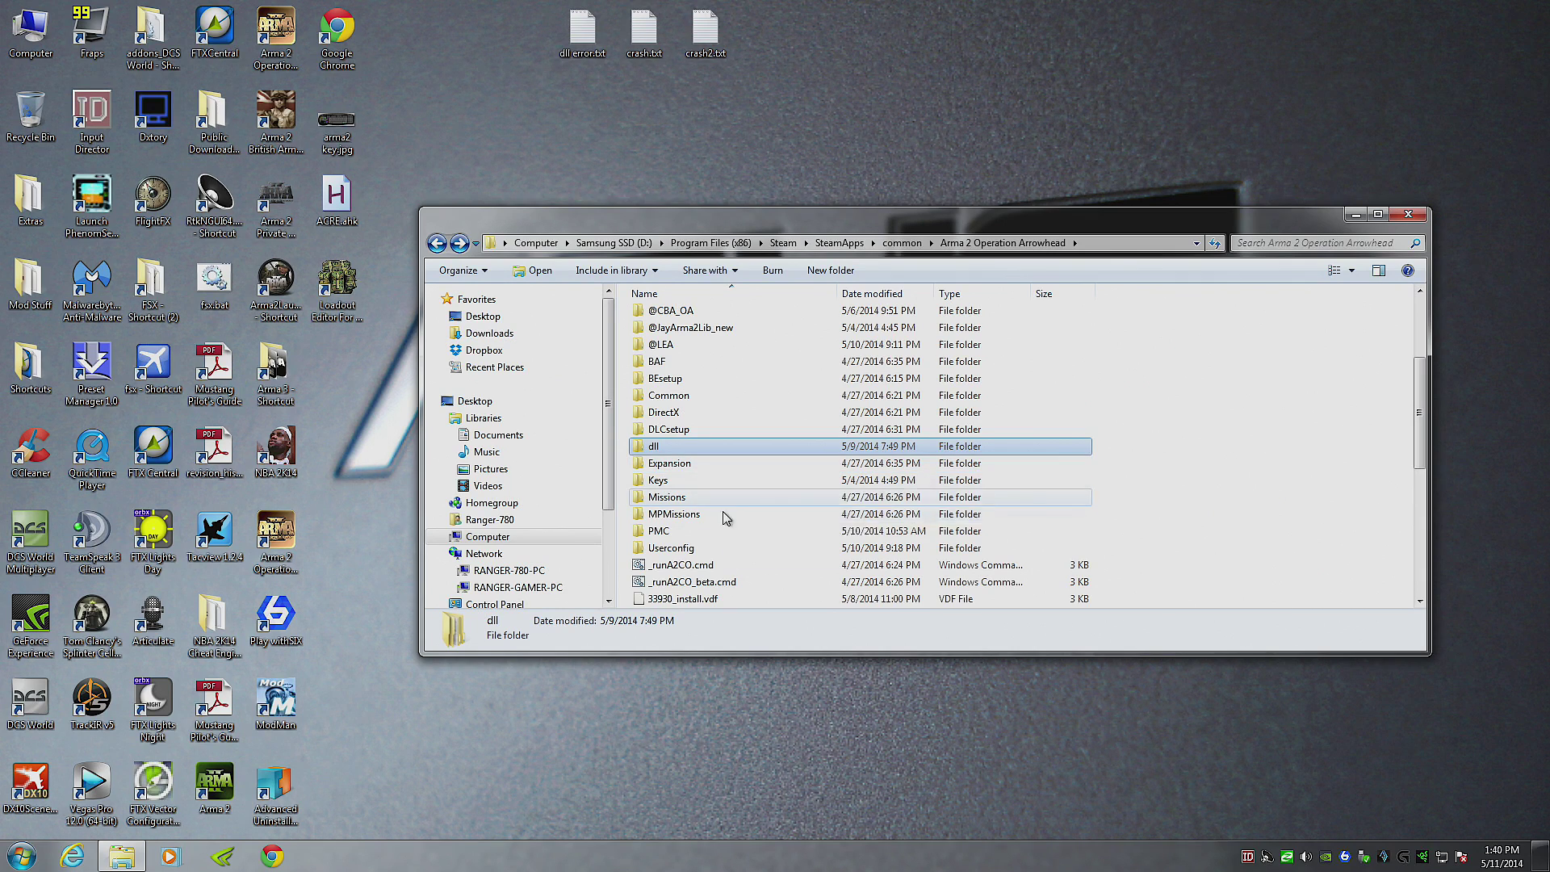
Inspect the JEMalloc_bi, NedMalloc_bi and TCMalloc_bi DLLs in Expansion\beta\dll\backup, then close Explorer
double_click(659, 463)
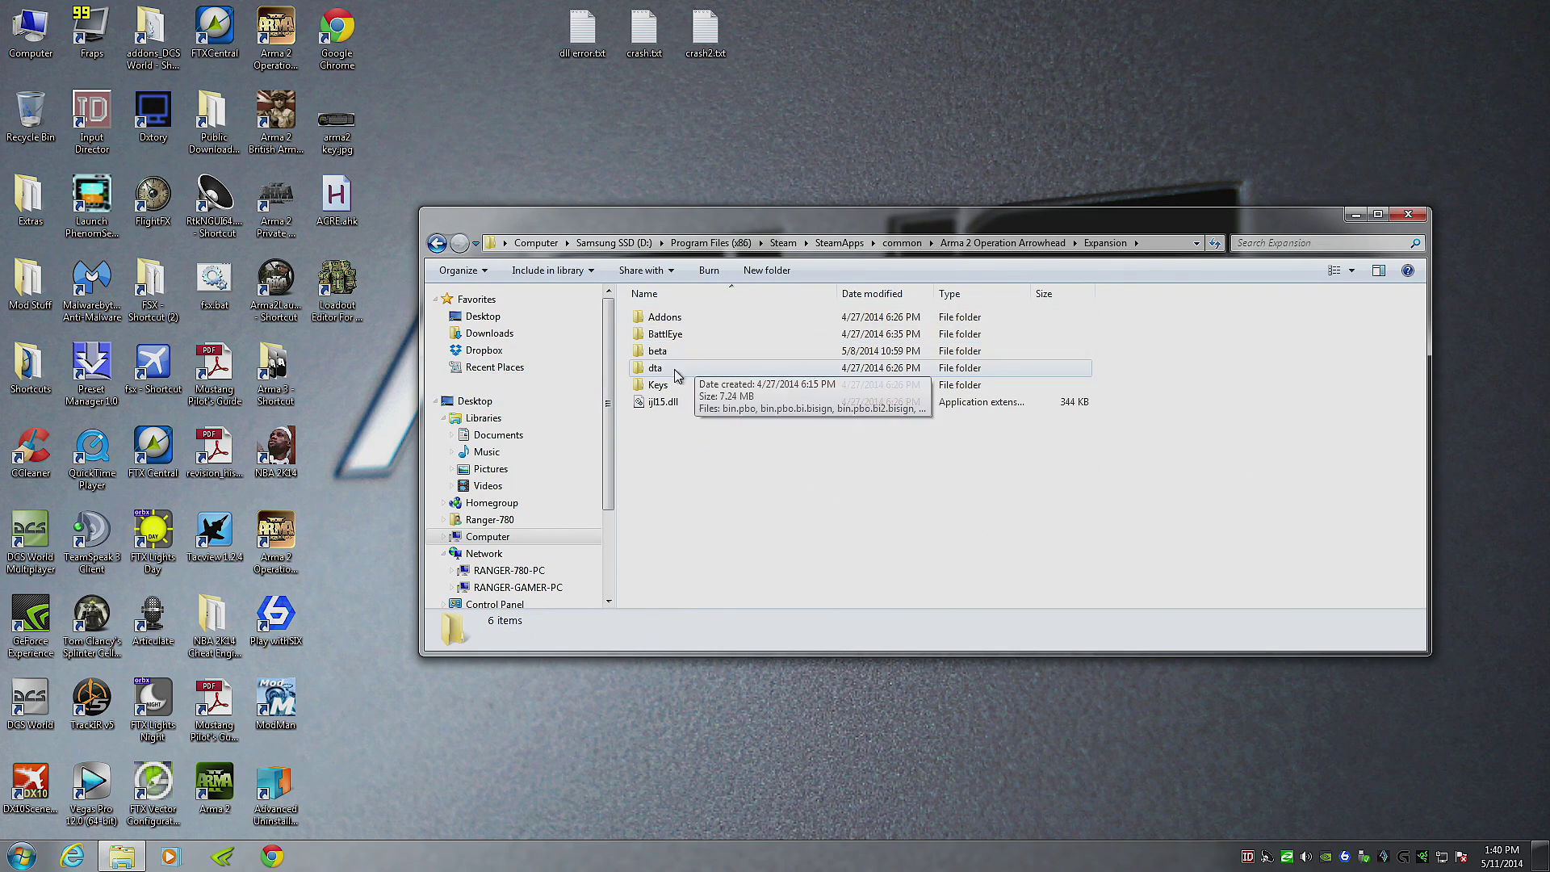
double_click(657, 351)
double_click(650, 318)
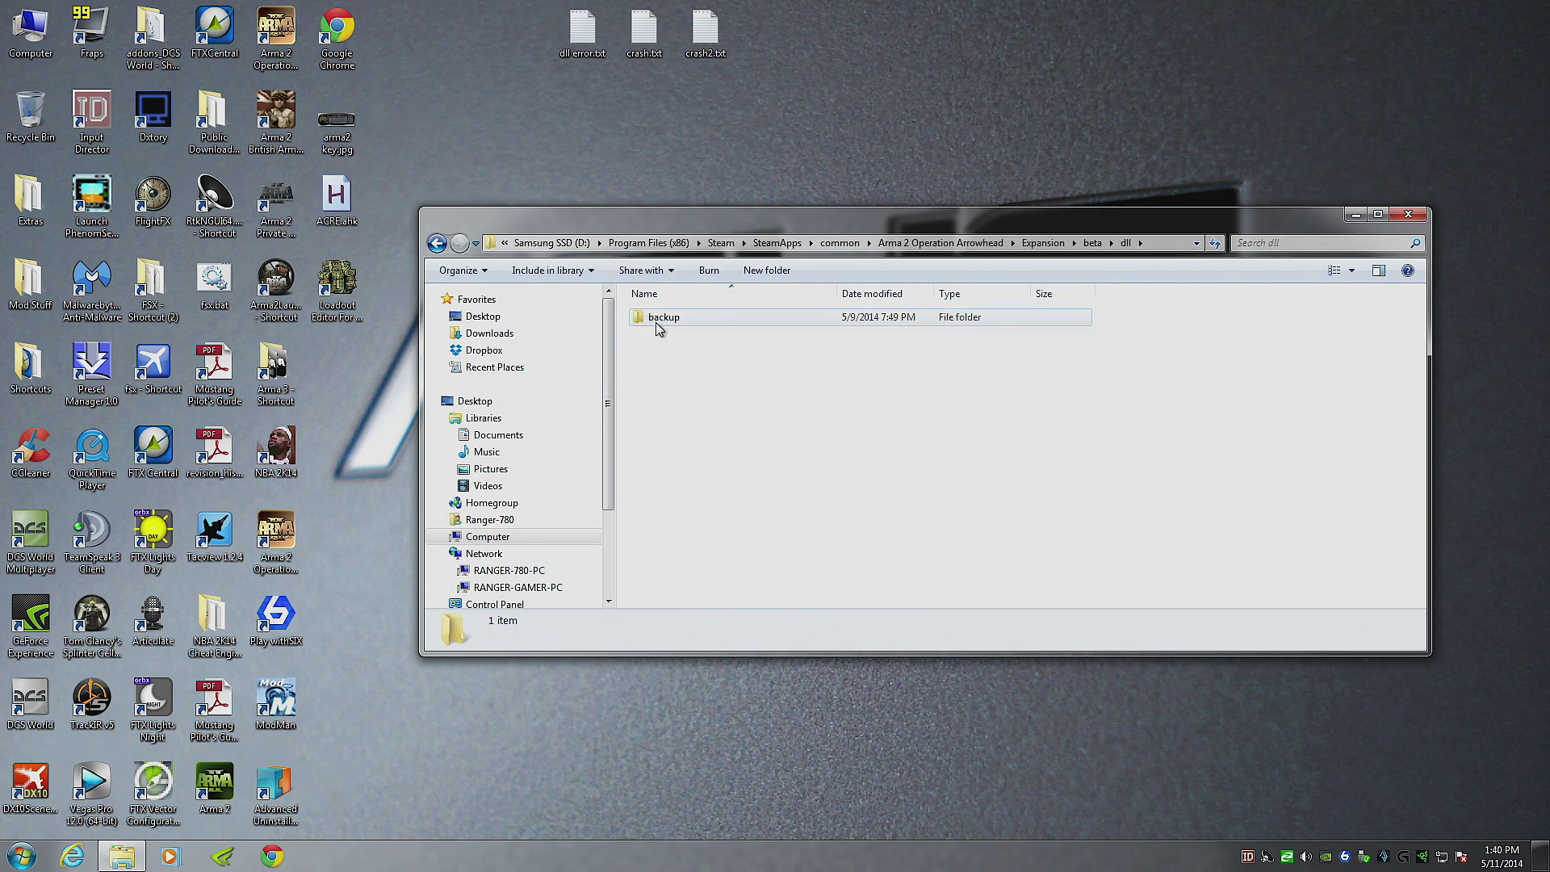
left_click_drag(674, 333, 816, 474)
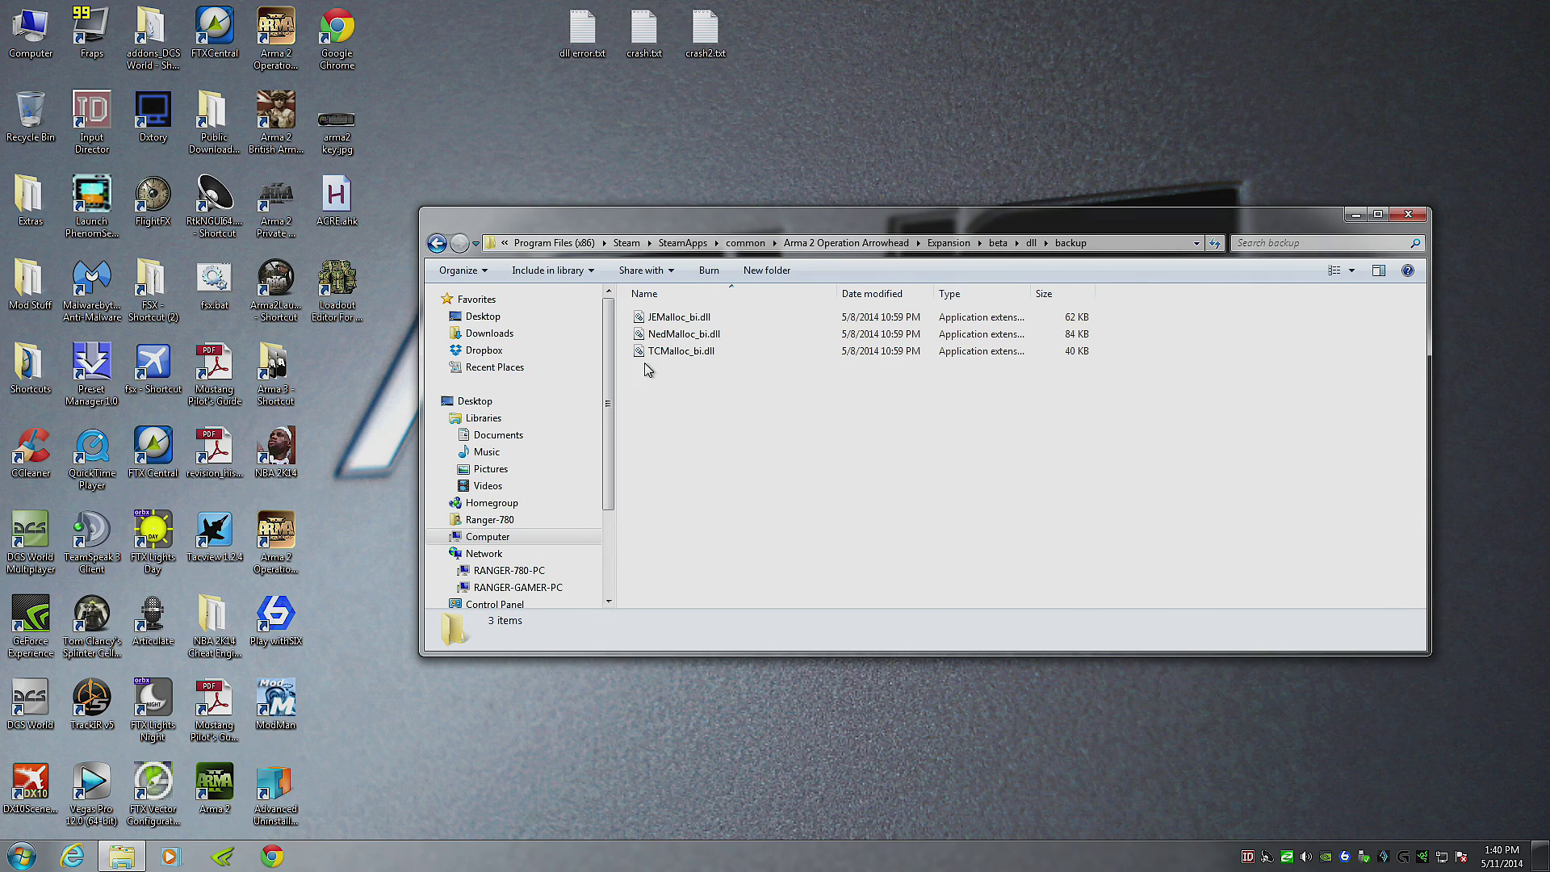
left_click_drag(643, 363, 721, 406)
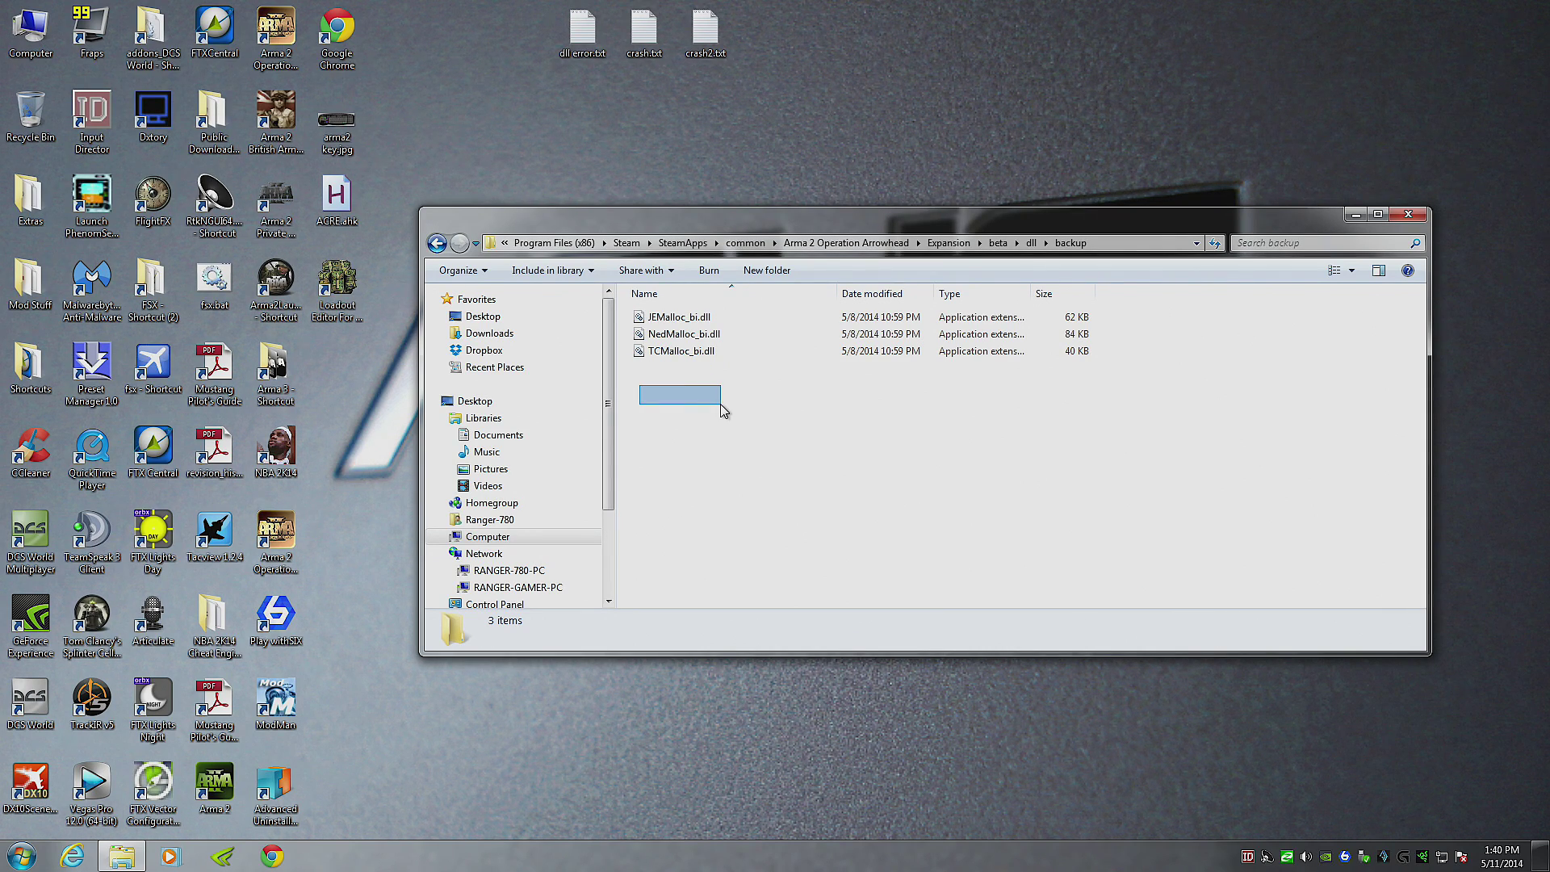
left_click(437, 243)
left_click(437, 243)
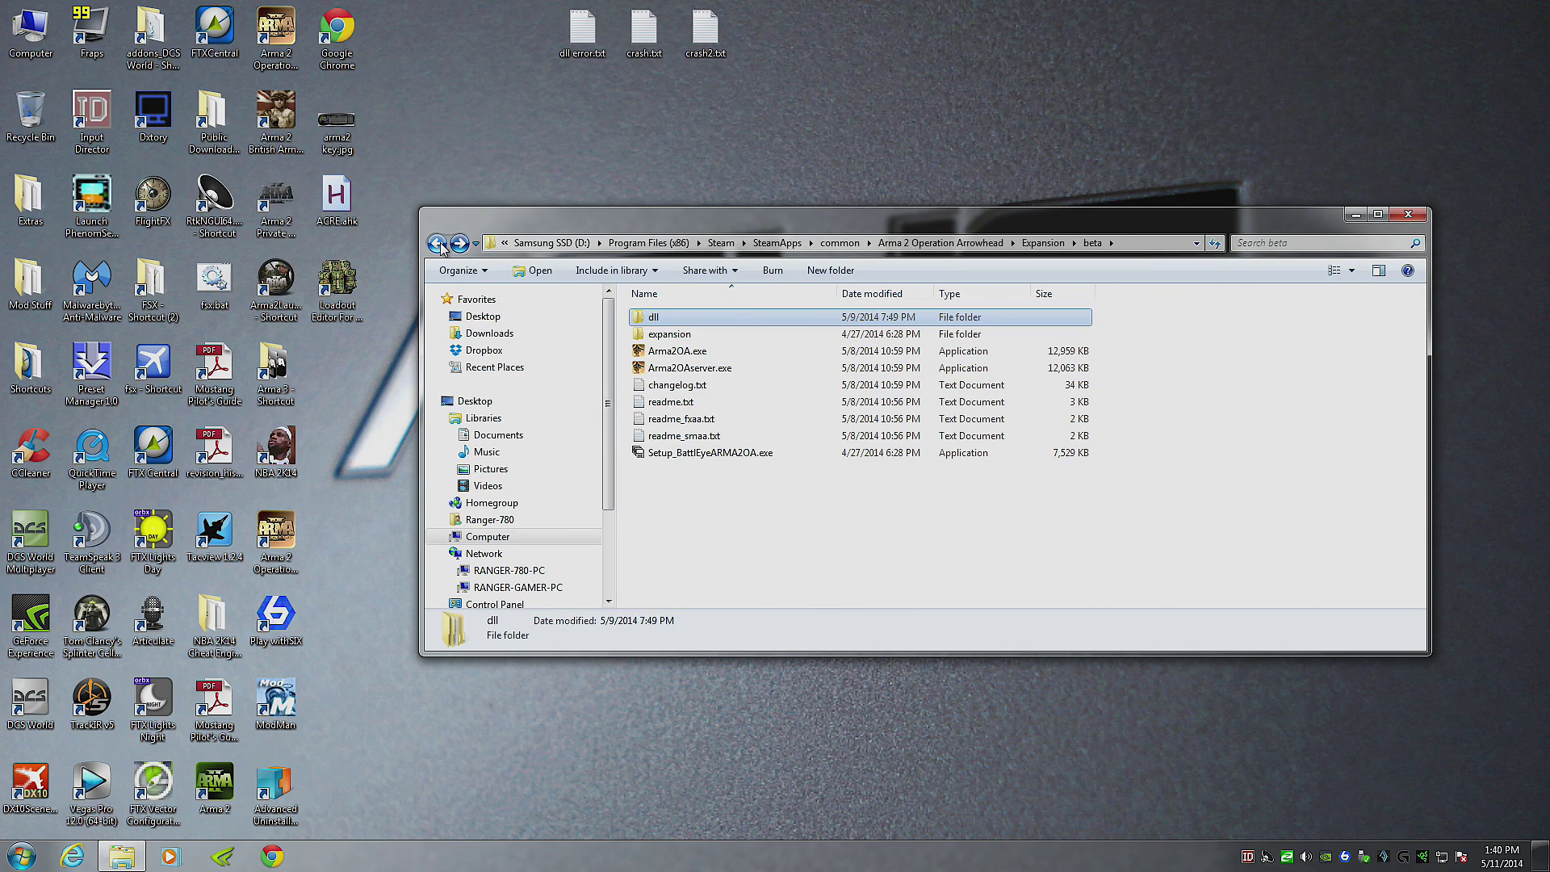
left_click(438, 243)
left_click(1407, 214)
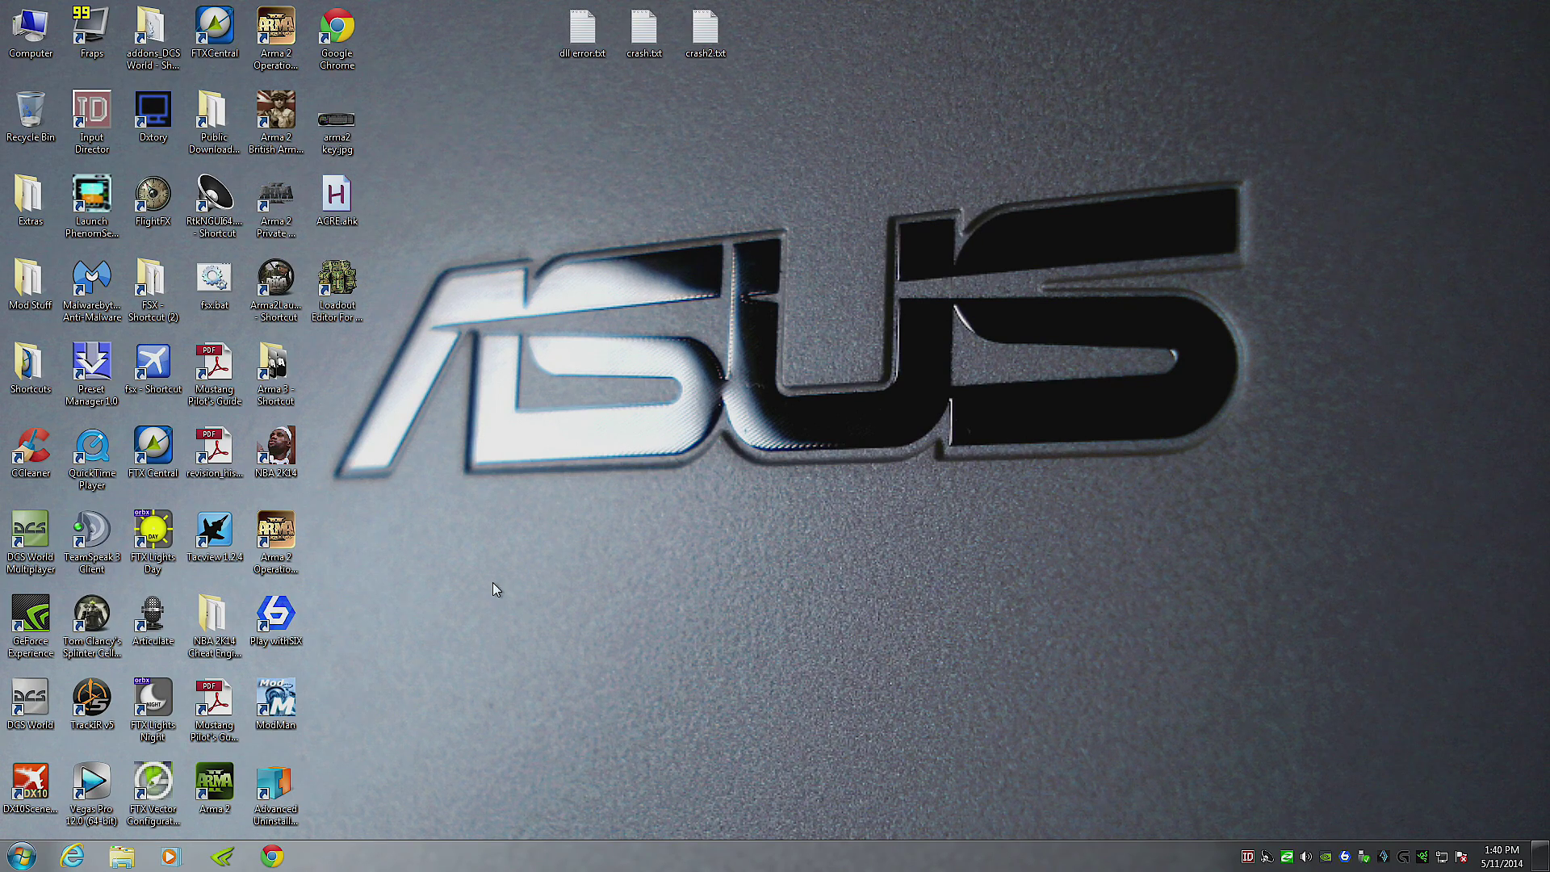
Reach Performance Options' Advanced tab through Computer's system properties, showing 2000 MB total virtual memory
left_click(22, 854)
left_click(568, 742)
left_click(22, 855)
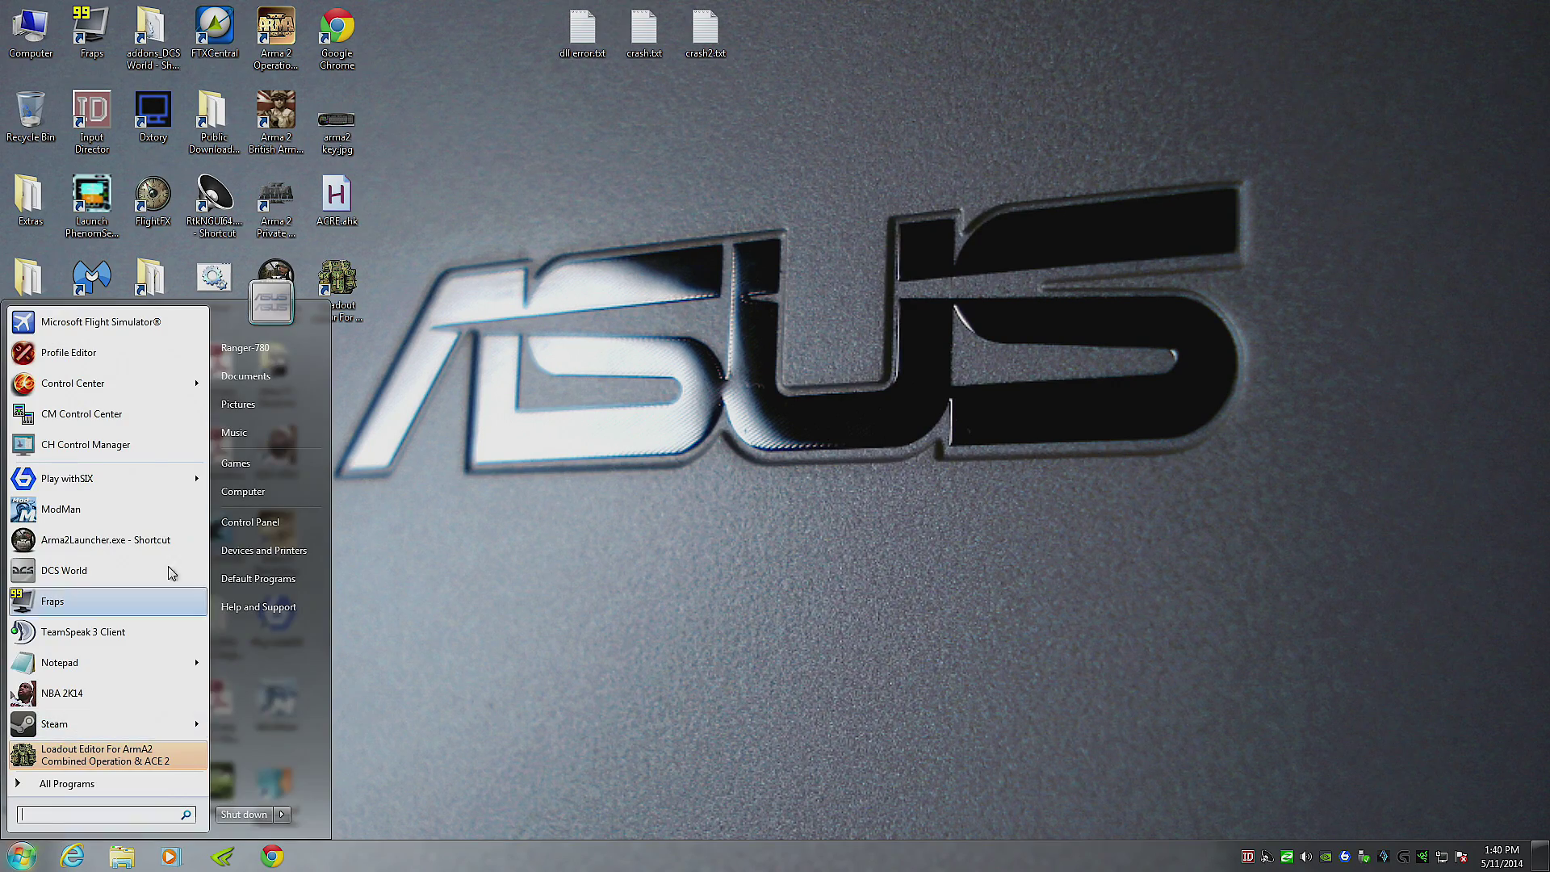
right_click(260, 502)
left_click(312, 638)
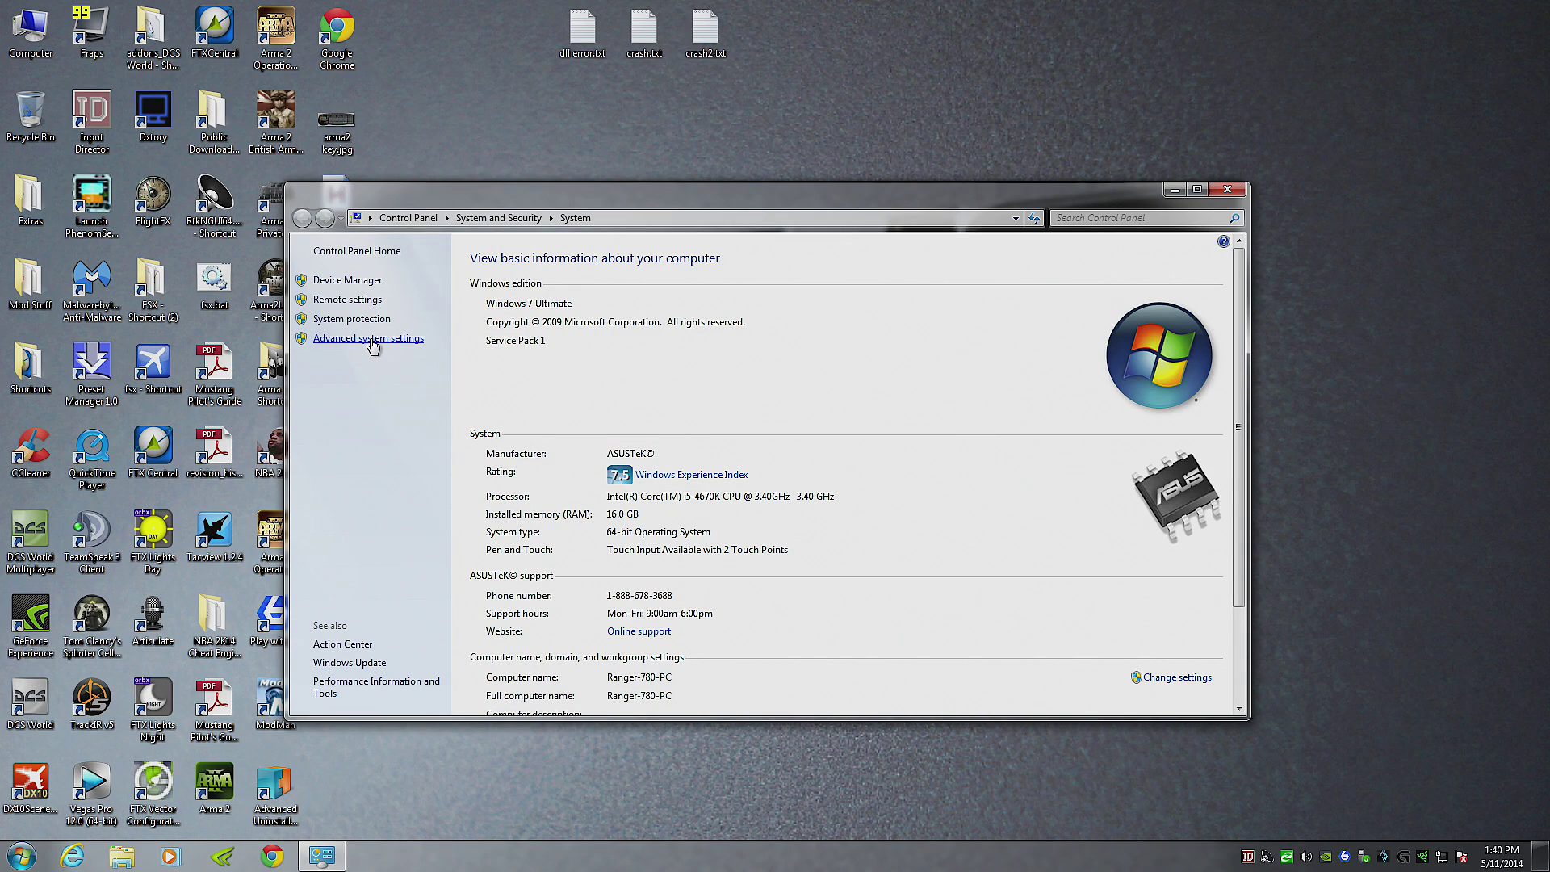
left_click(368, 338)
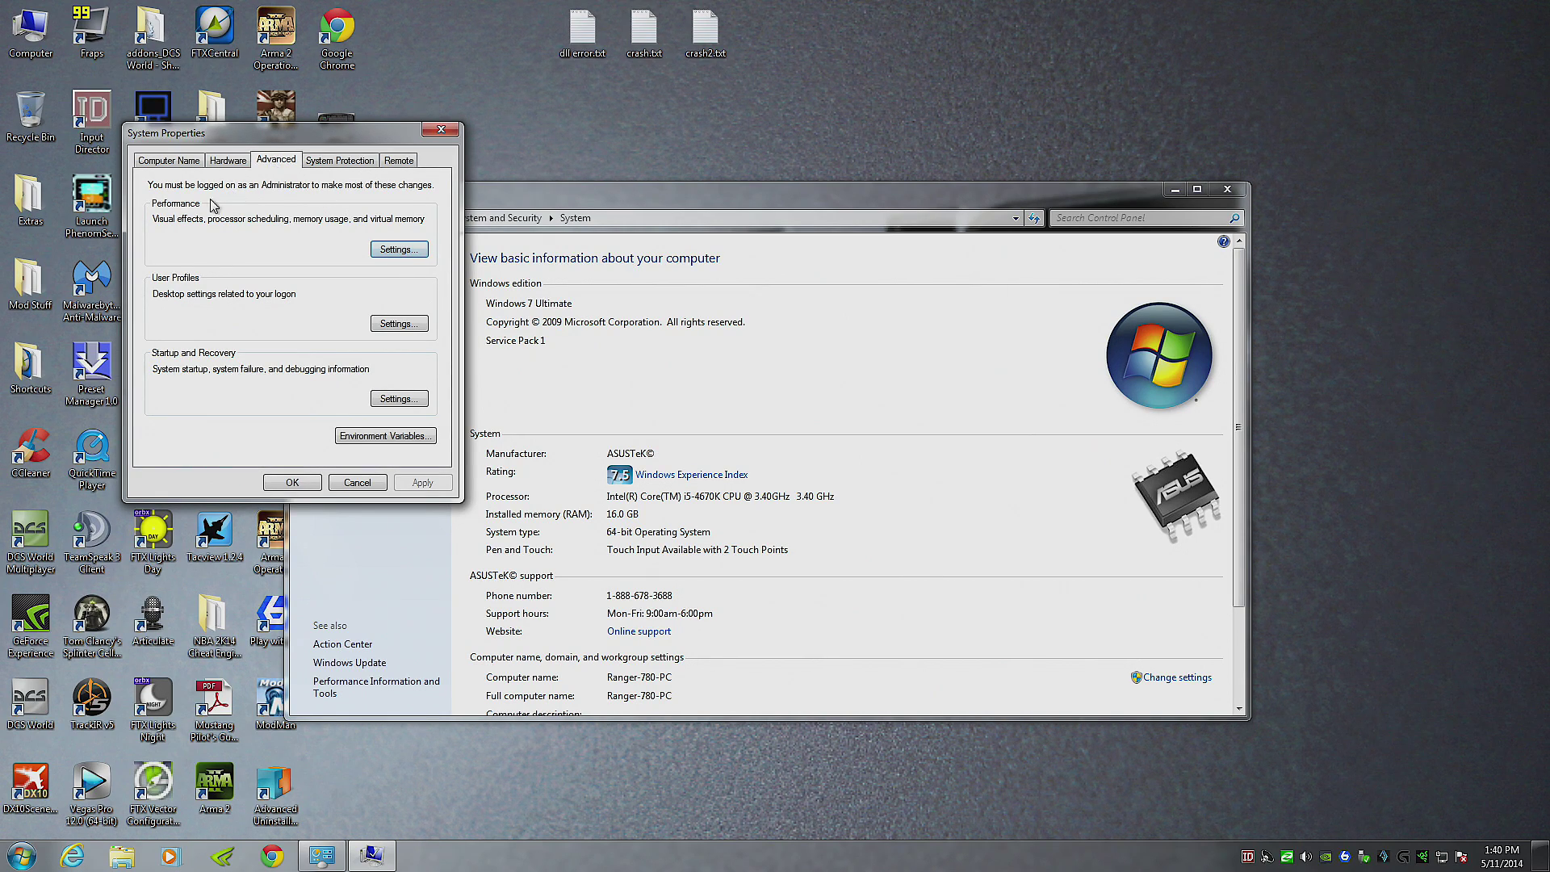
left_click(398, 248)
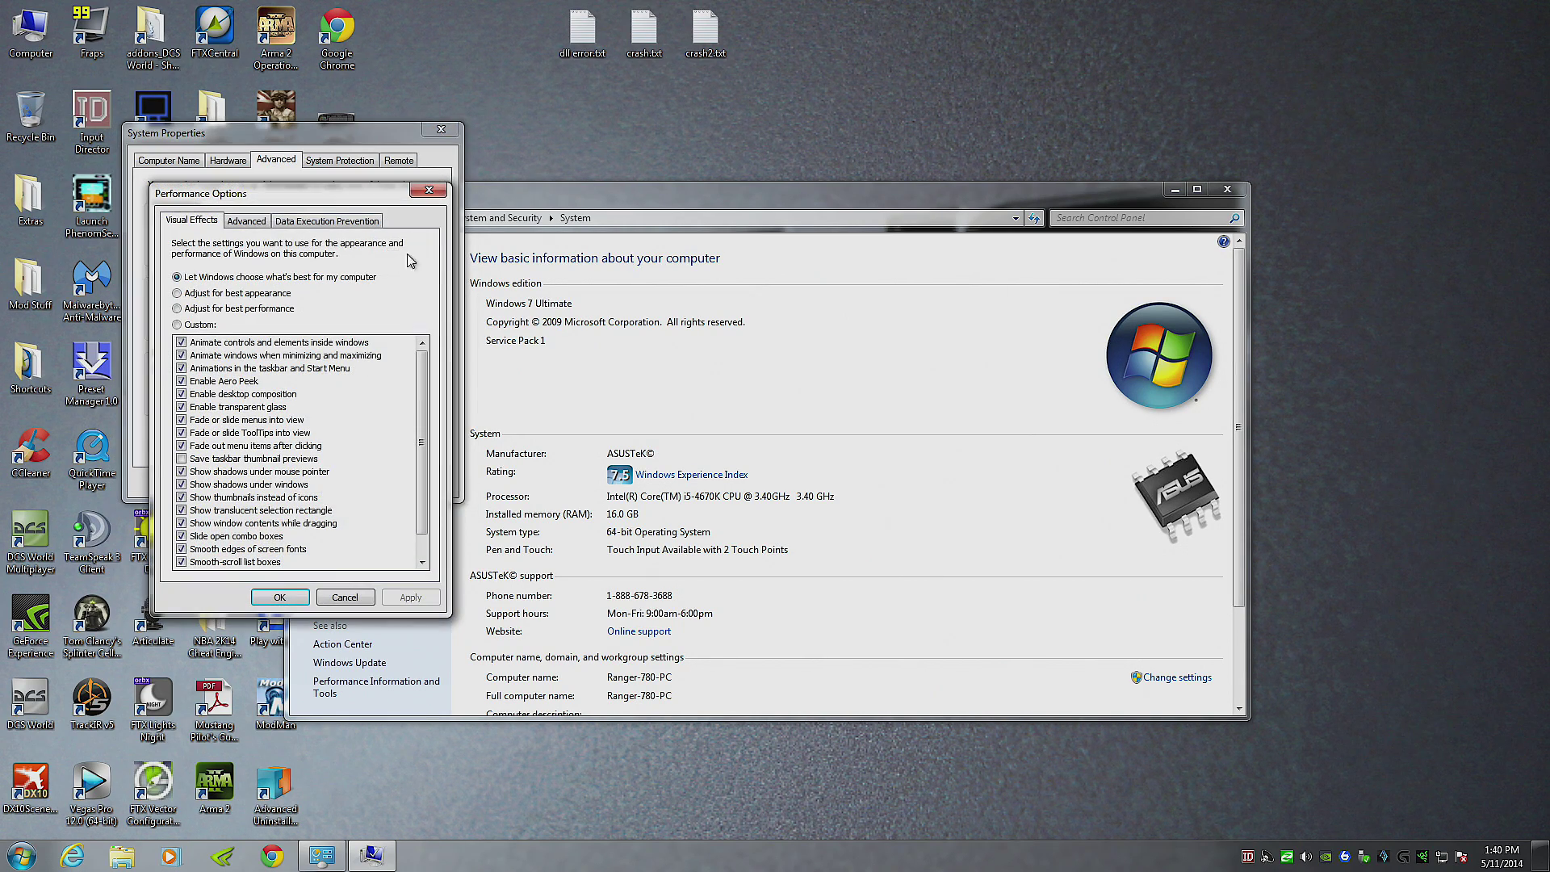
left_click(246, 222)
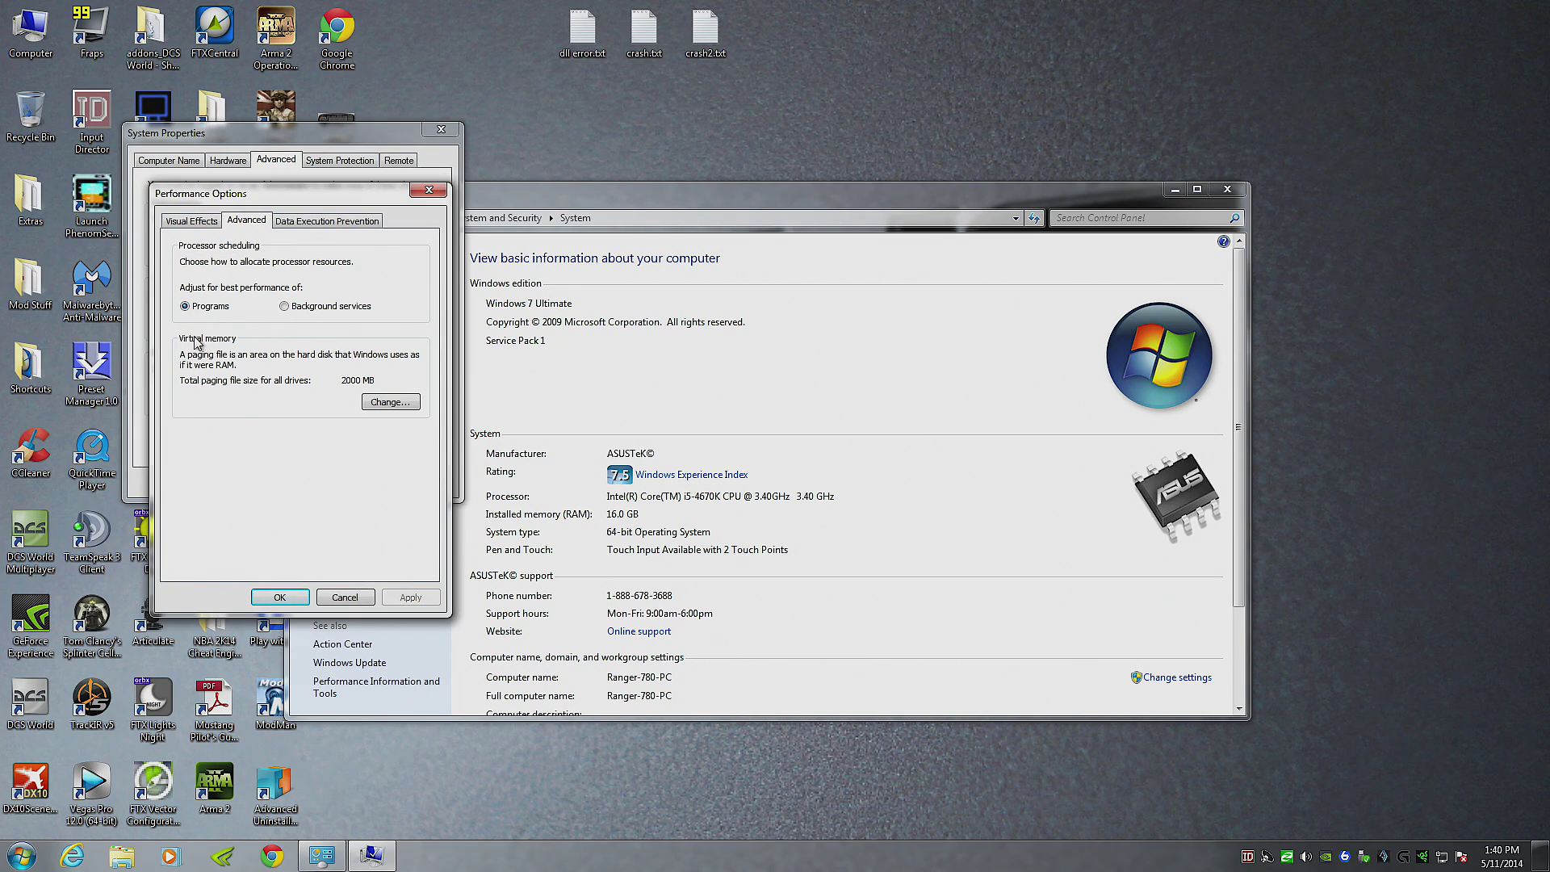
Give drive C: a custom 2000–8000 MB paging file and confirm all three settings dialogs
left_click(391, 403)
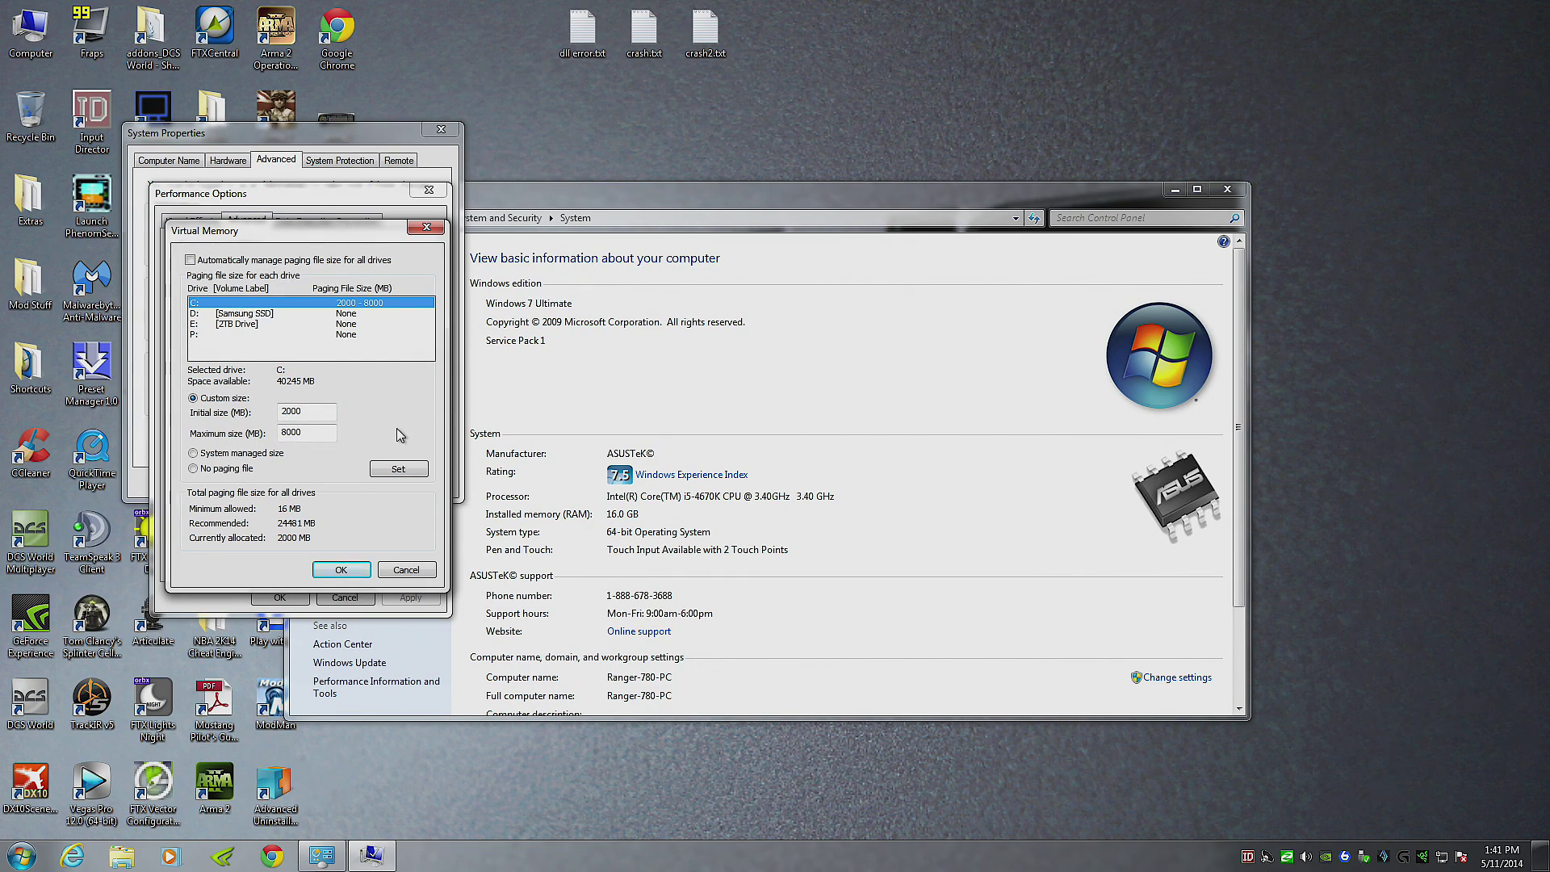
double_click(303, 411)
left_click_drag(304, 433, 281, 433)
left_click(305, 433)
left_click(341, 569)
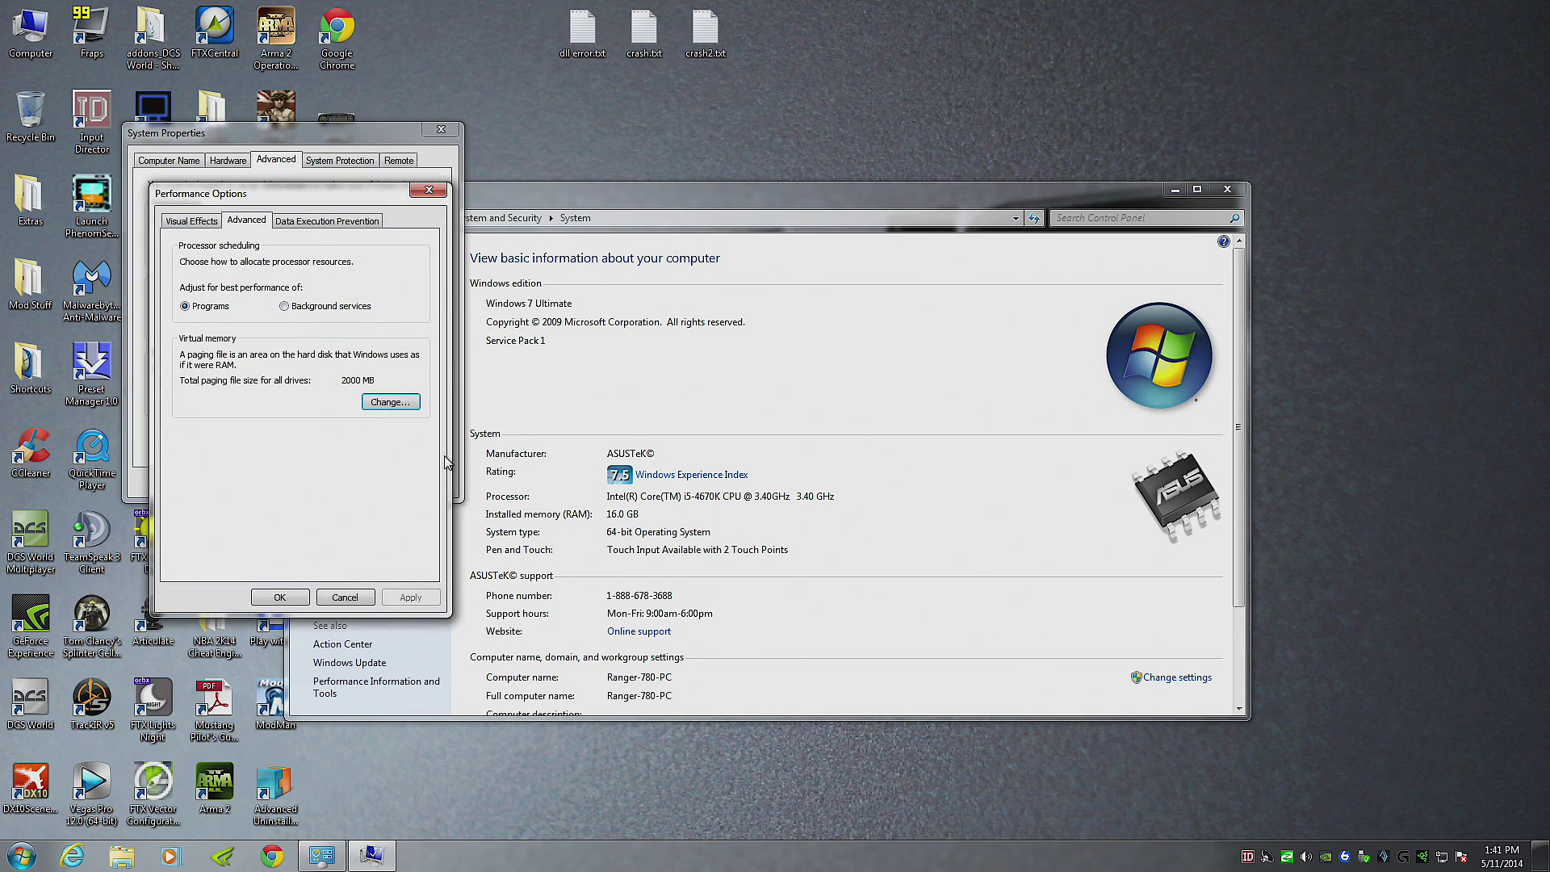
left_click(280, 597)
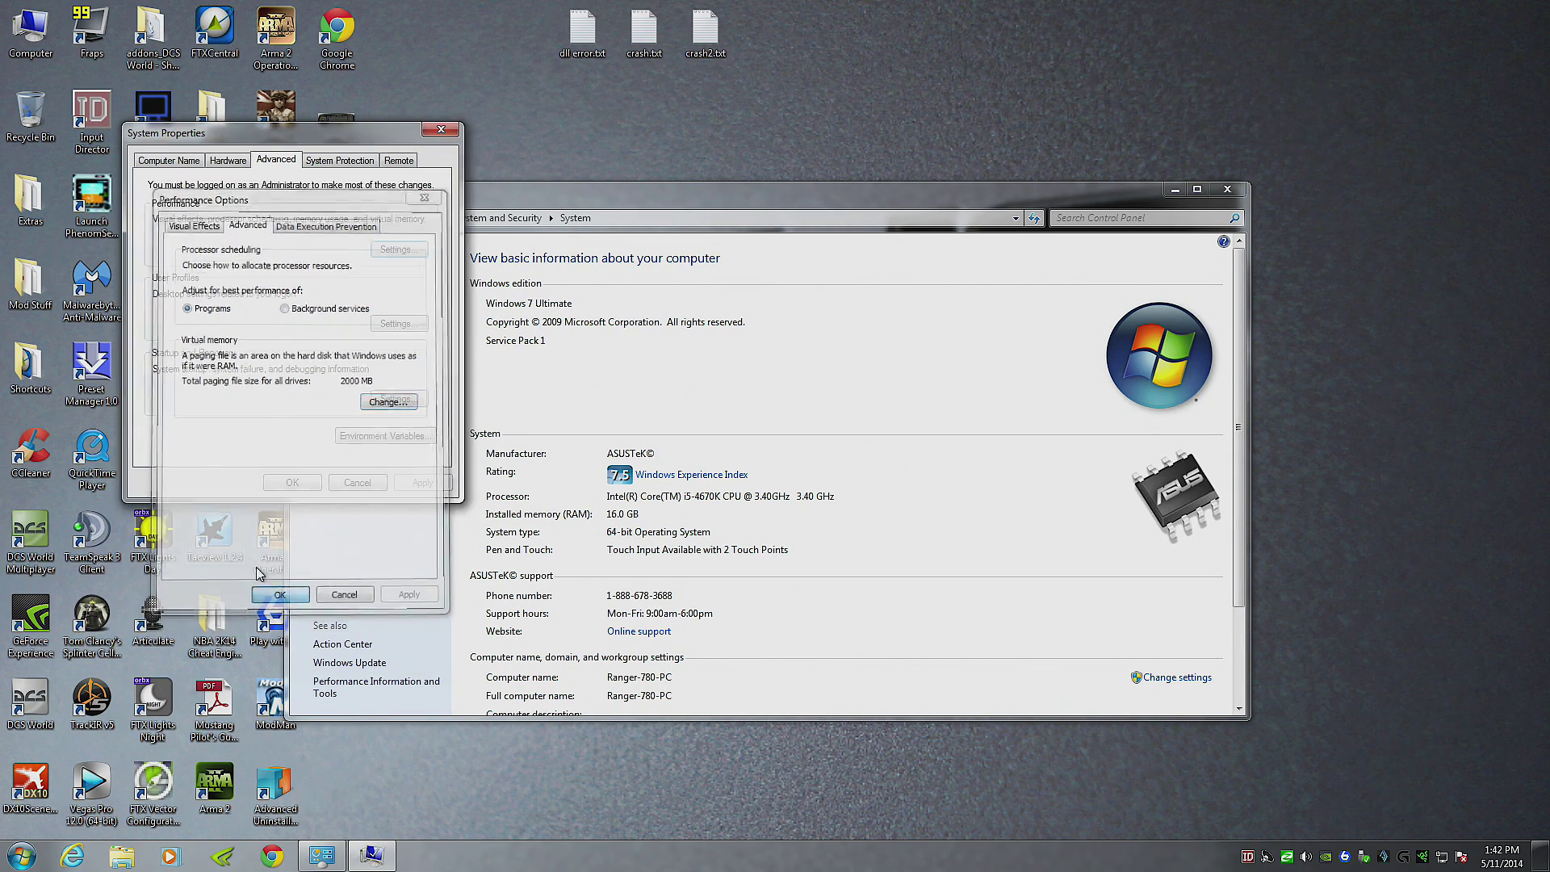
left_click(292, 482)
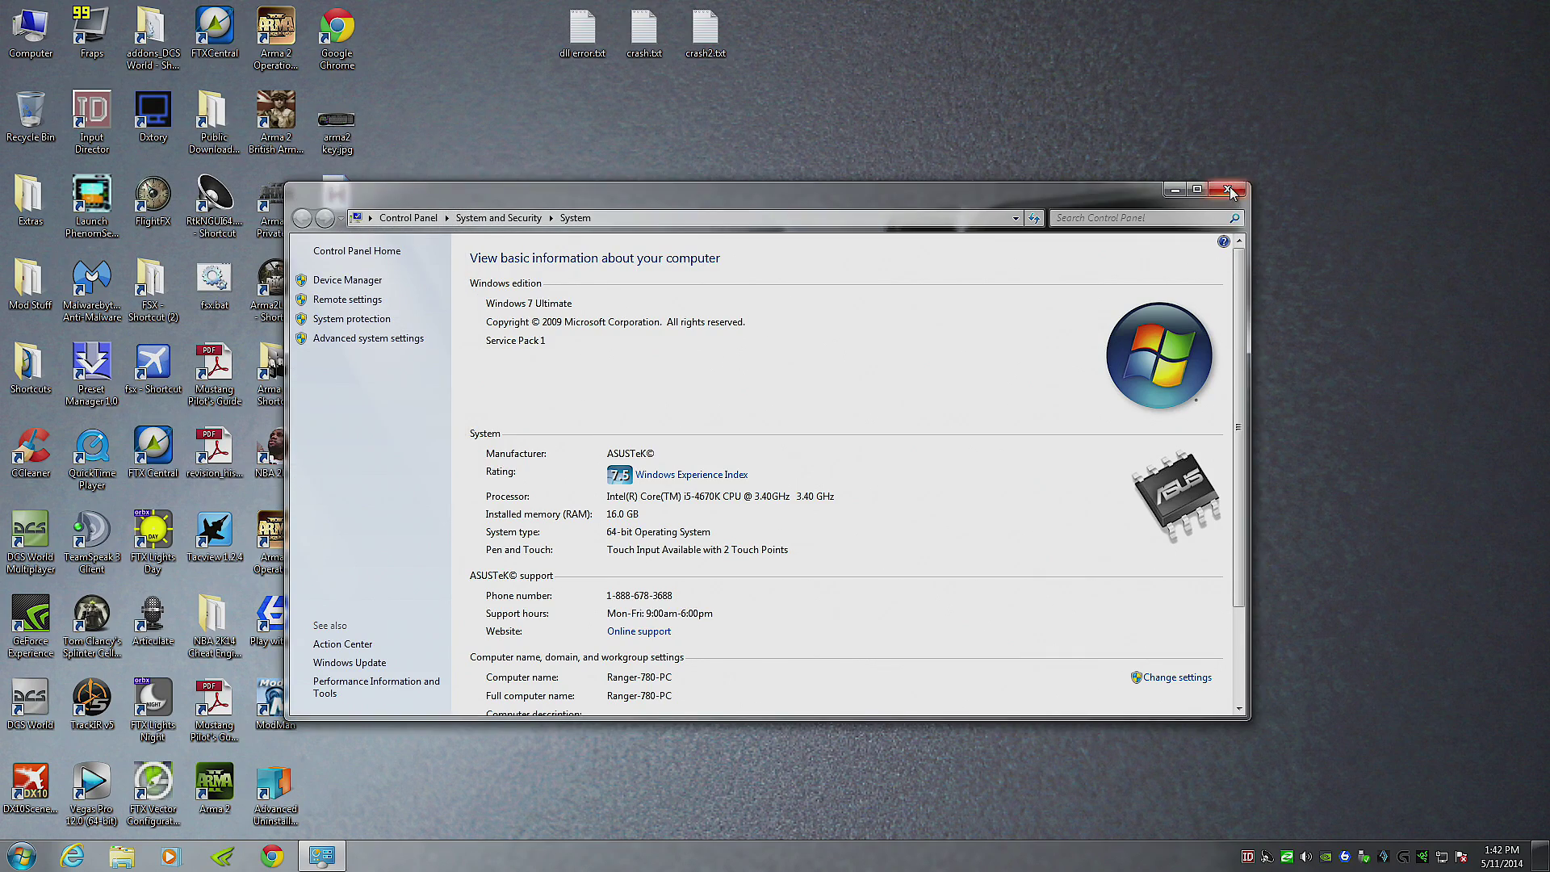
Close the System window, launch Play withSIX from the tray, reposition it, and show its tools list
left_click(1228, 190)
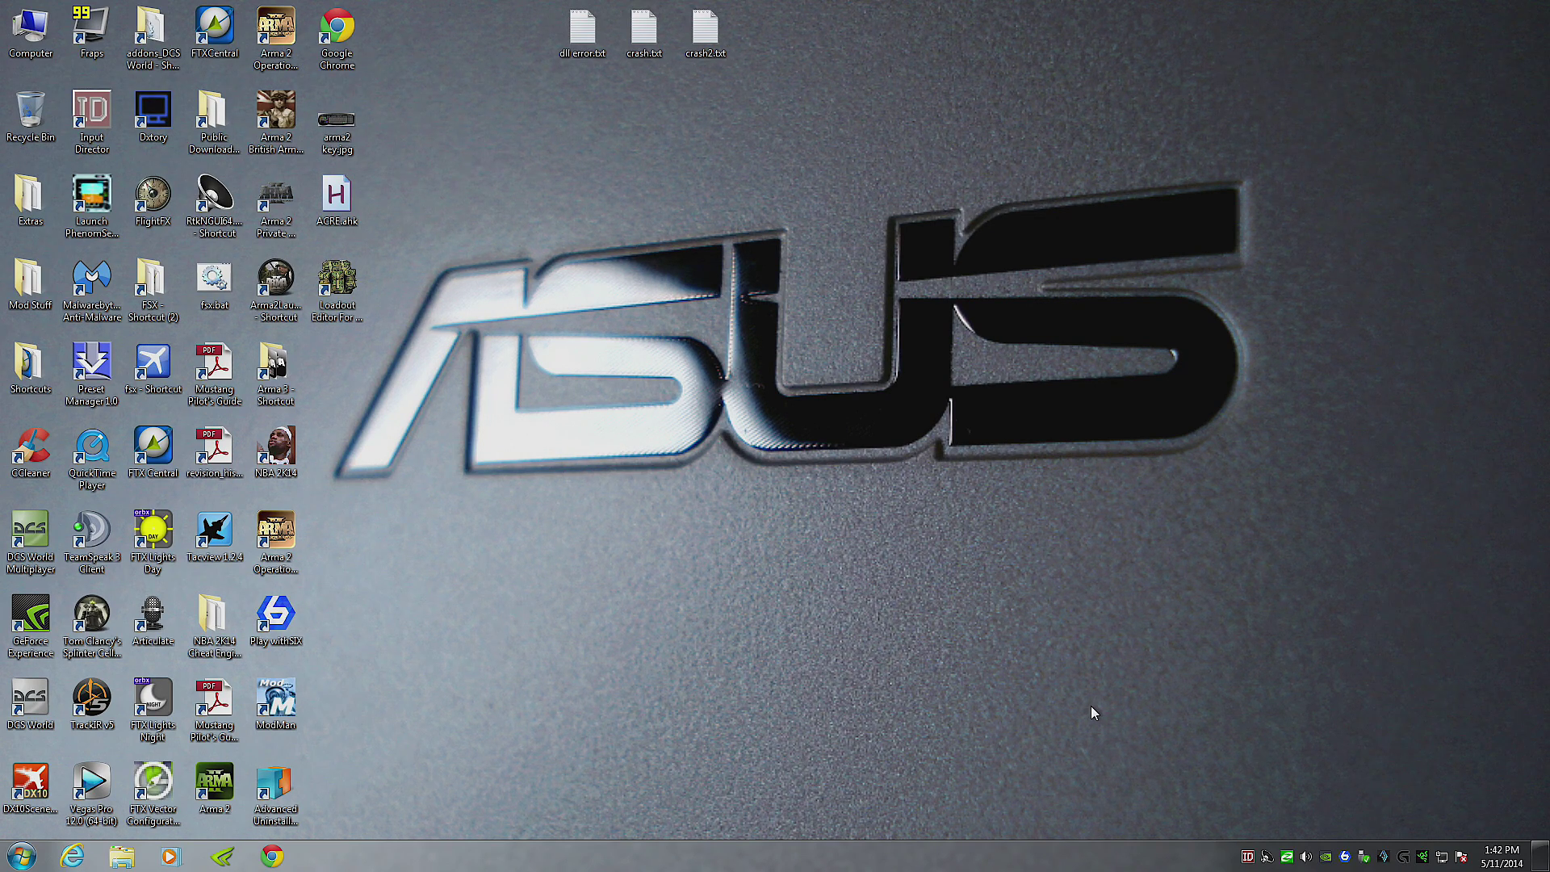
left_click(1344, 856)
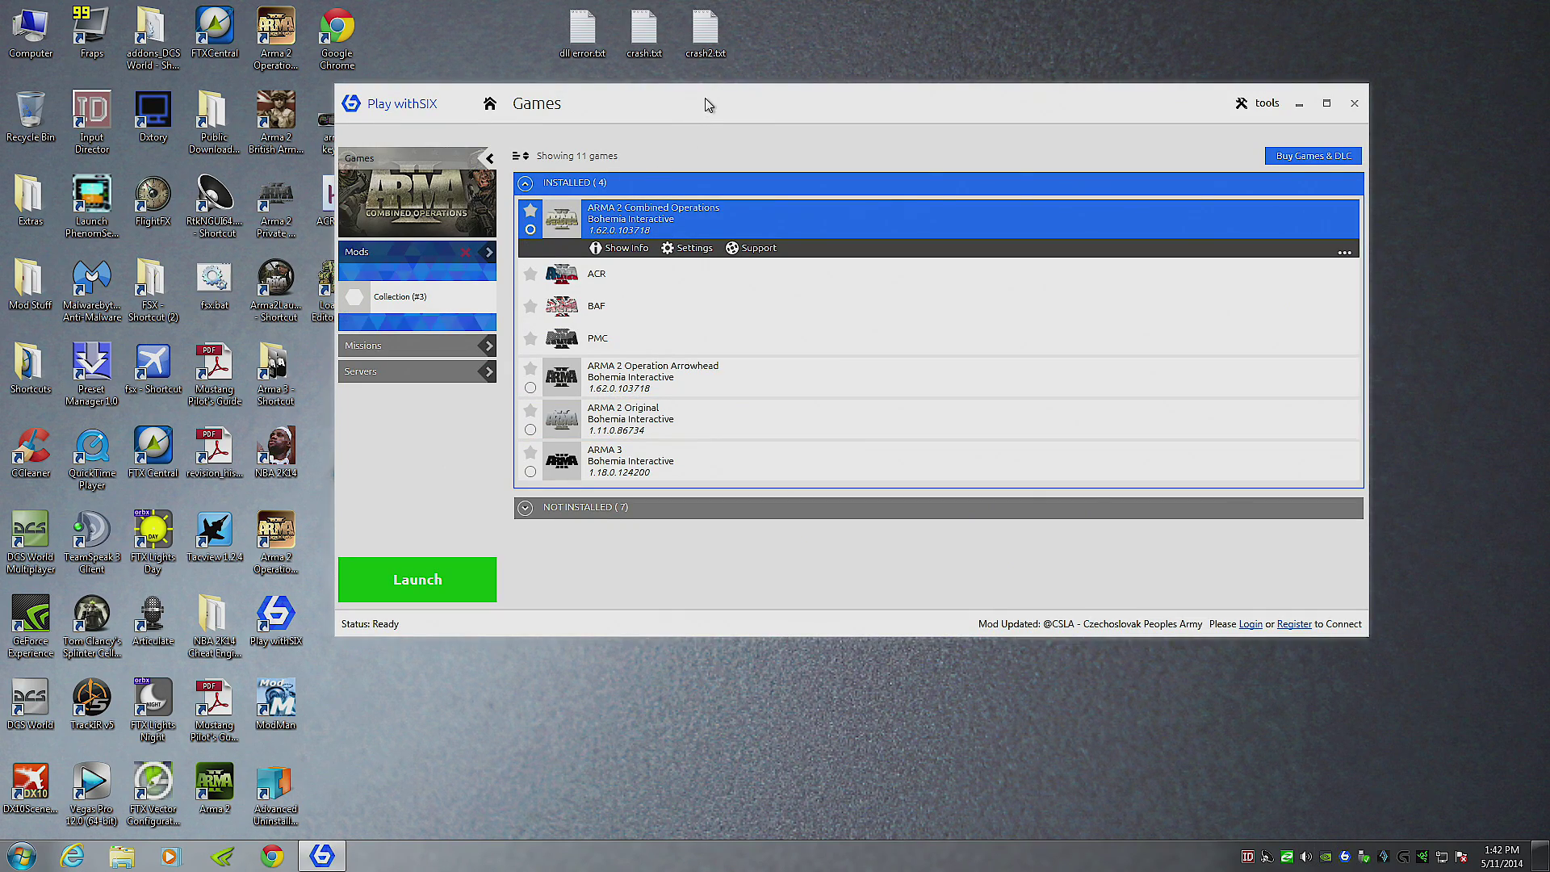
left_click_drag(702, 100, 603, 114)
left_click(1167, 118)
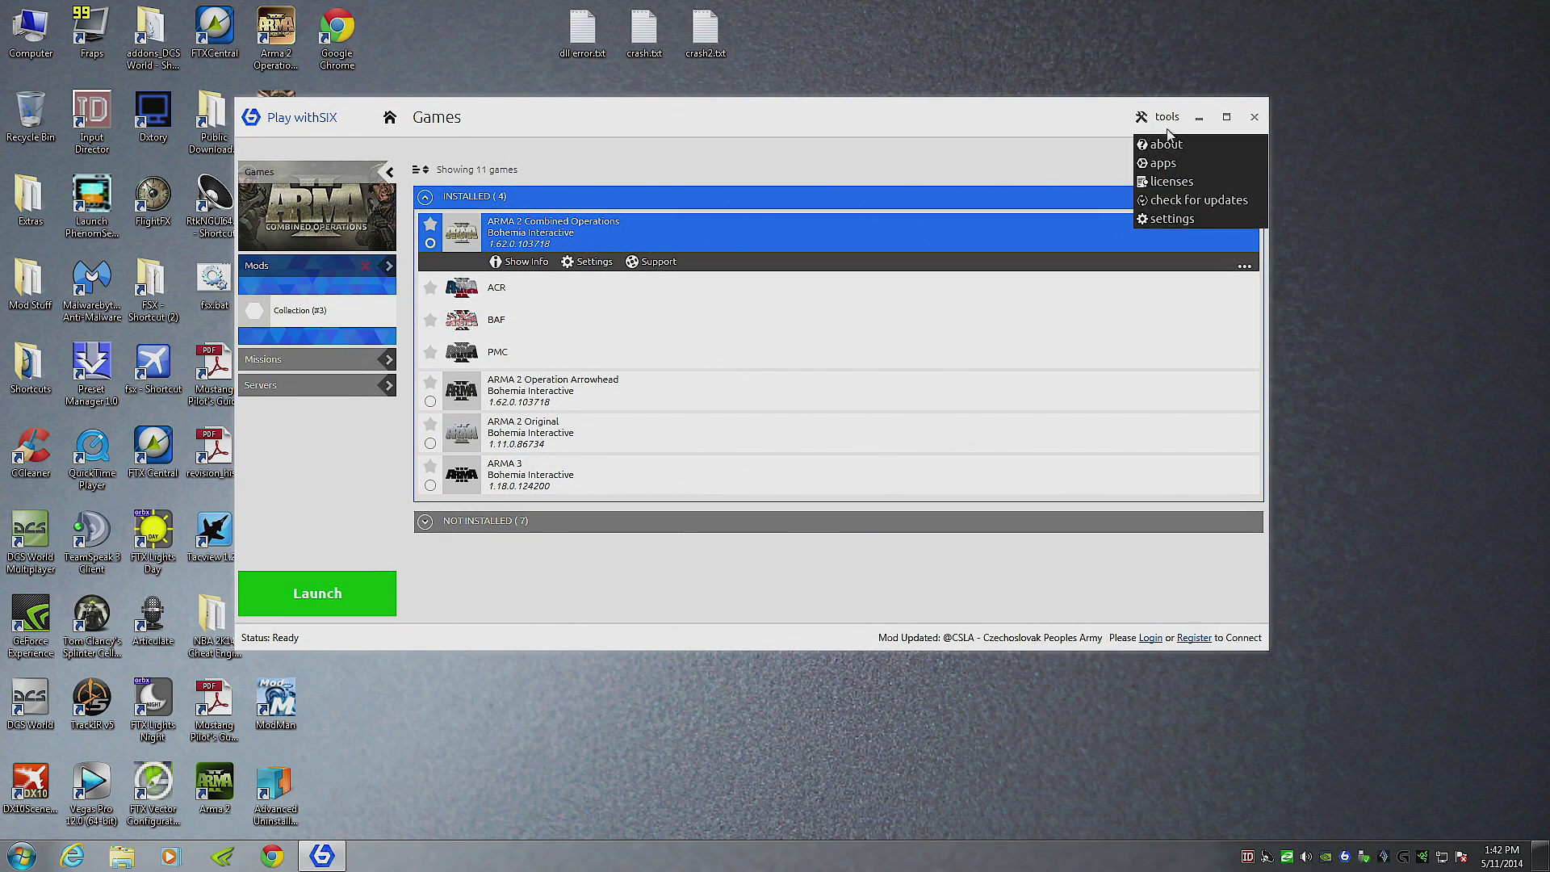
Set ARMA 2 Combined Operations' startup parameters to -malloc=system -nosplash in Game Settings
left_click(1167, 218)
left_click(968, 597)
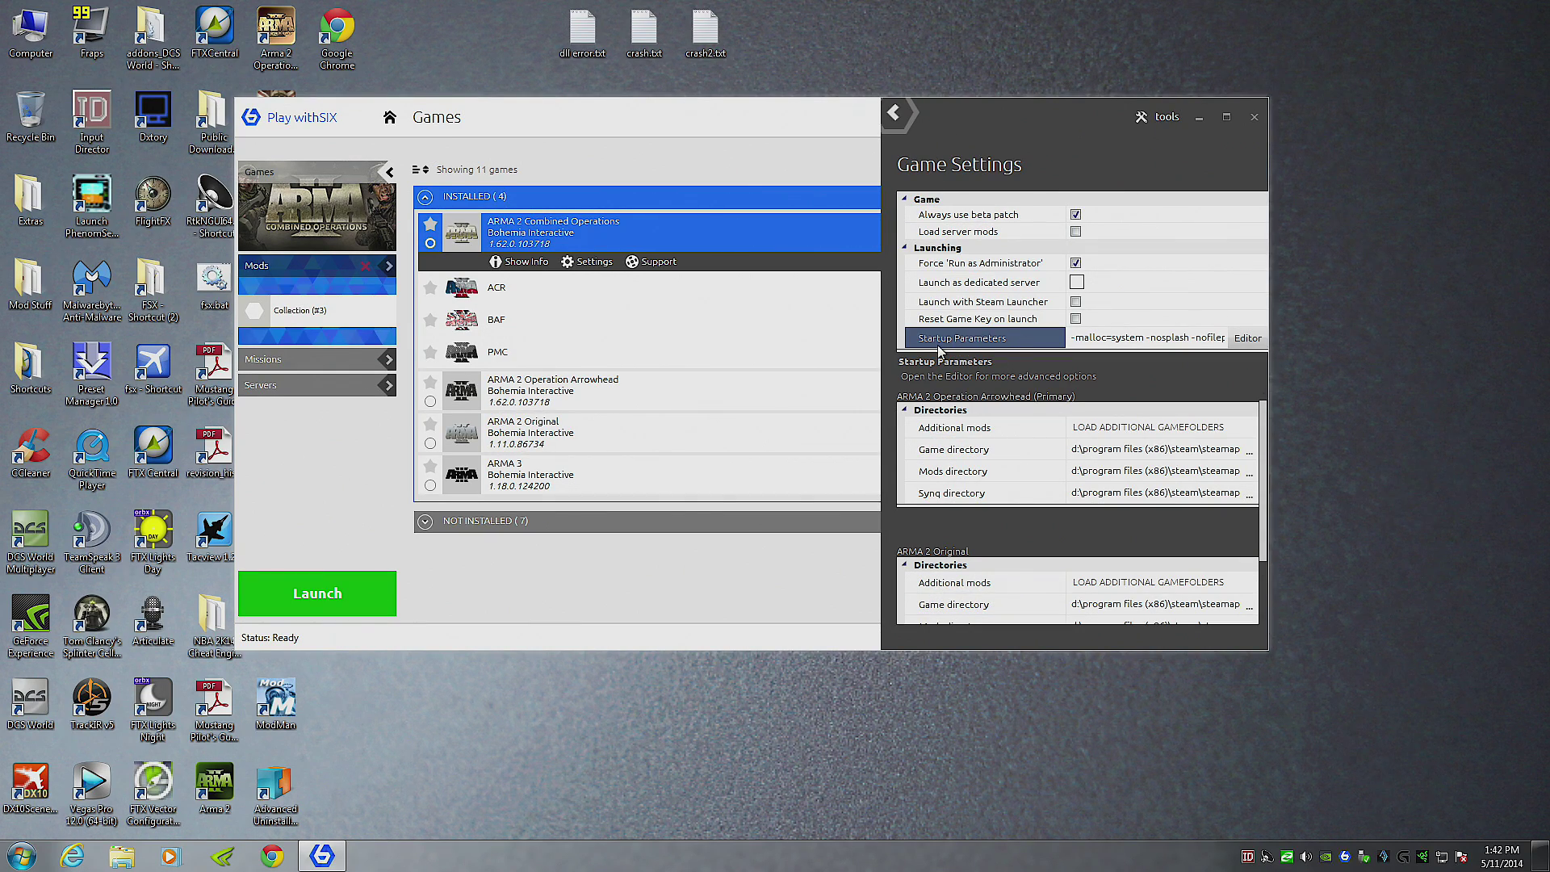
left_click(1076, 337)
left_click_drag(1144, 338, 1071, 338)
left_click(894, 121)
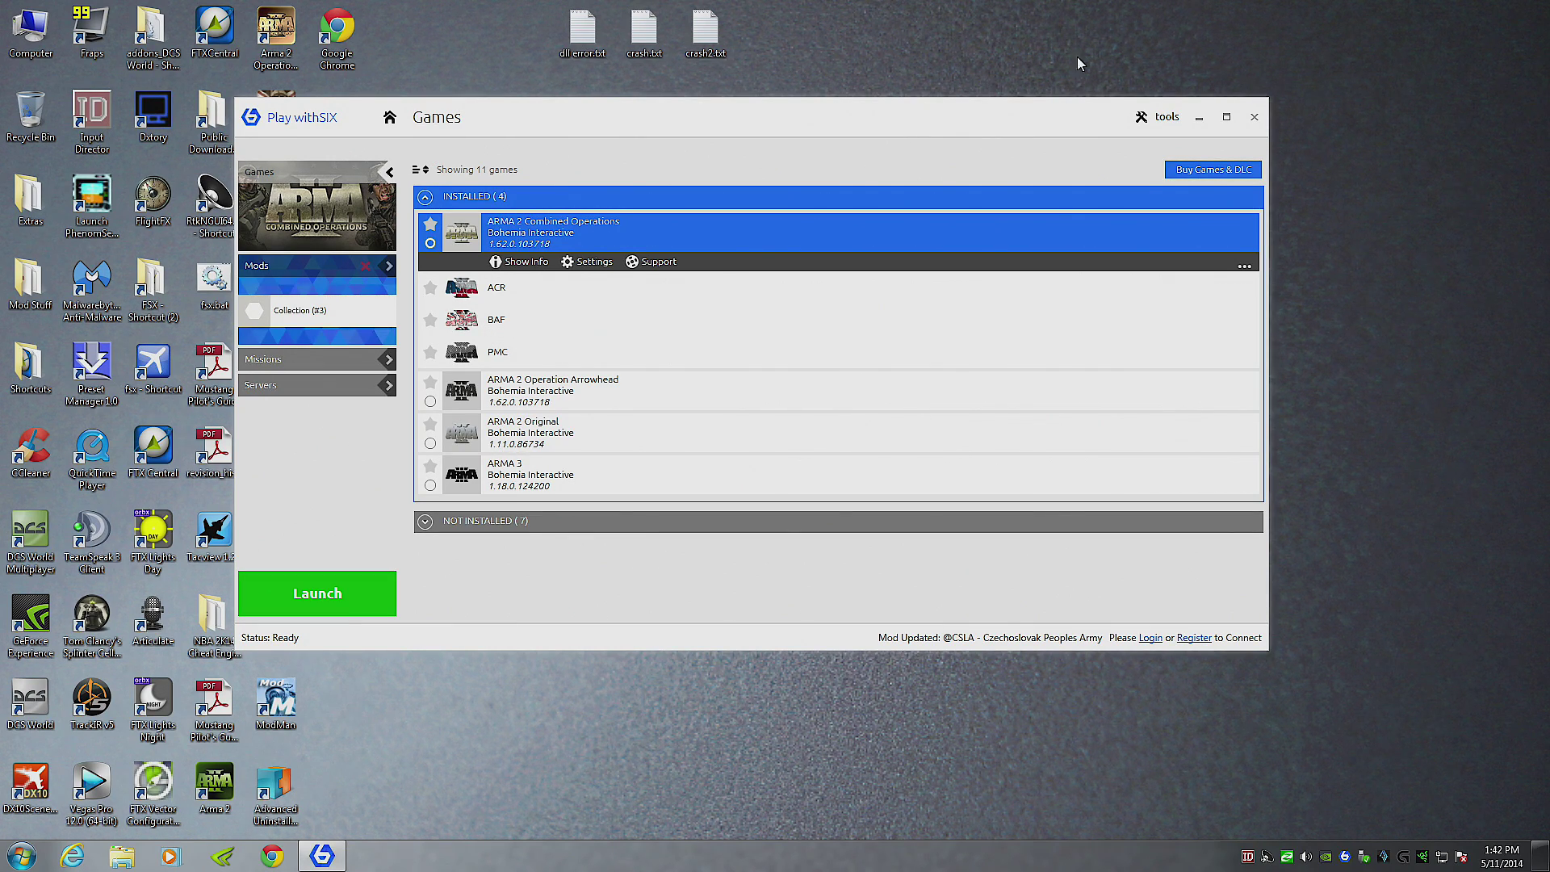
Close the Play withSIX launcher, keeping the saved -malloc=system parameter
left_click(1254, 117)
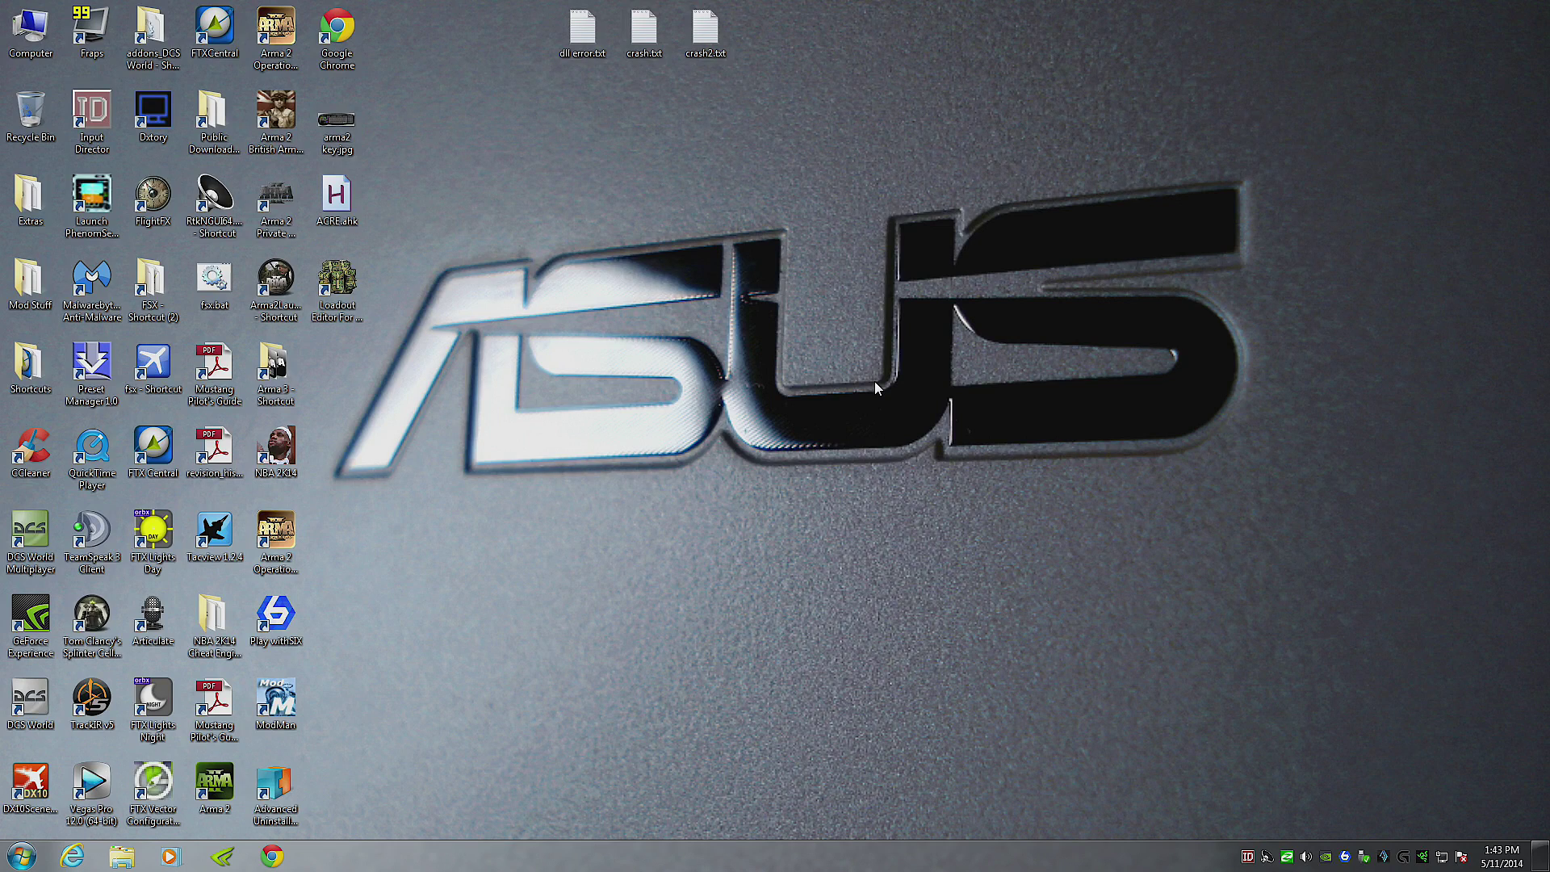